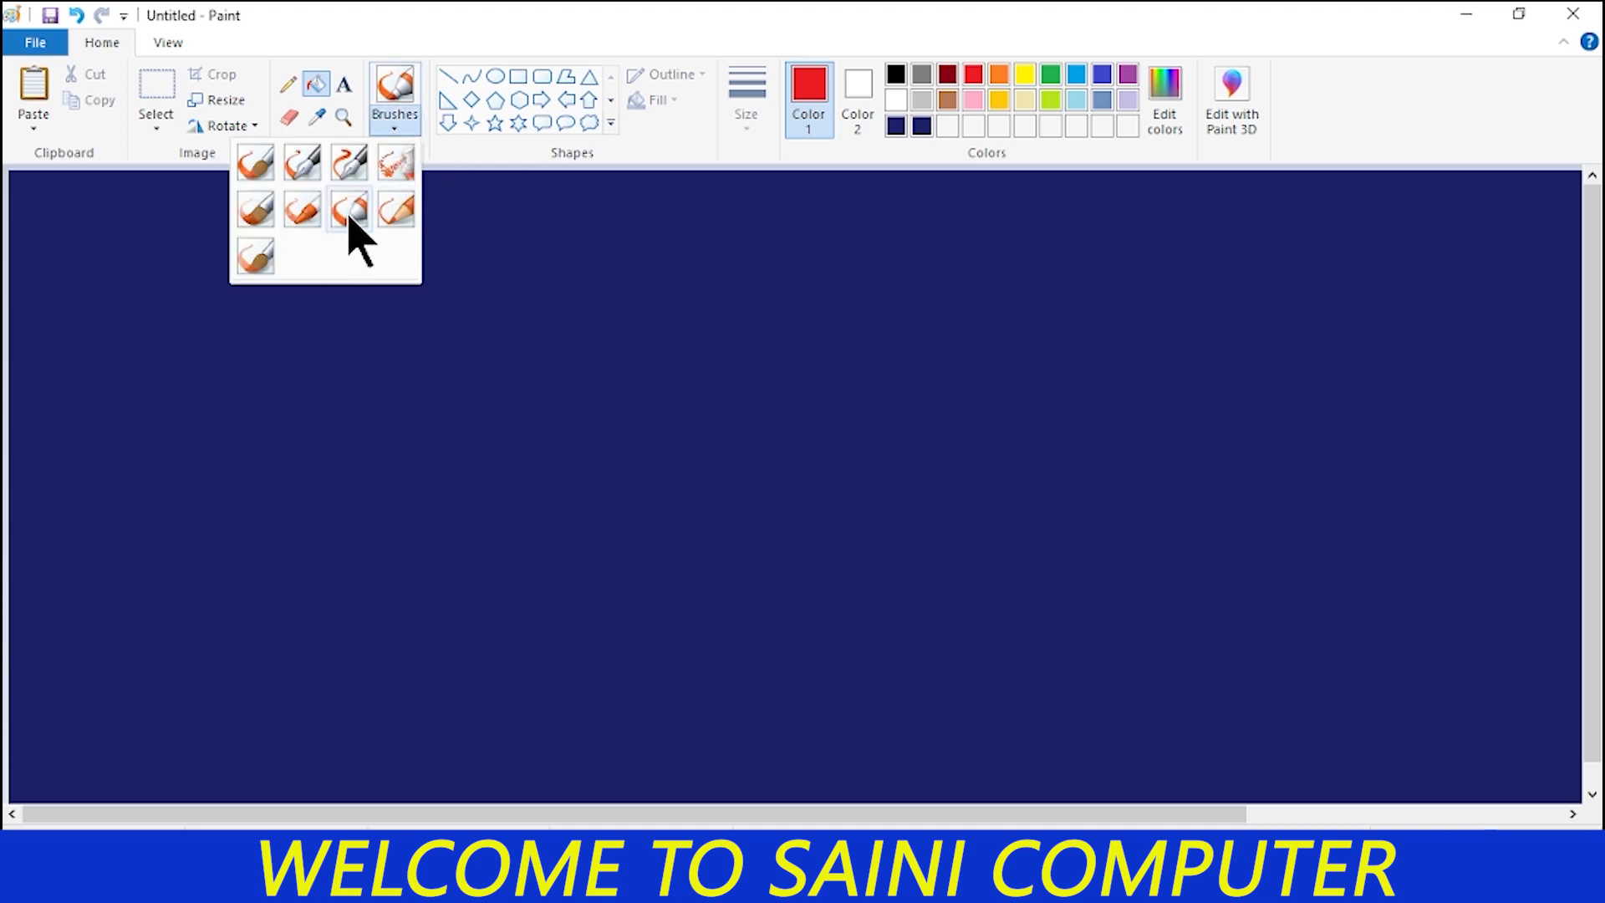
# Paint a row of short red dashes across the top of the dark blue canvas with the Marker brush.
pyautogui.click(350, 219)
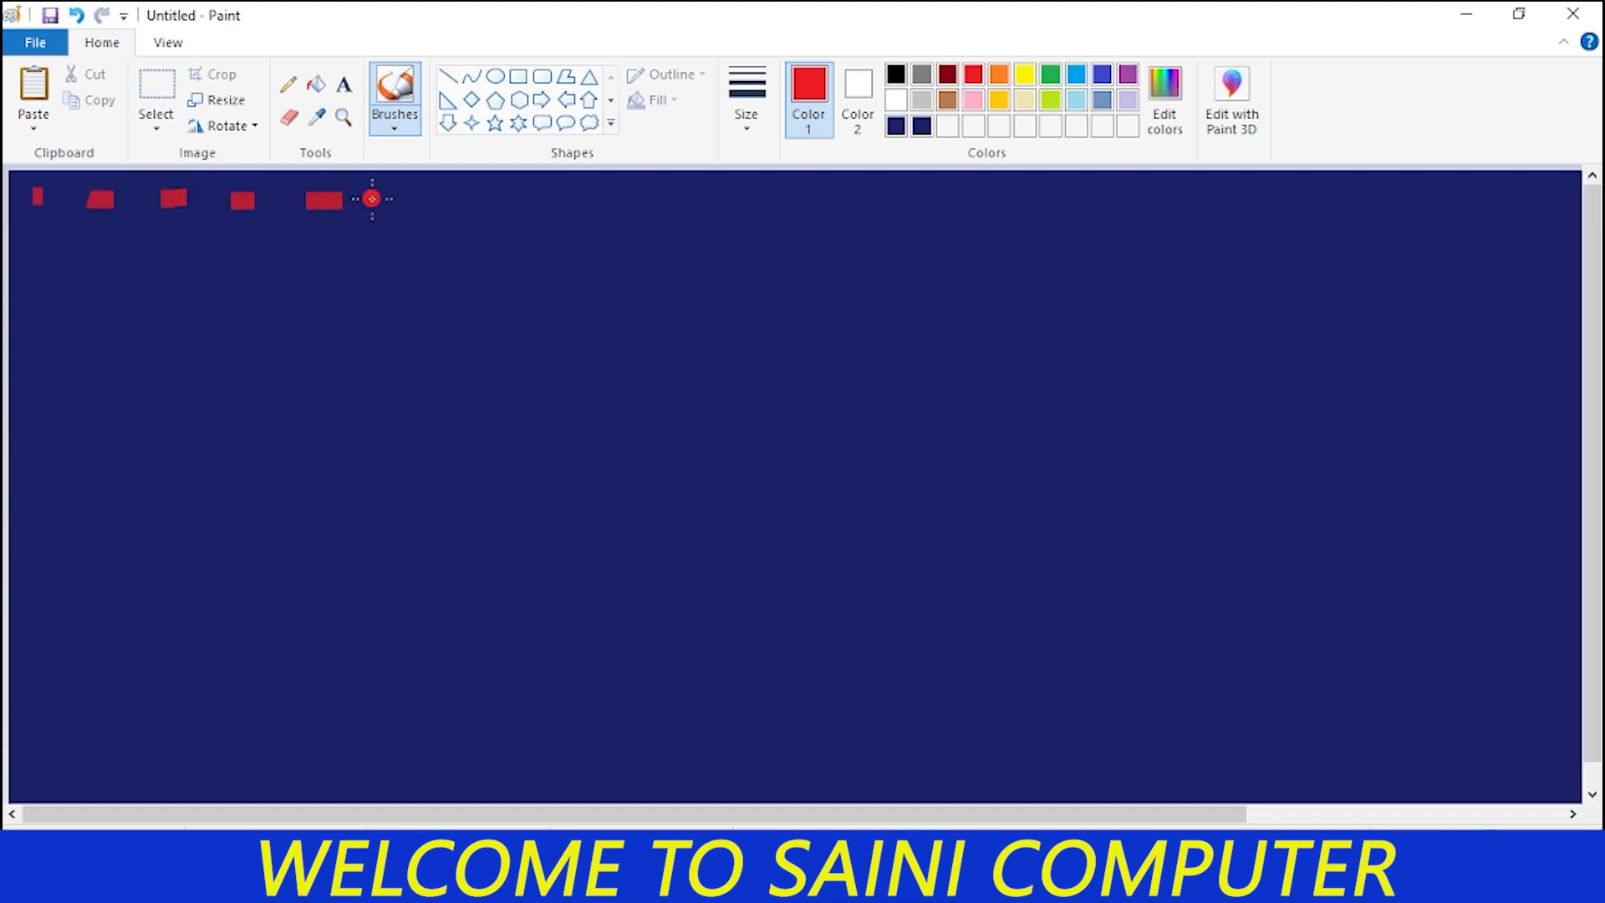
pyautogui.moveTo(471, 206); pyautogui.dragTo(642, 204)
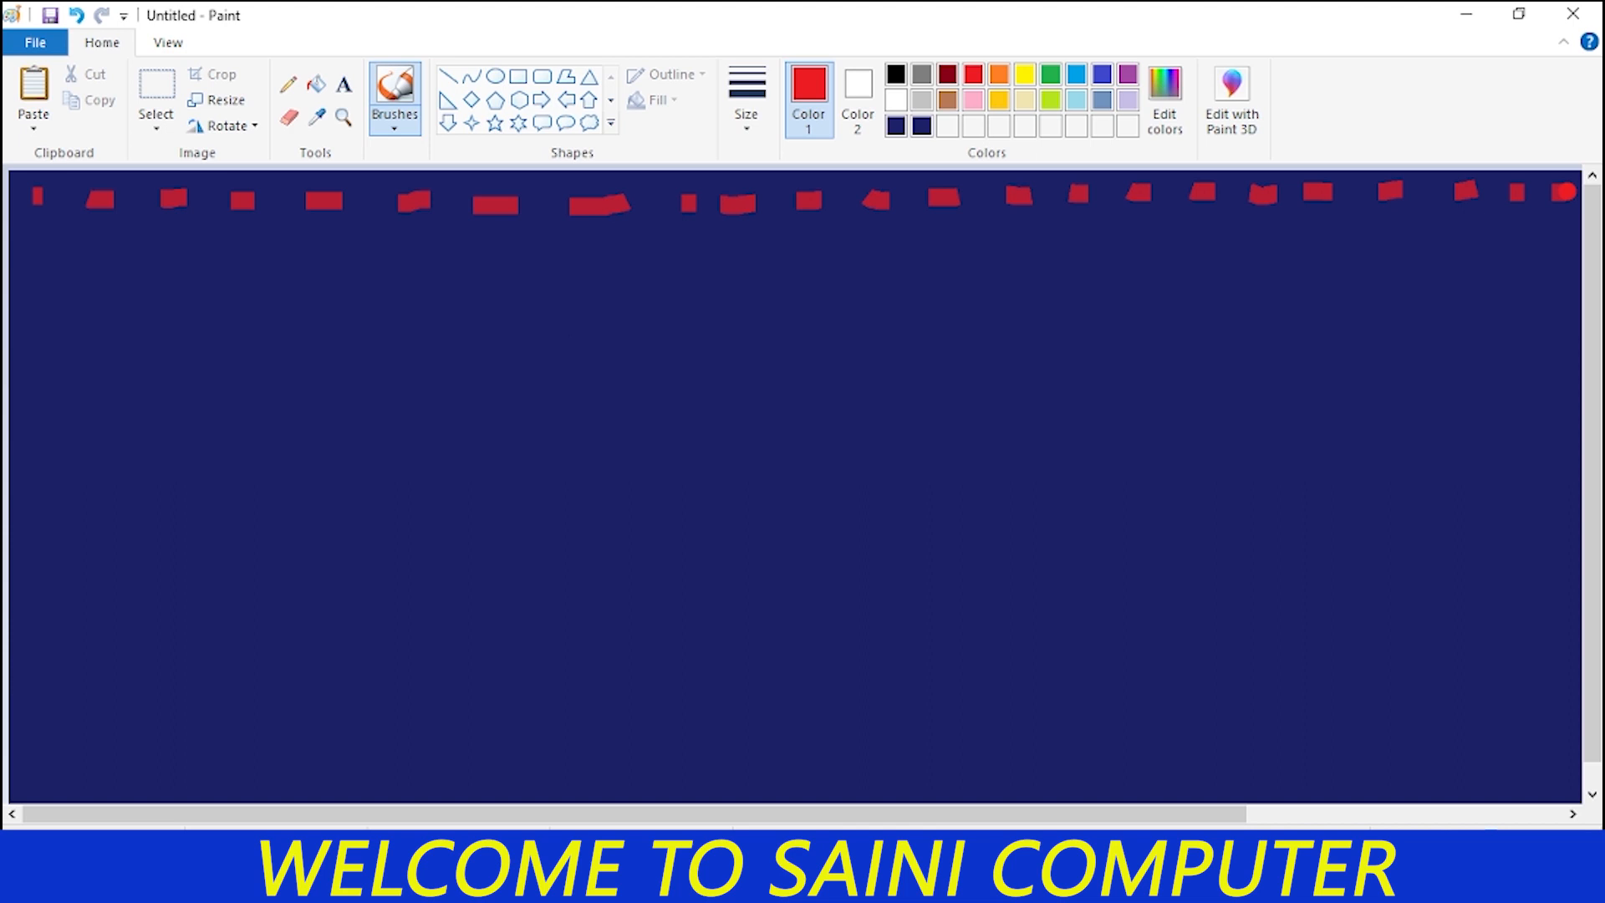
# Add yellow dashes between the red ones, and paint a second row of alternating yellow and red dashes directly beneath.
pyautogui.click(1025, 75)
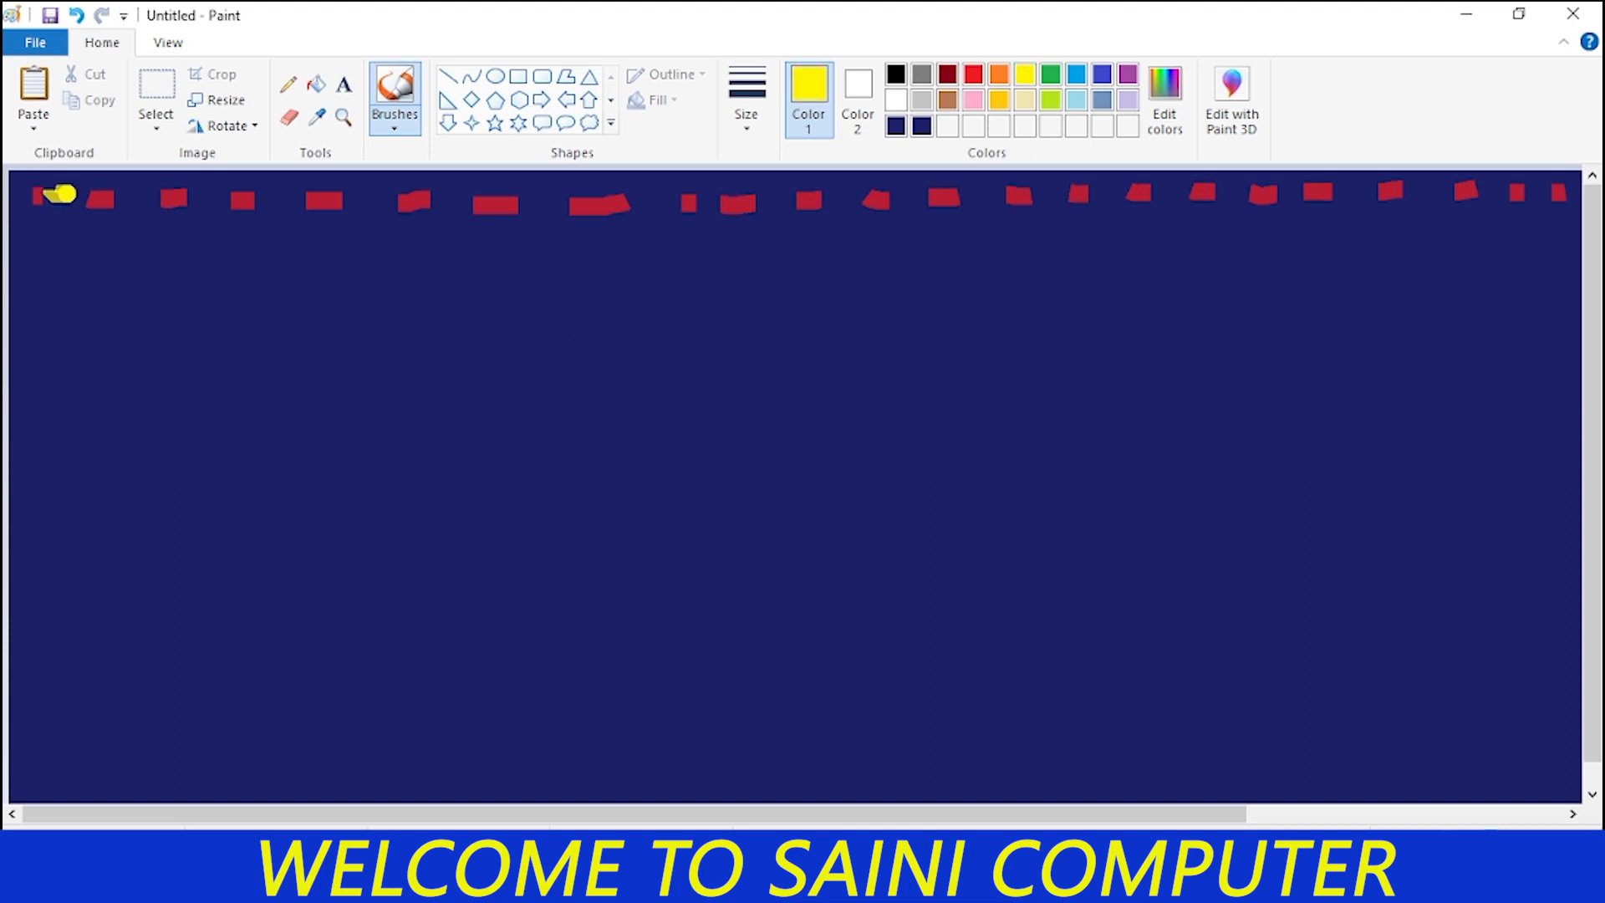
pyautogui.moveTo(195, 195); pyautogui.dragTo(282, 198)
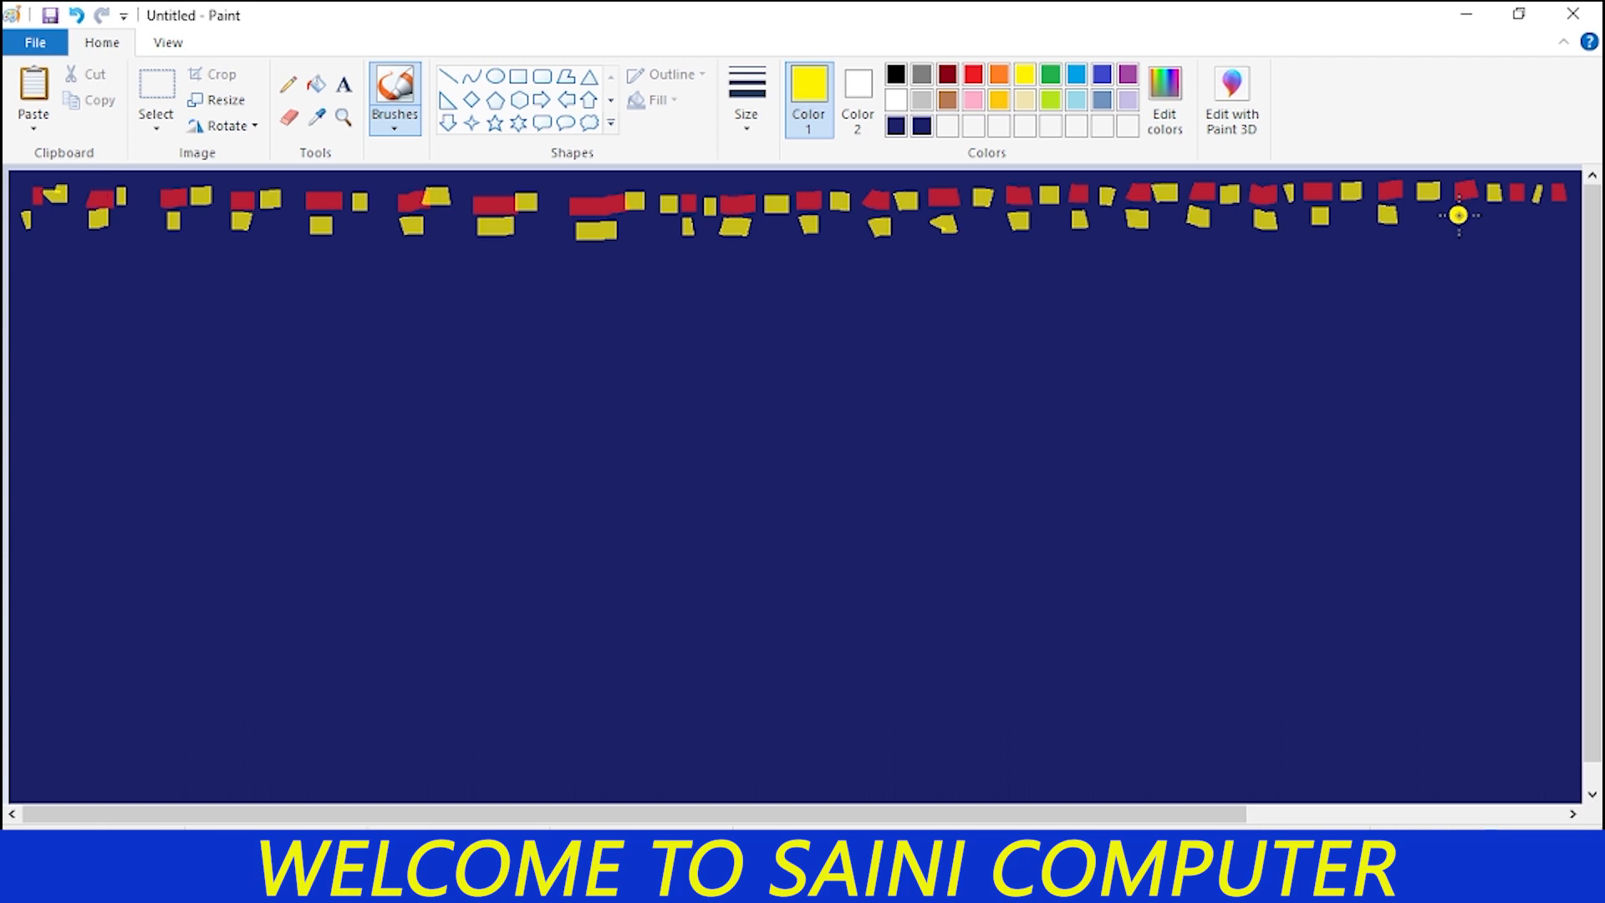
pyautogui.click(1515, 216)
pyautogui.click(1559, 215)
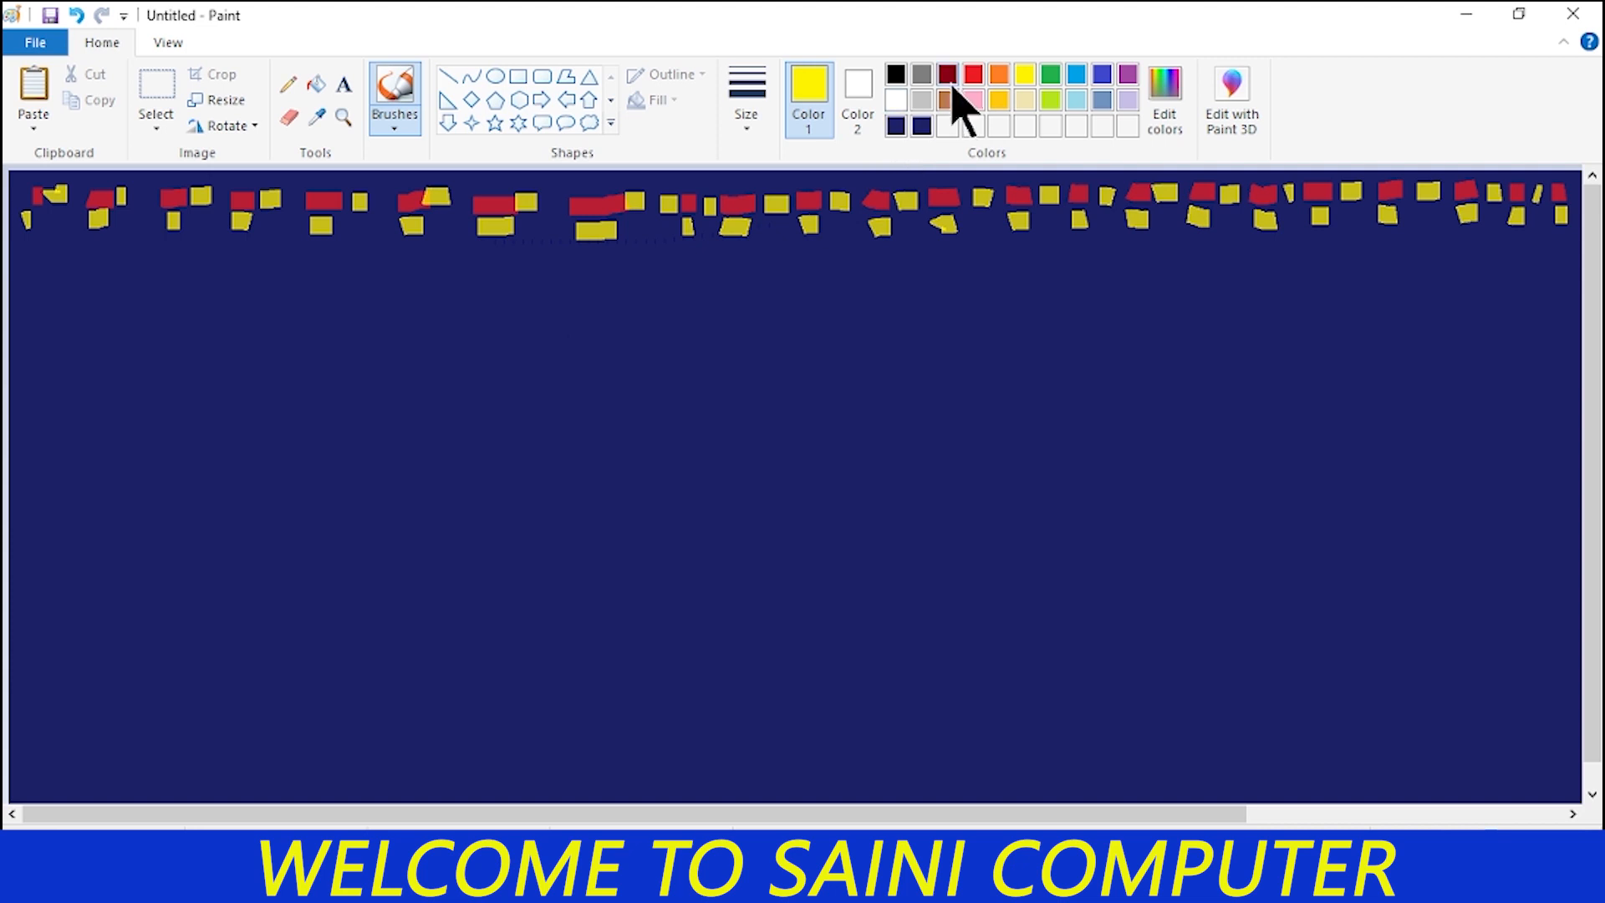
pyautogui.click(975, 75)
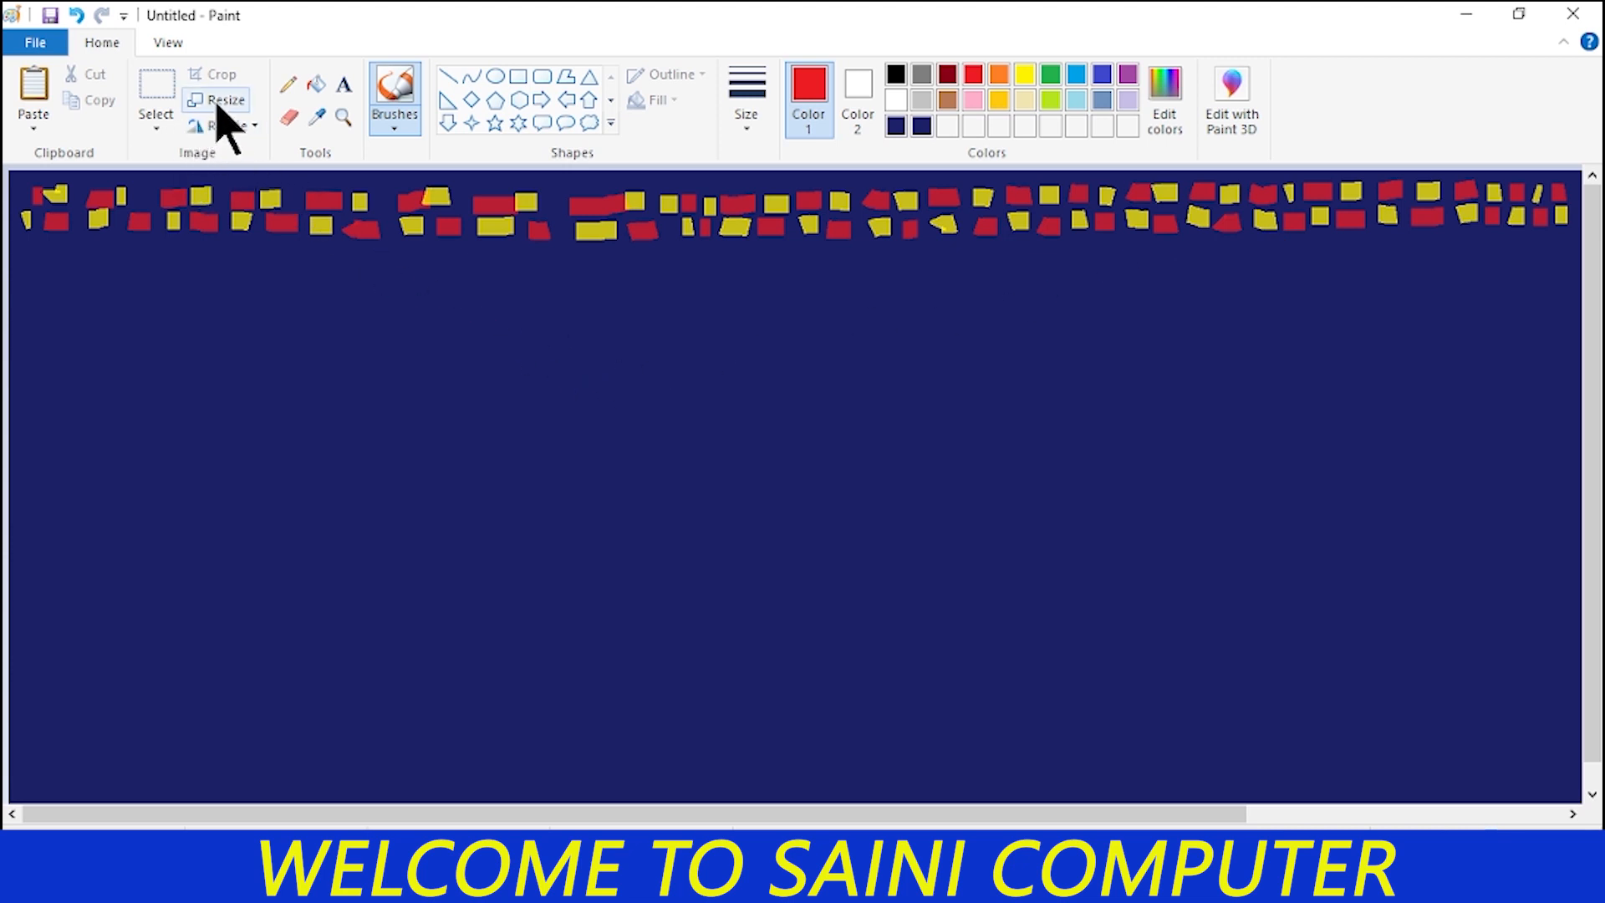
# Turn on transparent selection, select the whole two-row band of dashes and copy it.
pyautogui.click(157, 126)
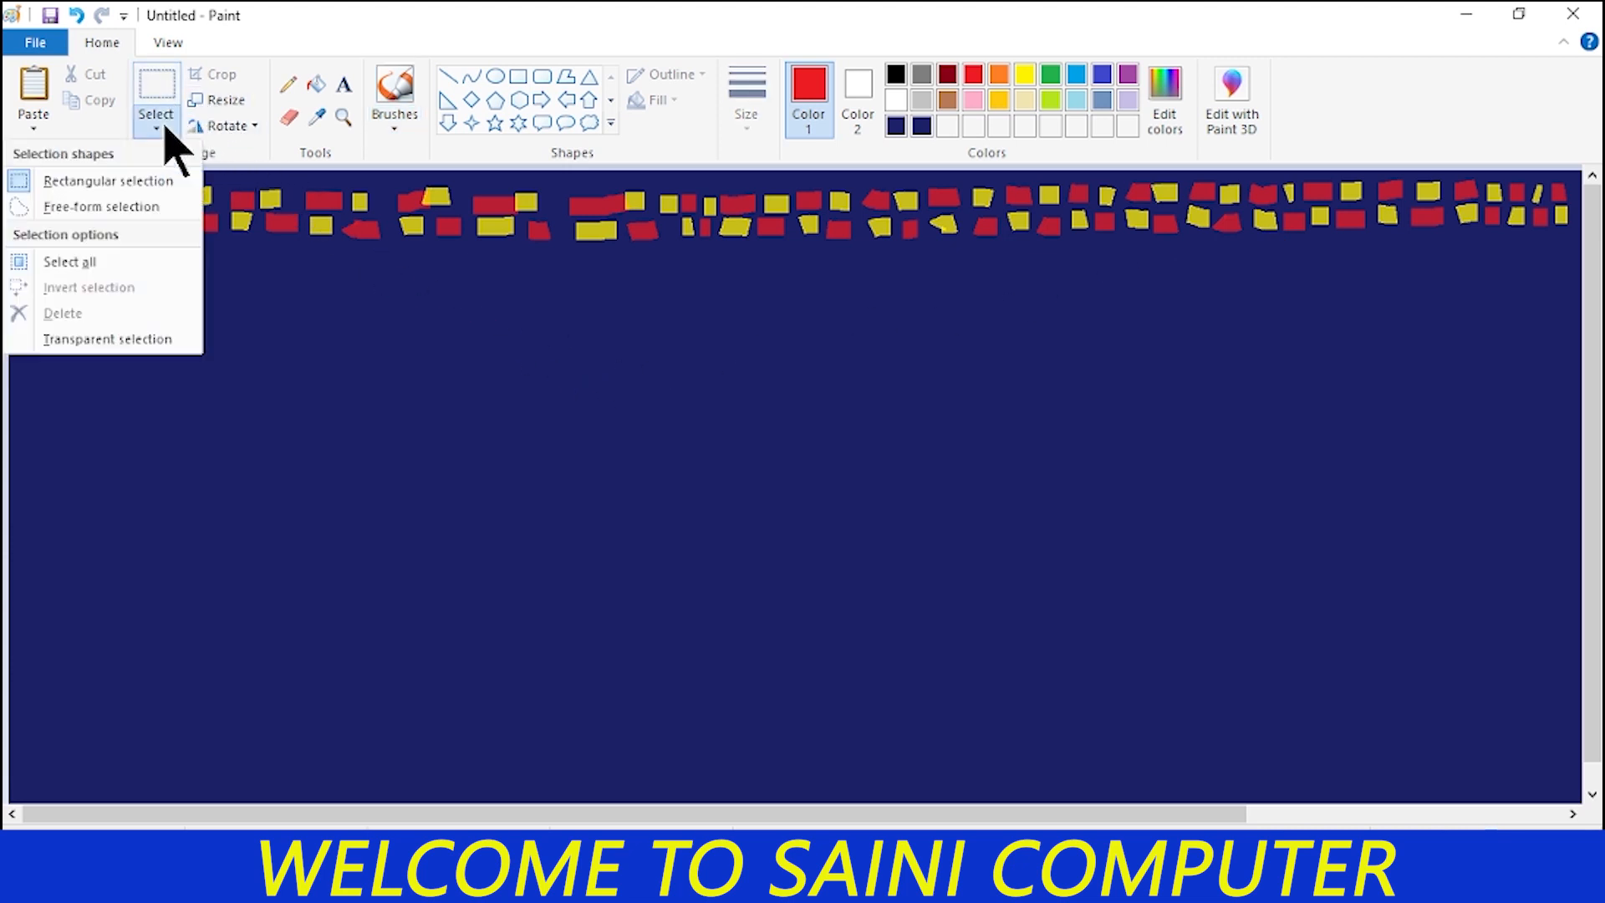
pyautogui.click(88, 338)
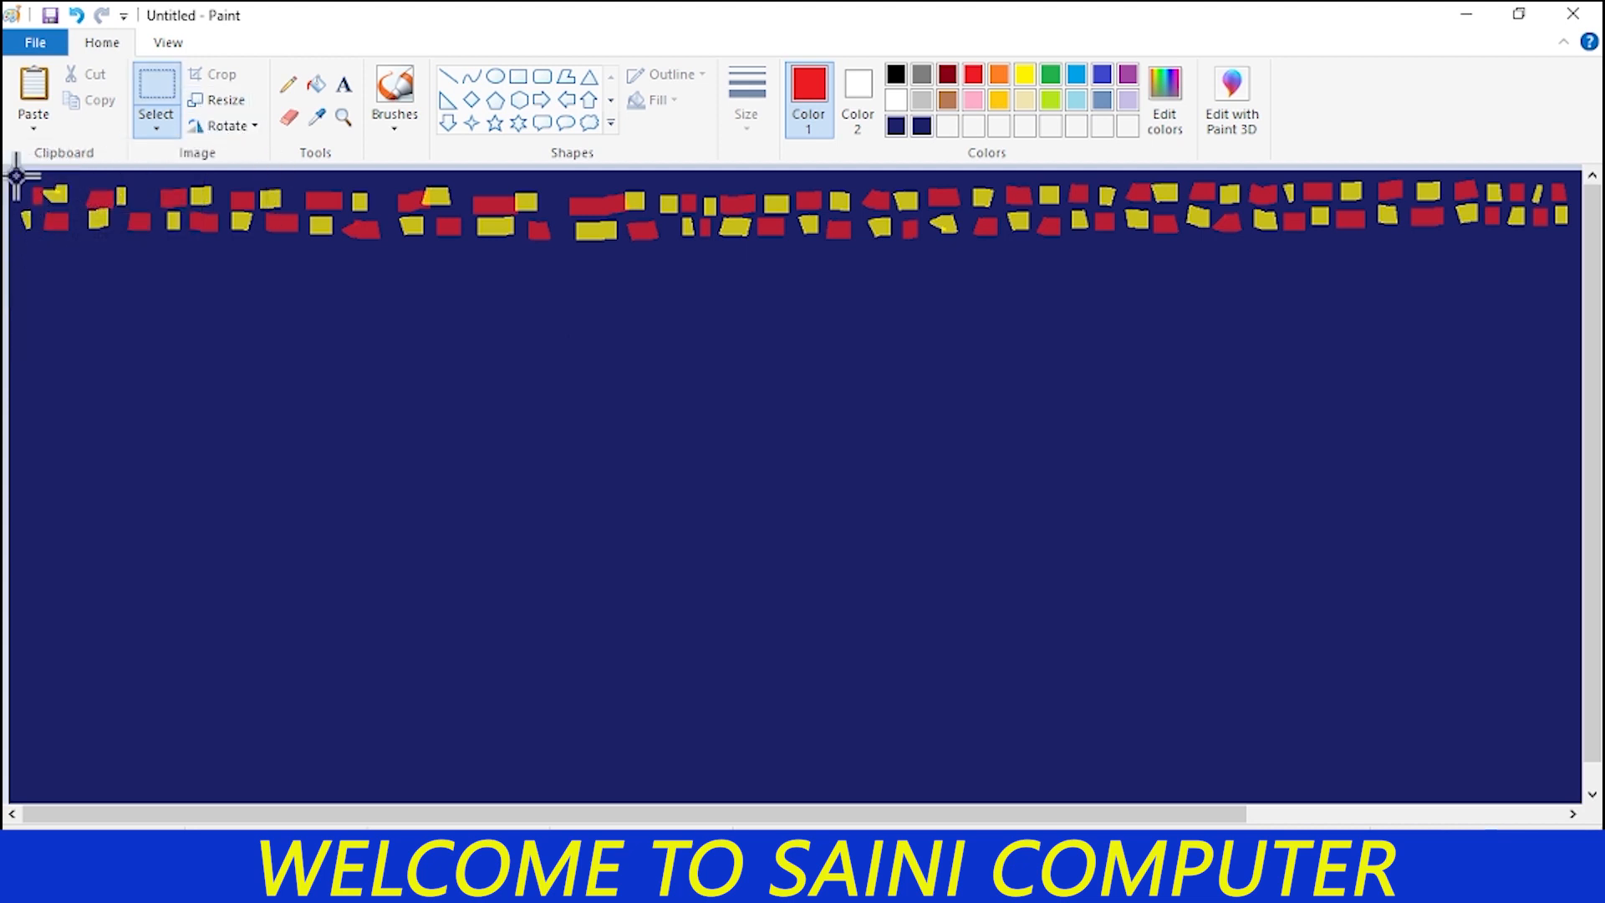
pyautogui.moveTo(16, 174); pyautogui.dragTo(1575, 241)
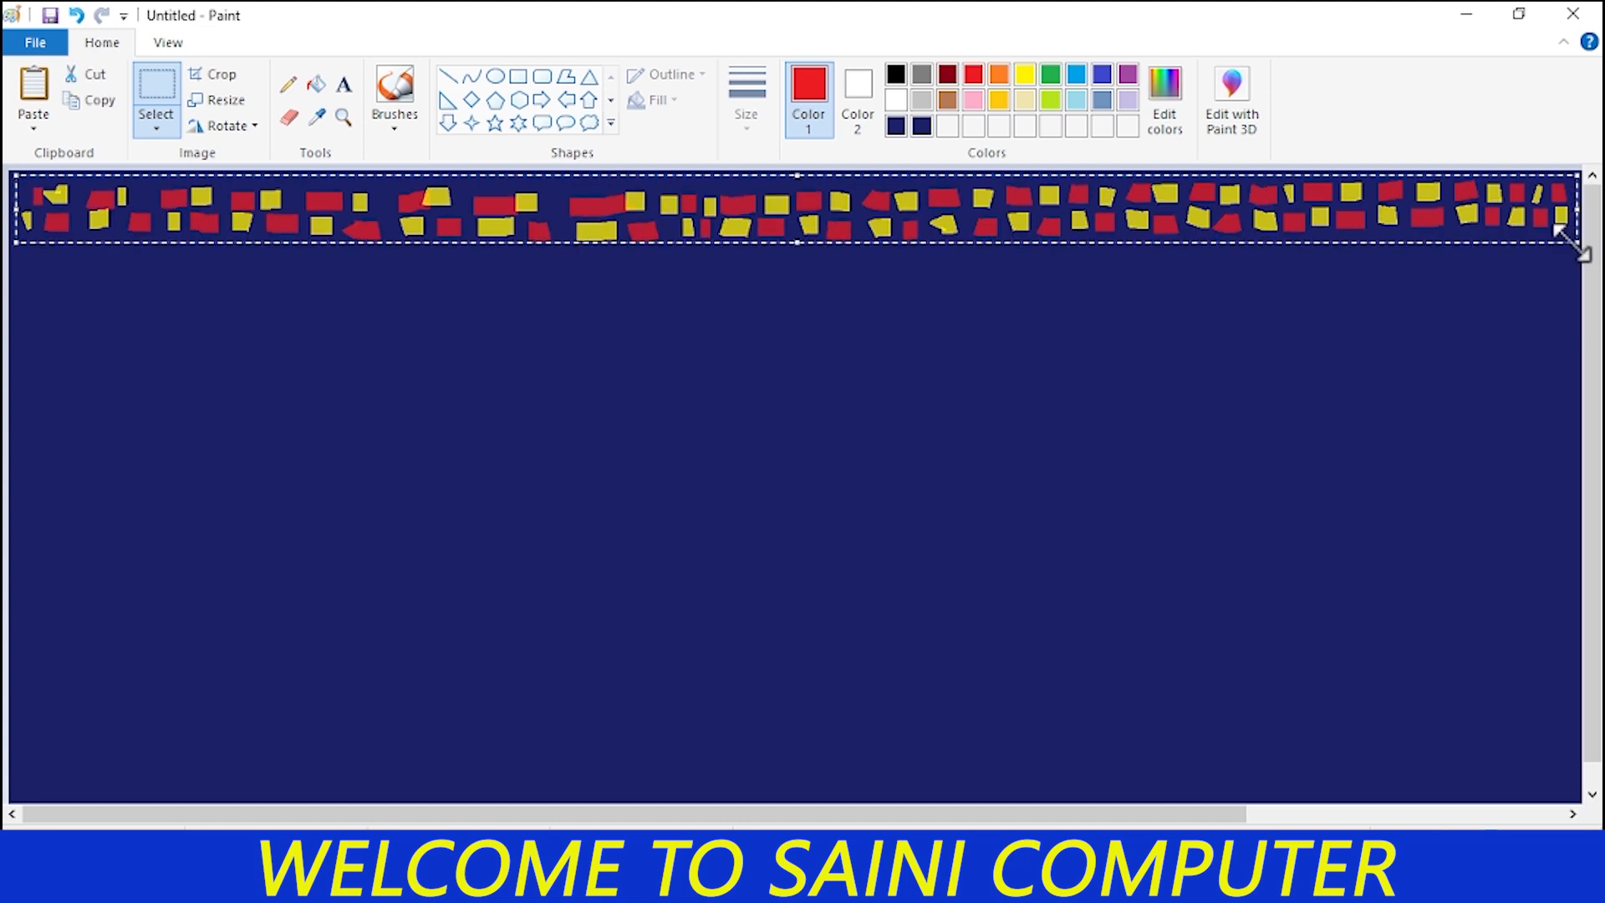
pyautogui.click(98, 100)
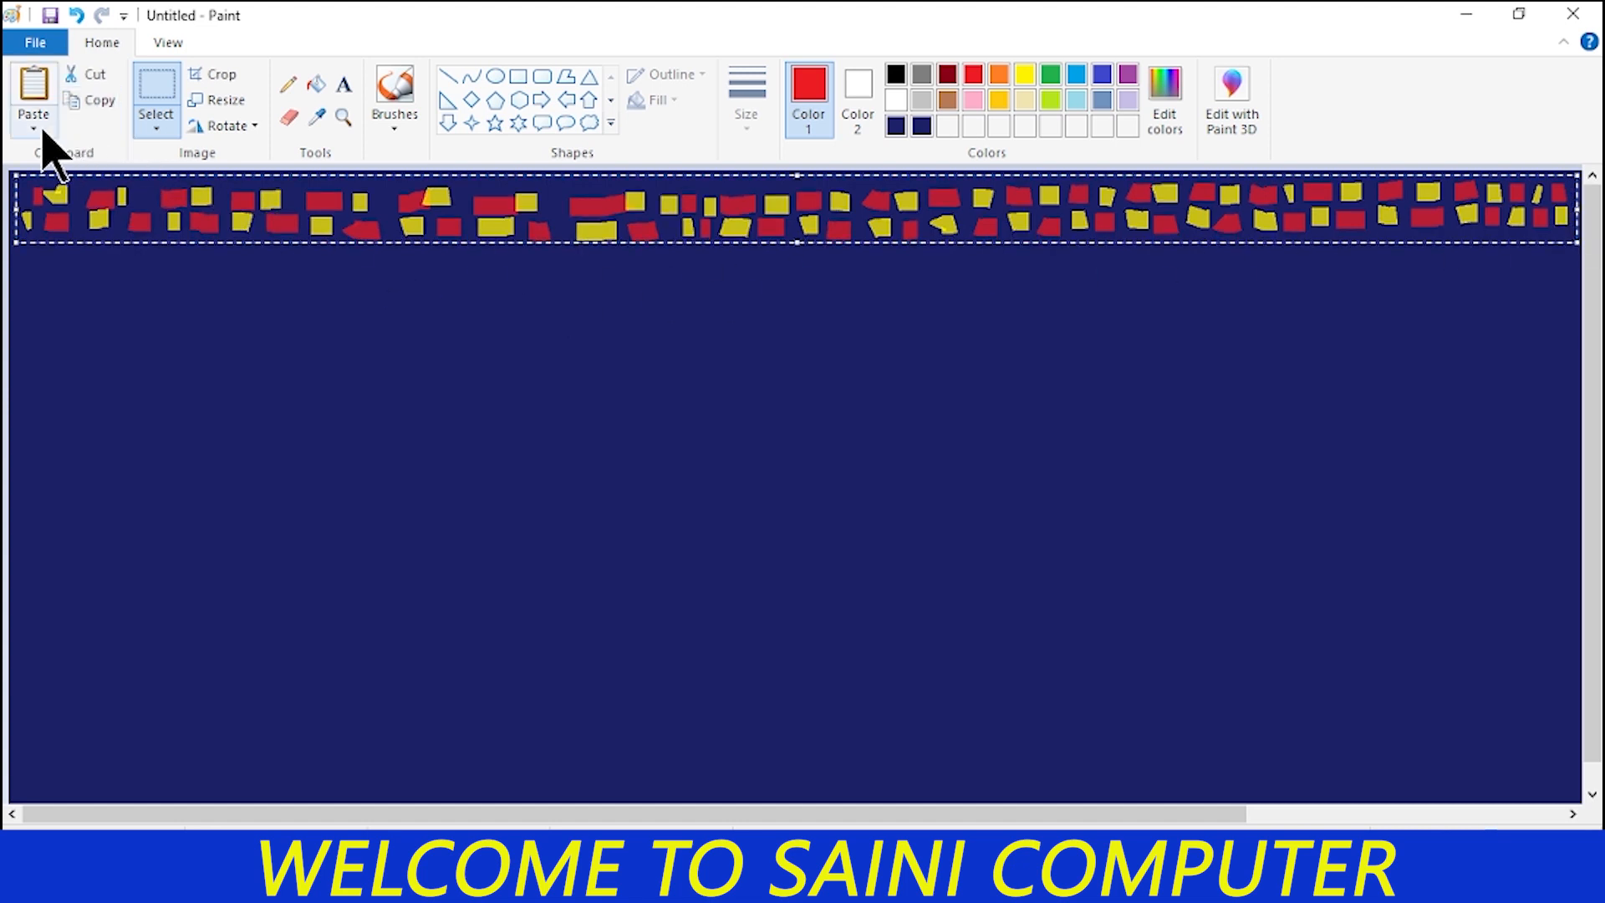
# Paste the copied band of dashes and place it directly below the original band.
pyautogui.click(33, 128)
pyautogui.click(30, 159)
pyautogui.moveTo(434, 222); pyautogui.dragTo(456, 286)
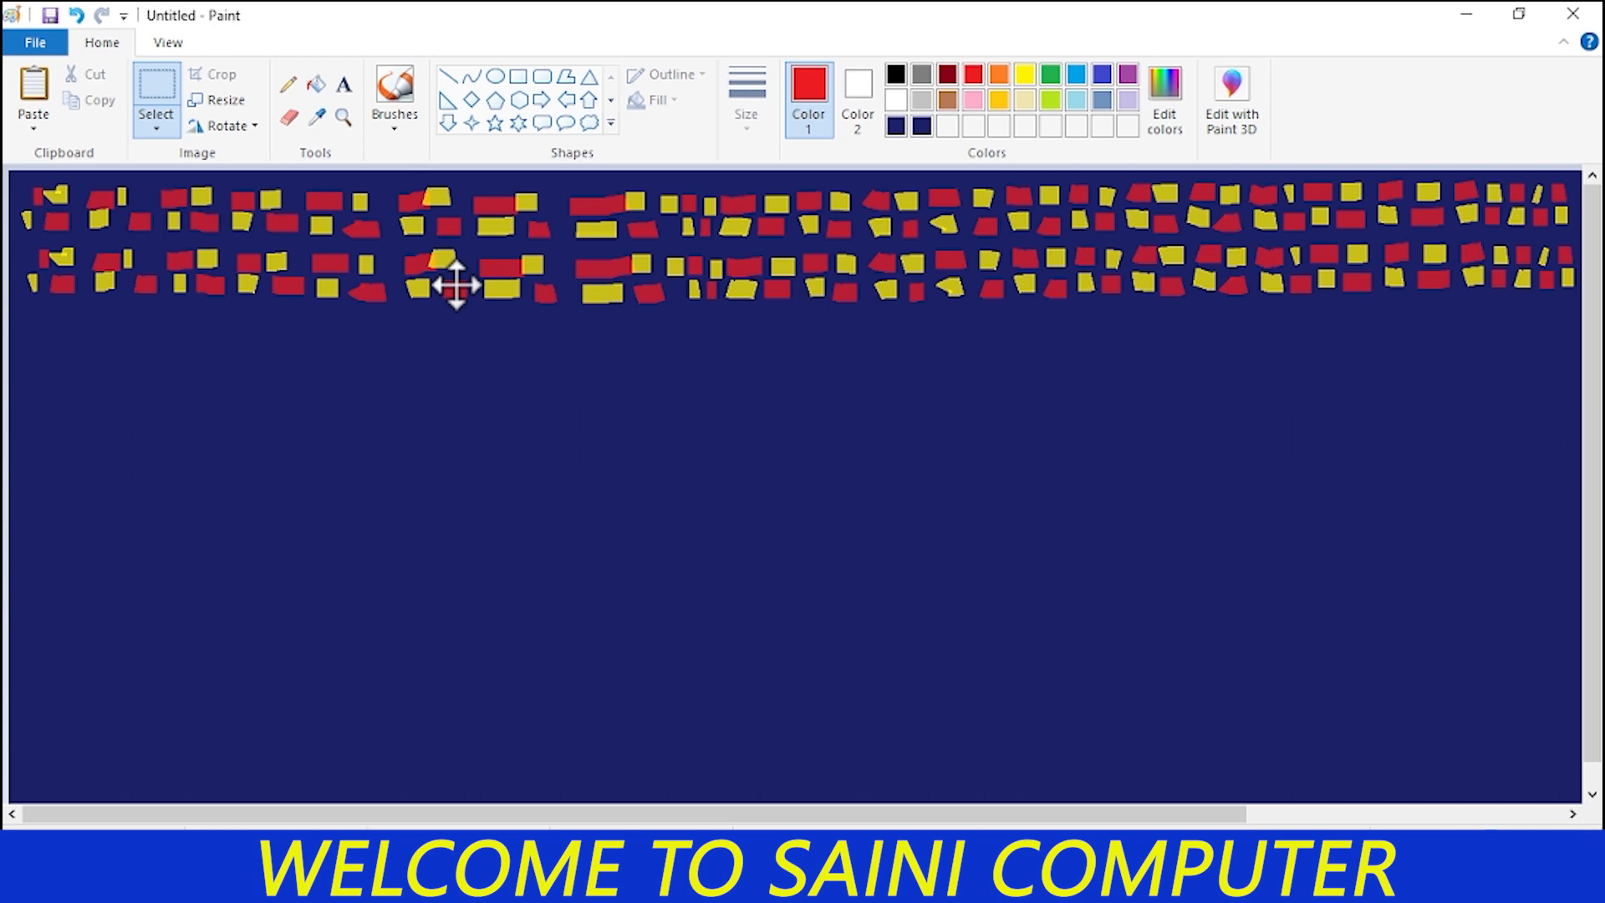
pyautogui.moveTo(456, 285); pyautogui.dragTo(456, 285)
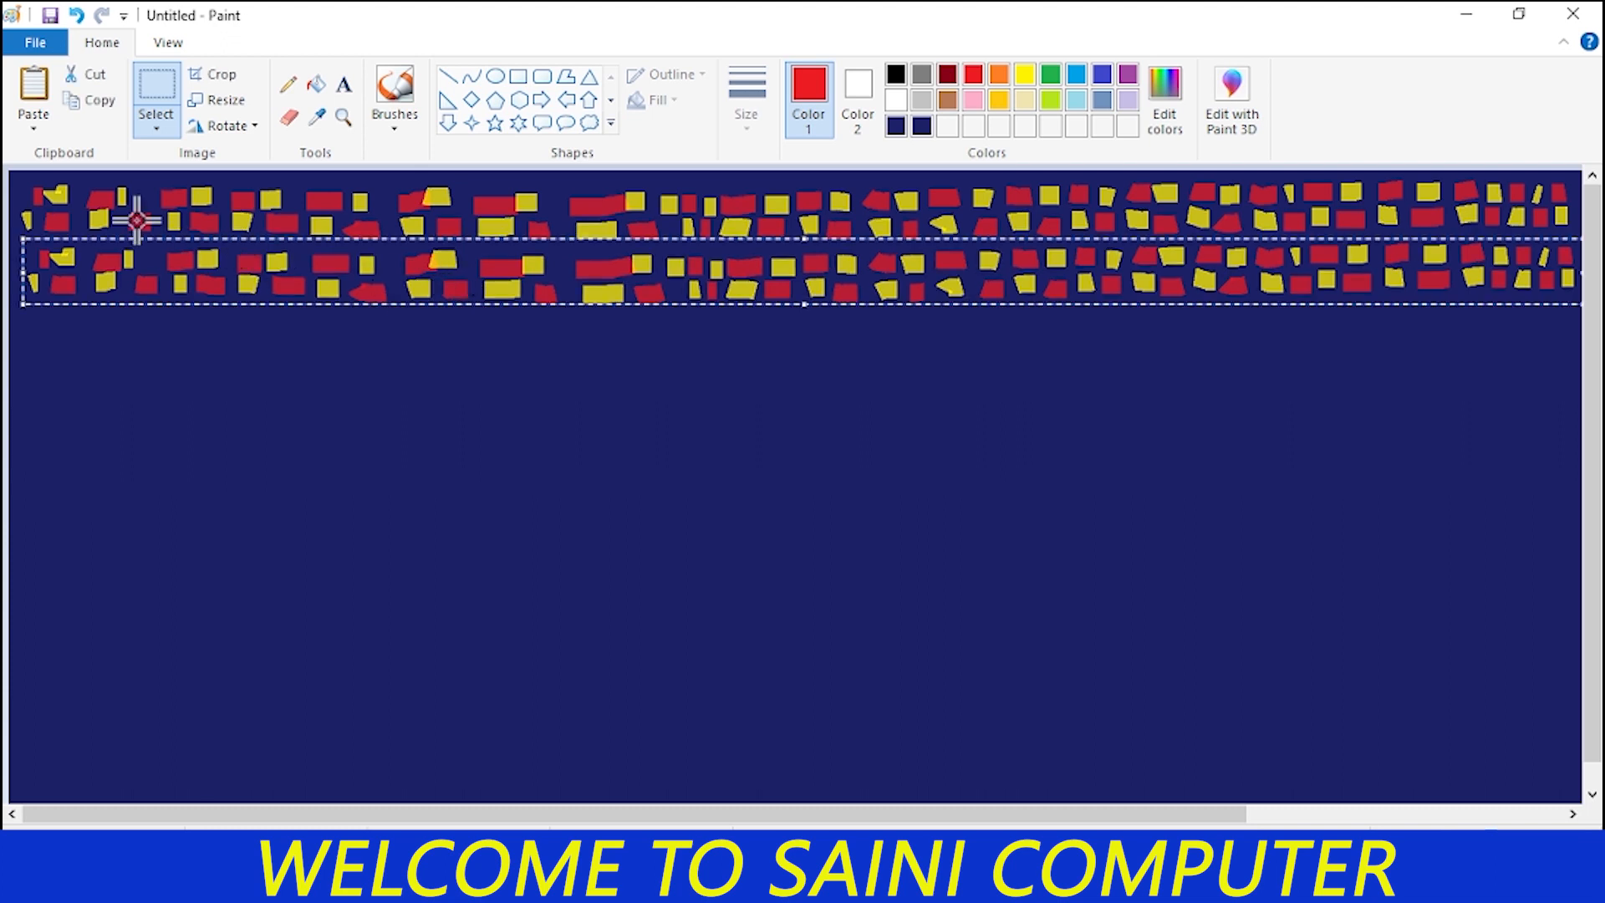
# Paste the copied dashes again and place them below the first two bands.
pyautogui.click(25, 130)
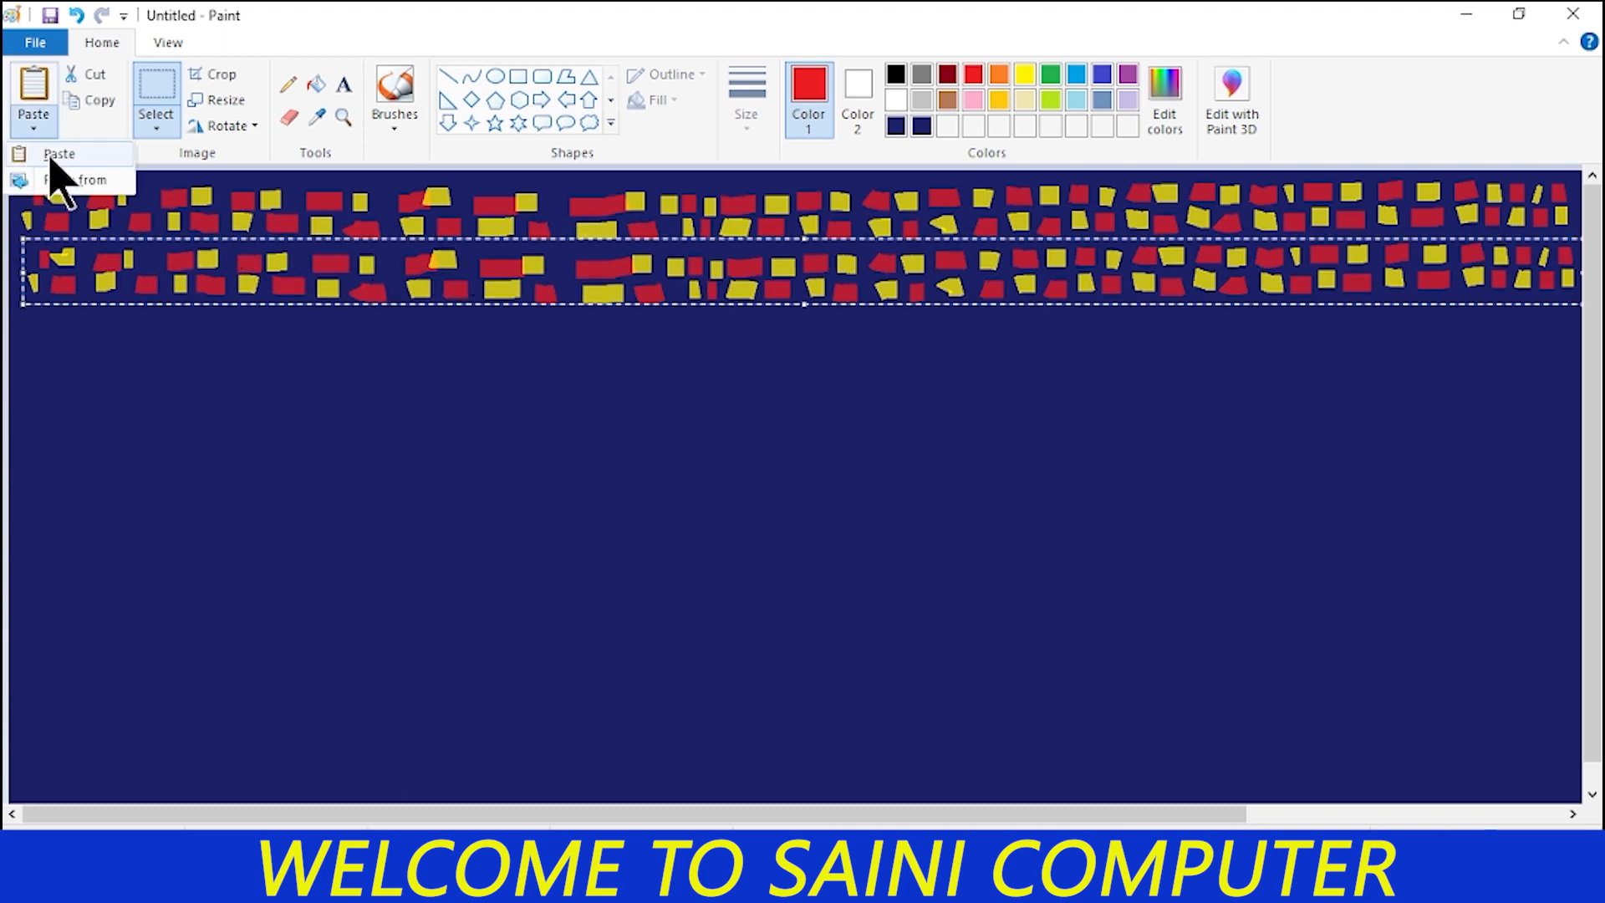
pyautogui.click(52, 166)
pyautogui.moveTo(460, 205); pyautogui.dragTo(476, 340)
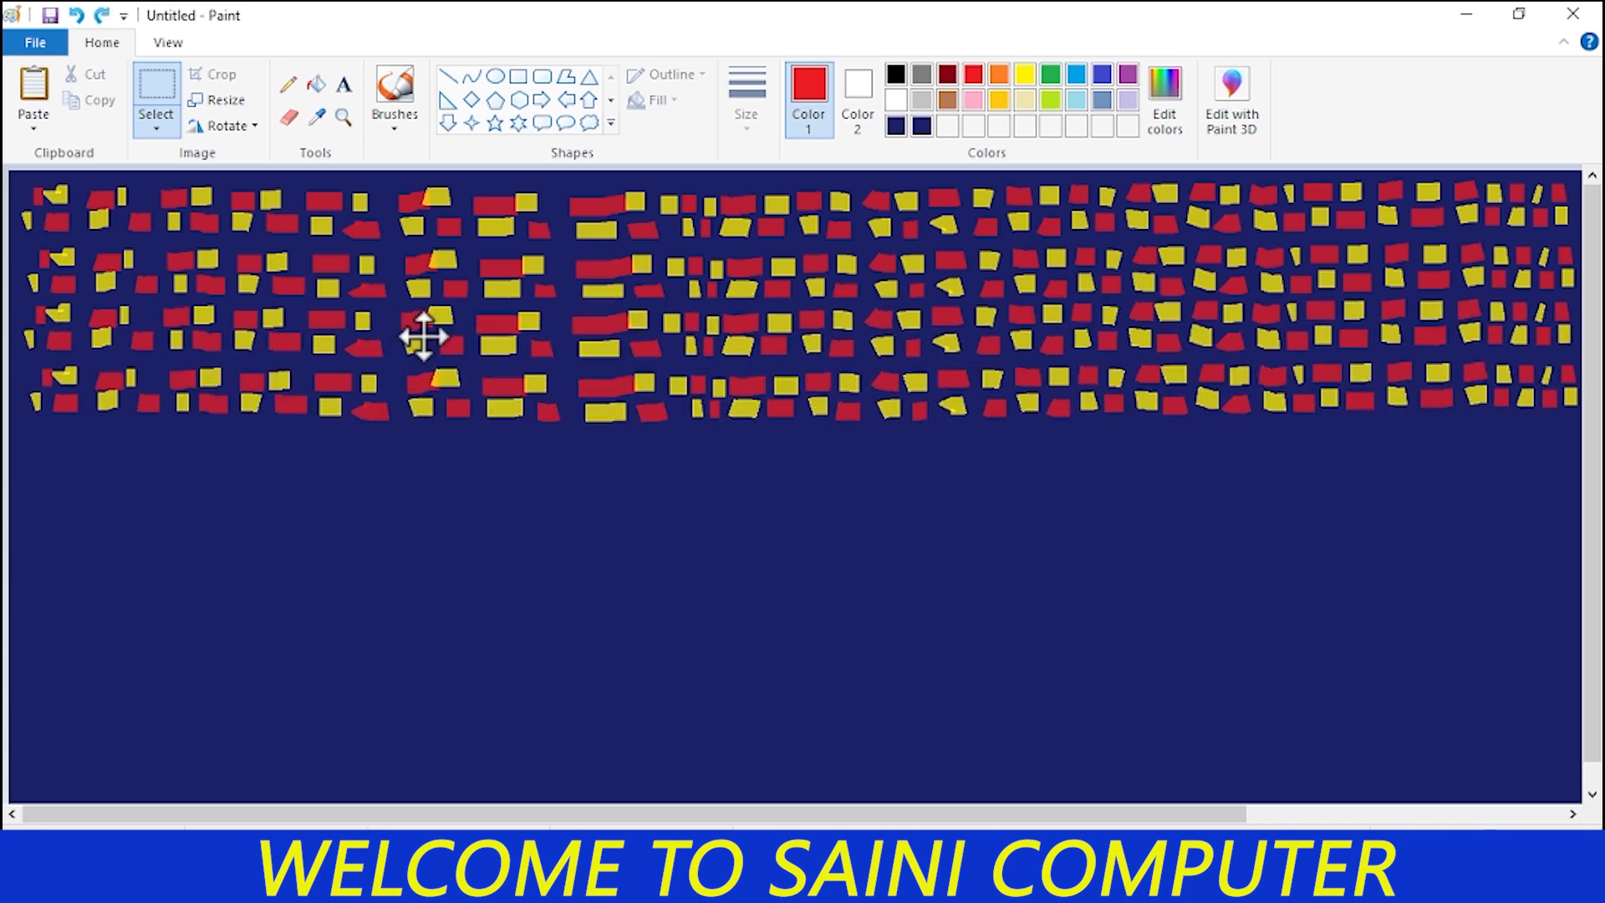
pyautogui.moveTo(424, 337); pyautogui.dragTo(423, 337)
pyautogui.click(286, 489)
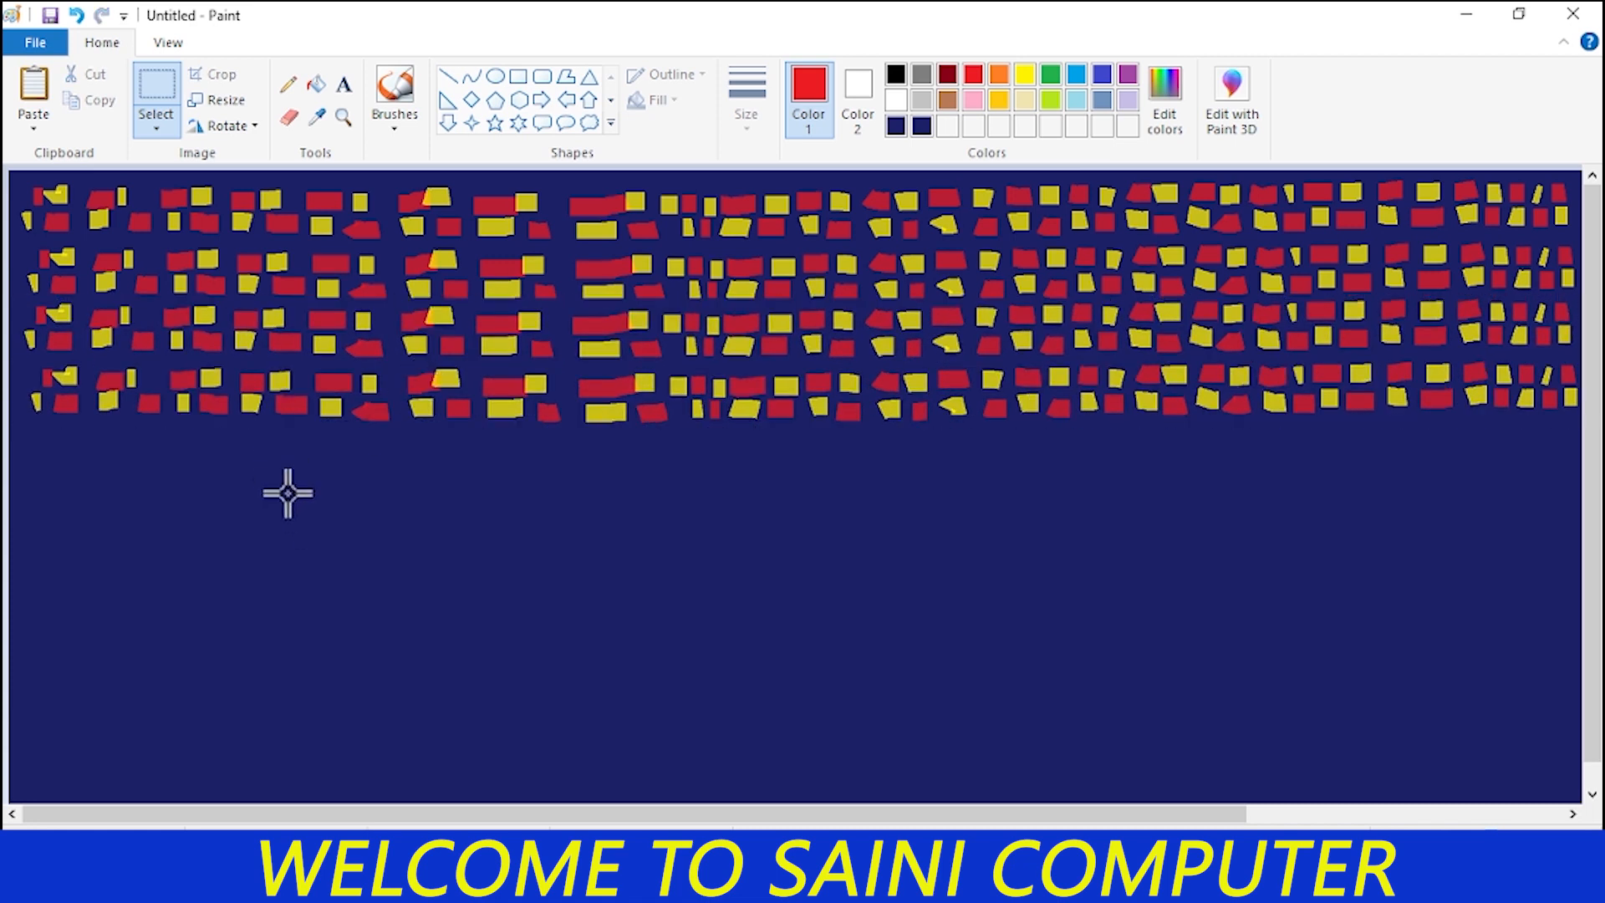
# Paste the copied block of dashes three more times, stacking the copies down to the canvas's lower edge.
pyautogui.click(48, 130)
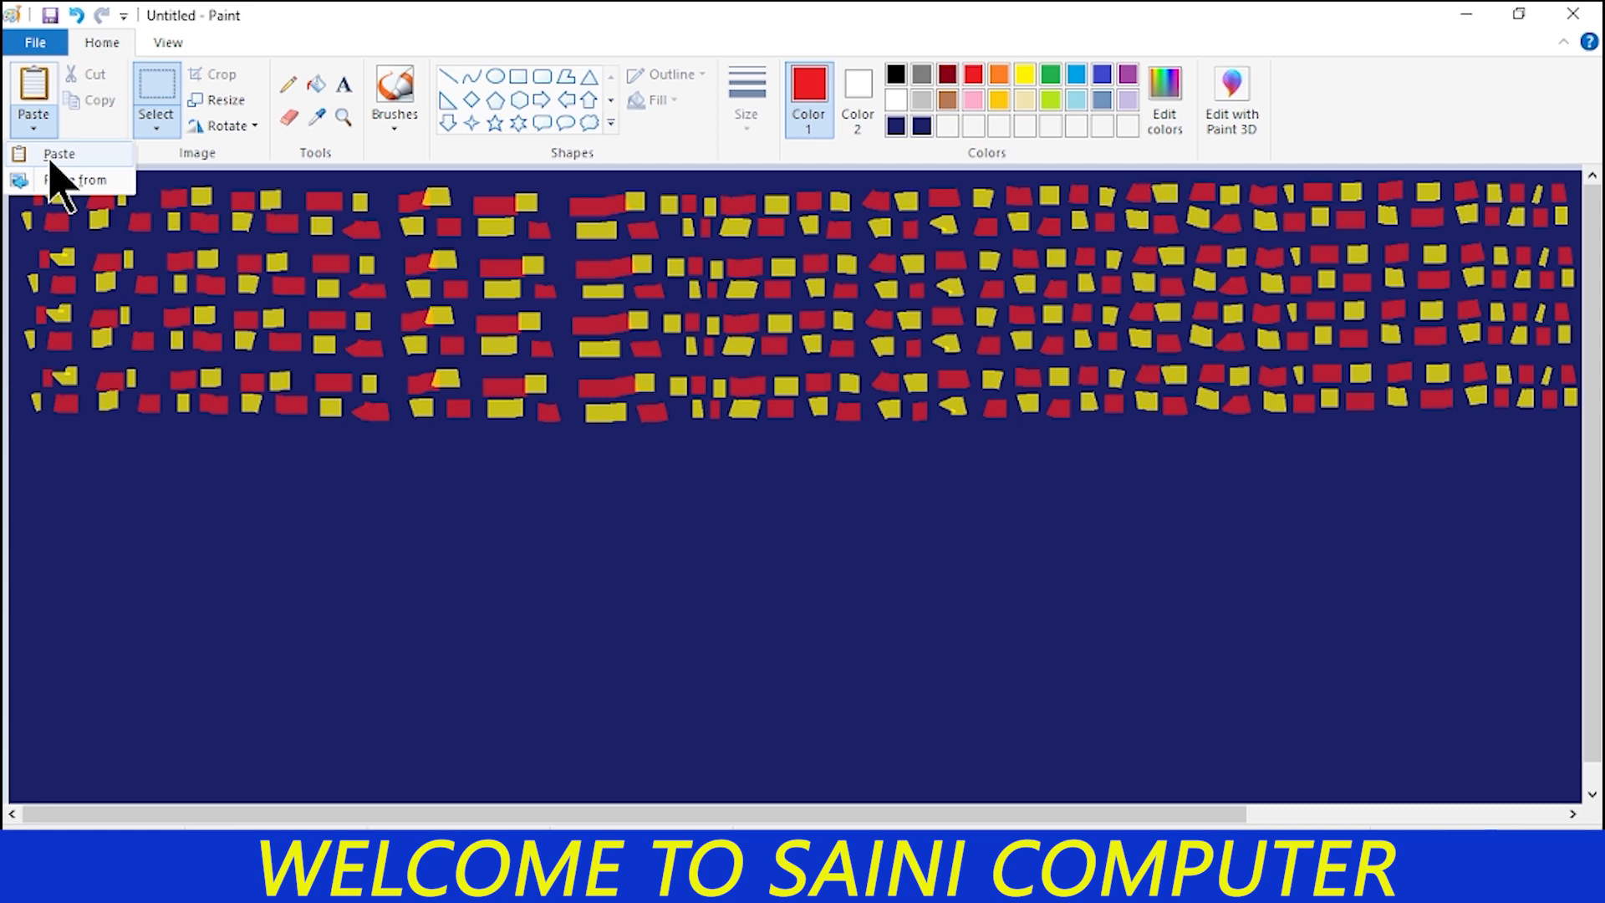
pyautogui.click(52, 157)
pyautogui.moveTo(357, 204); pyautogui.dragTo(368, 451)
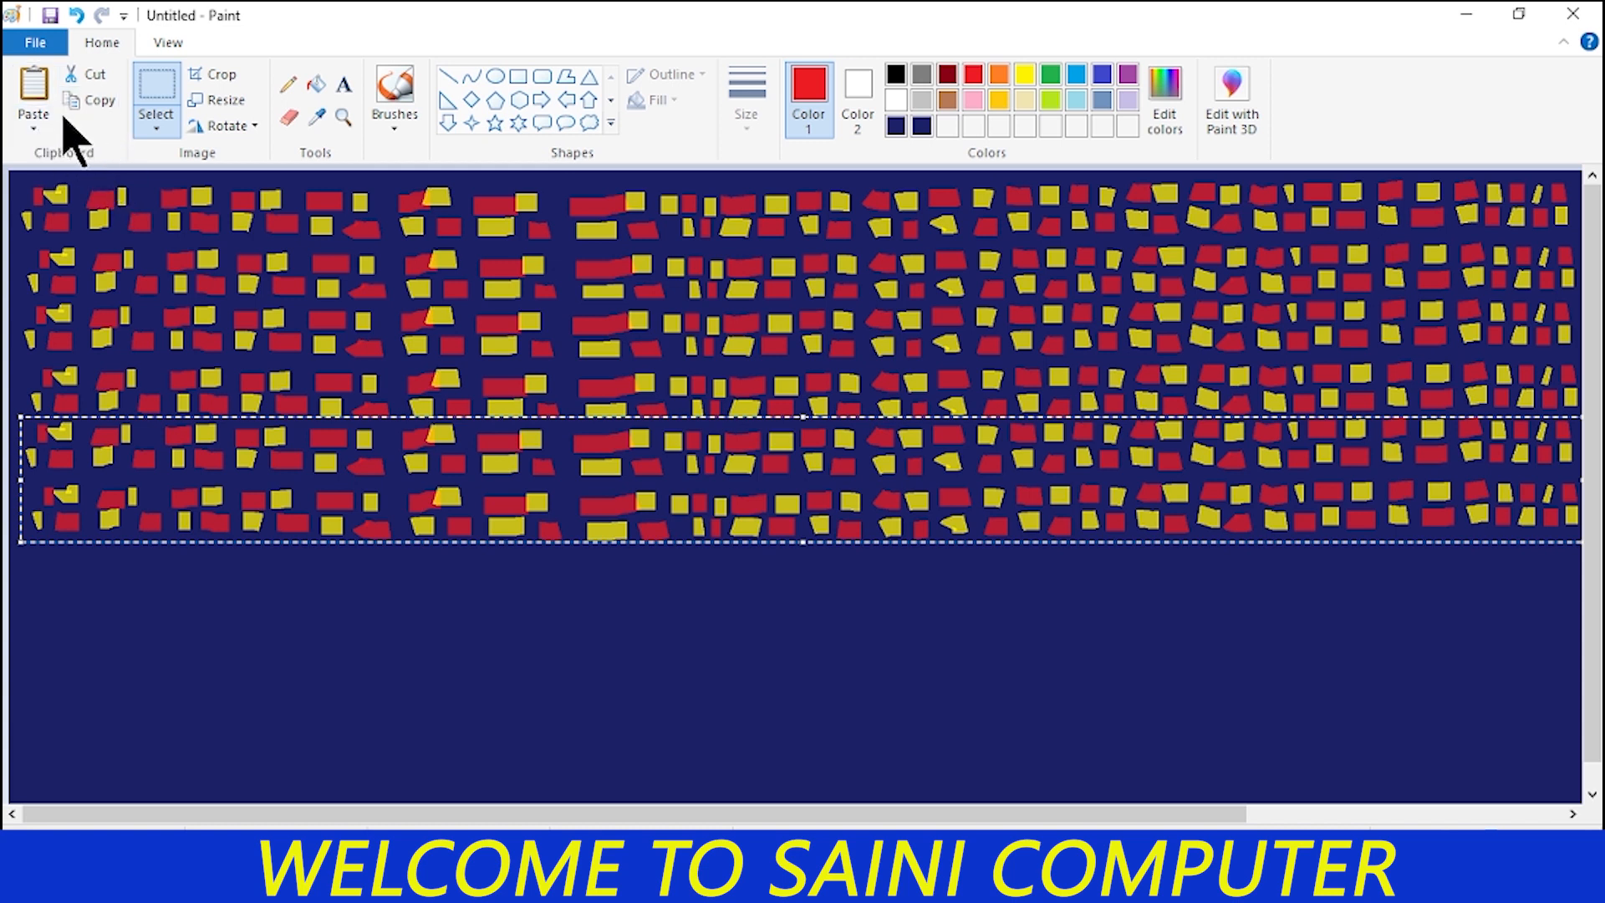
pyautogui.click(33, 125)
pyautogui.click(63, 159)
pyautogui.moveTo(387, 234); pyautogui.dragTo(412, 634)
pyautogui.click(33, 125)
pyautogui.click(63, 155)
pyautogui.moveTo(469, 233); pyautogui.dragTo(494, 715)
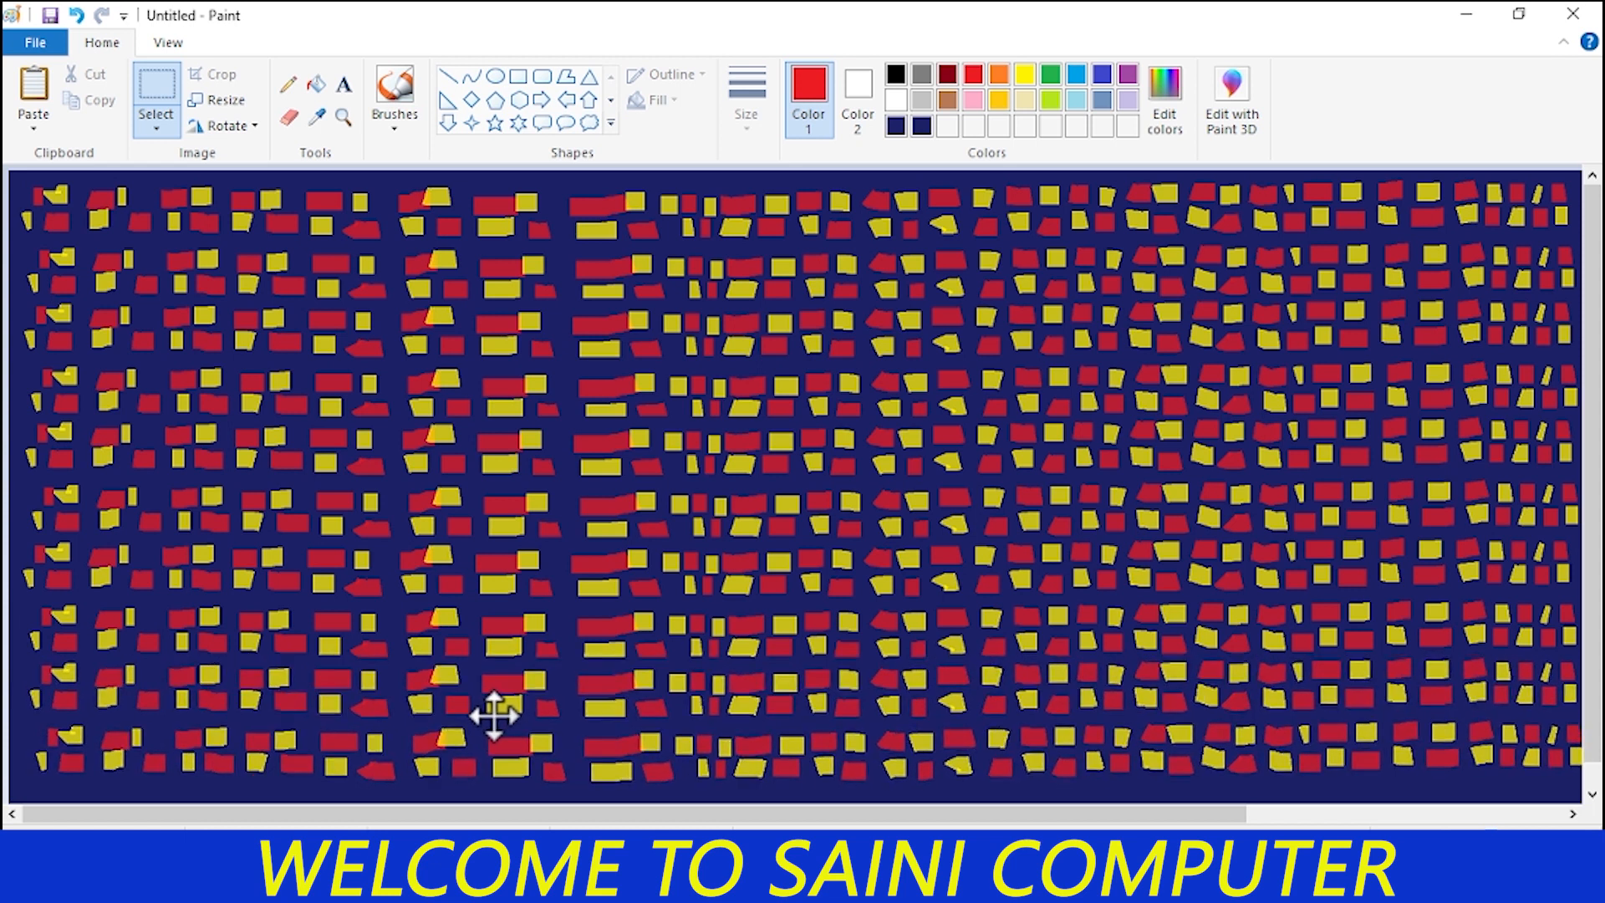
pyautogui.moveTo(495, 715); pyautogui.dragTo(494, 715)
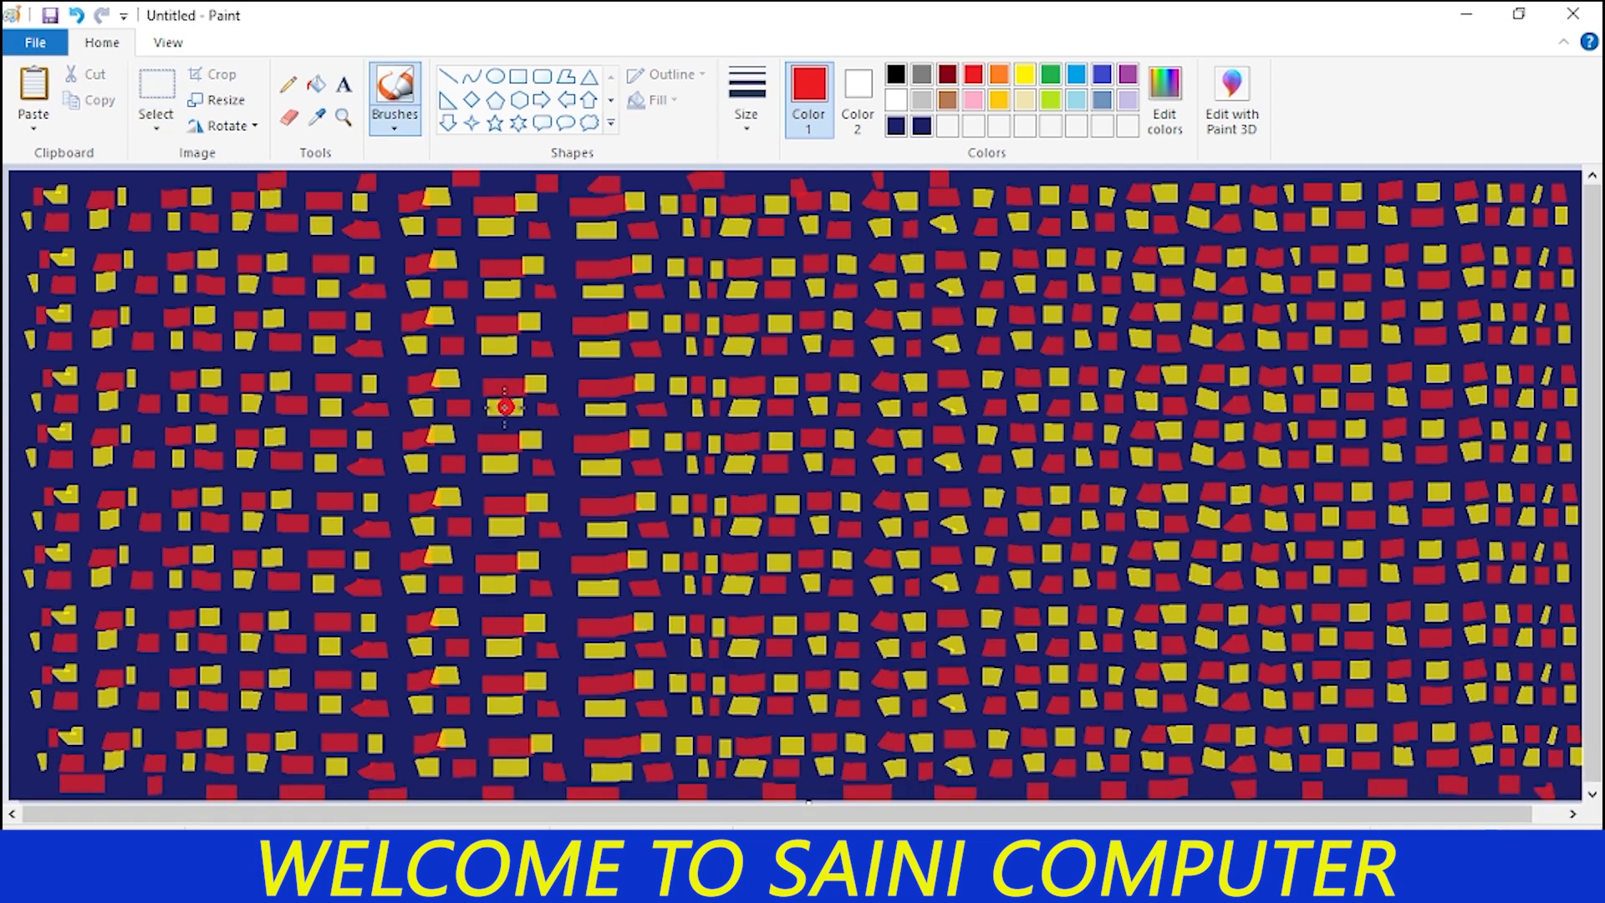
# Resize the picture to 1 percent horizontally without maintaining the aspect ratio, keeping 100 percent vertically.
pyautogui.click(218, 101)
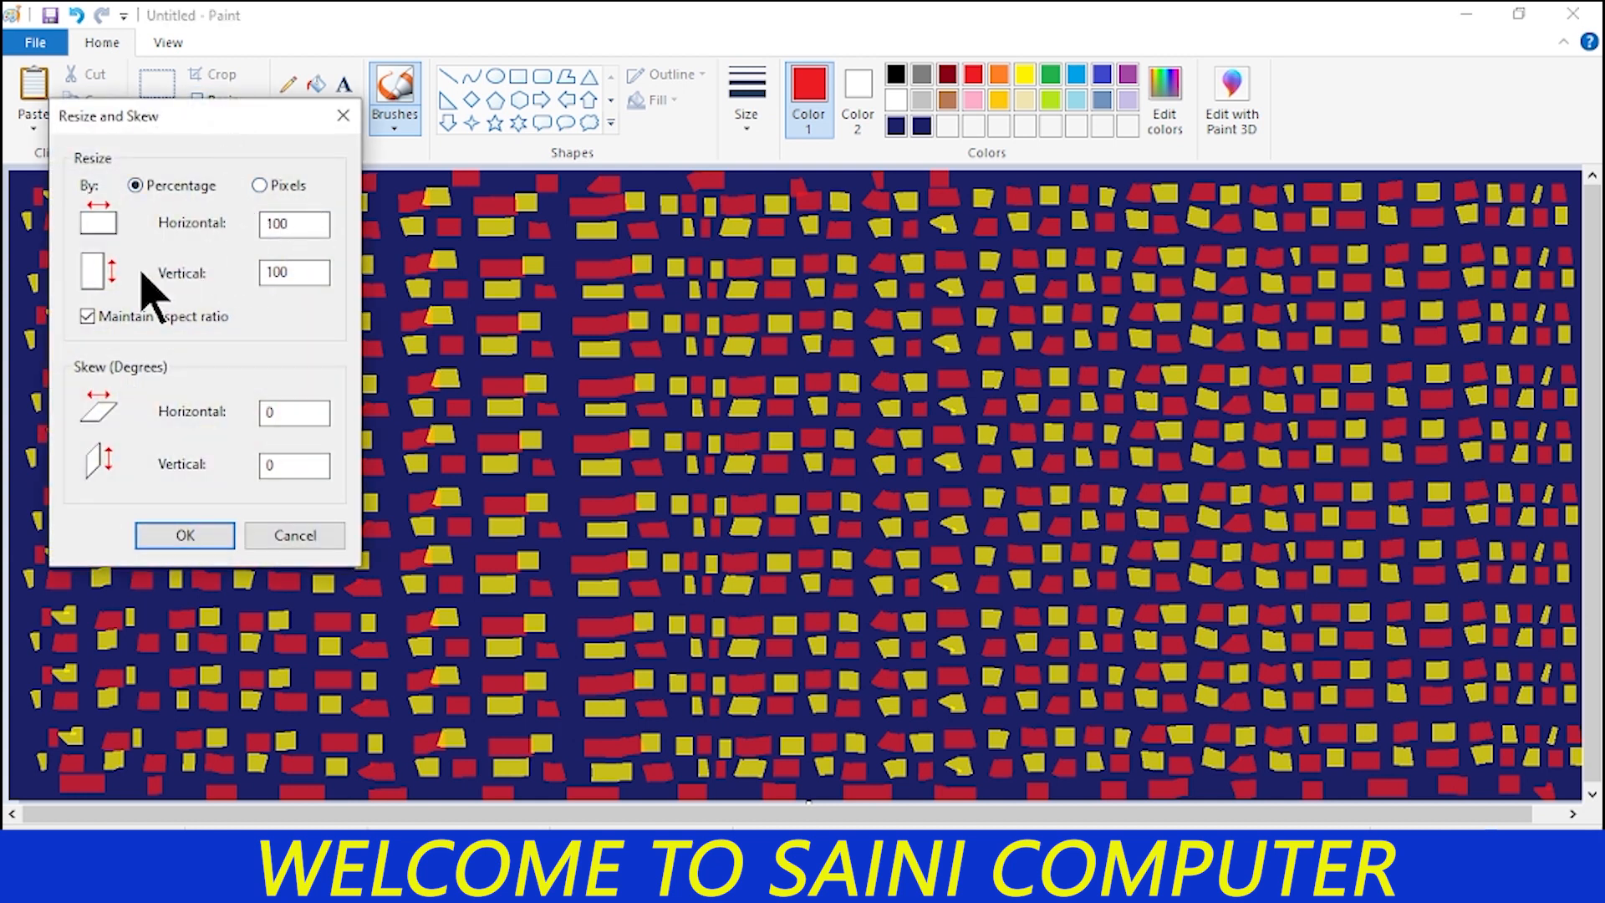
pyautogui.moveTo(312, 226); pyautogui.dragTo(269, 224)
pyautogui.click(151, 320)
pyautogui.write('1')
pyautogui.click(185, 536)
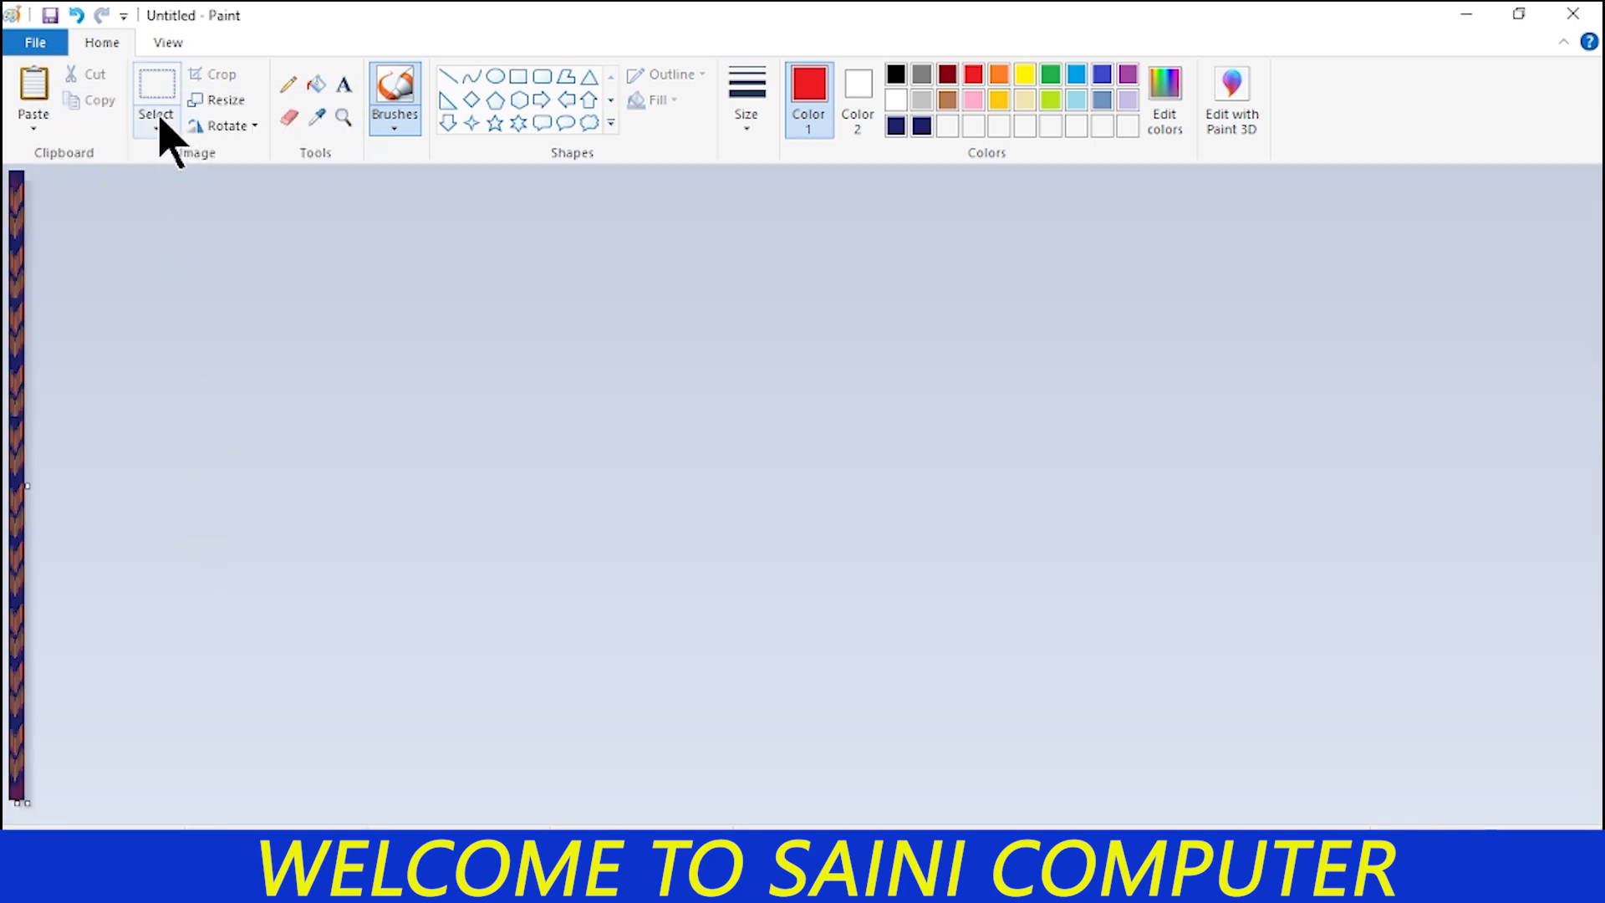
# Widen the thin strip to 500 percent horizontally without maintaining the aspect ratio.
pyautogui.click(226, 101)
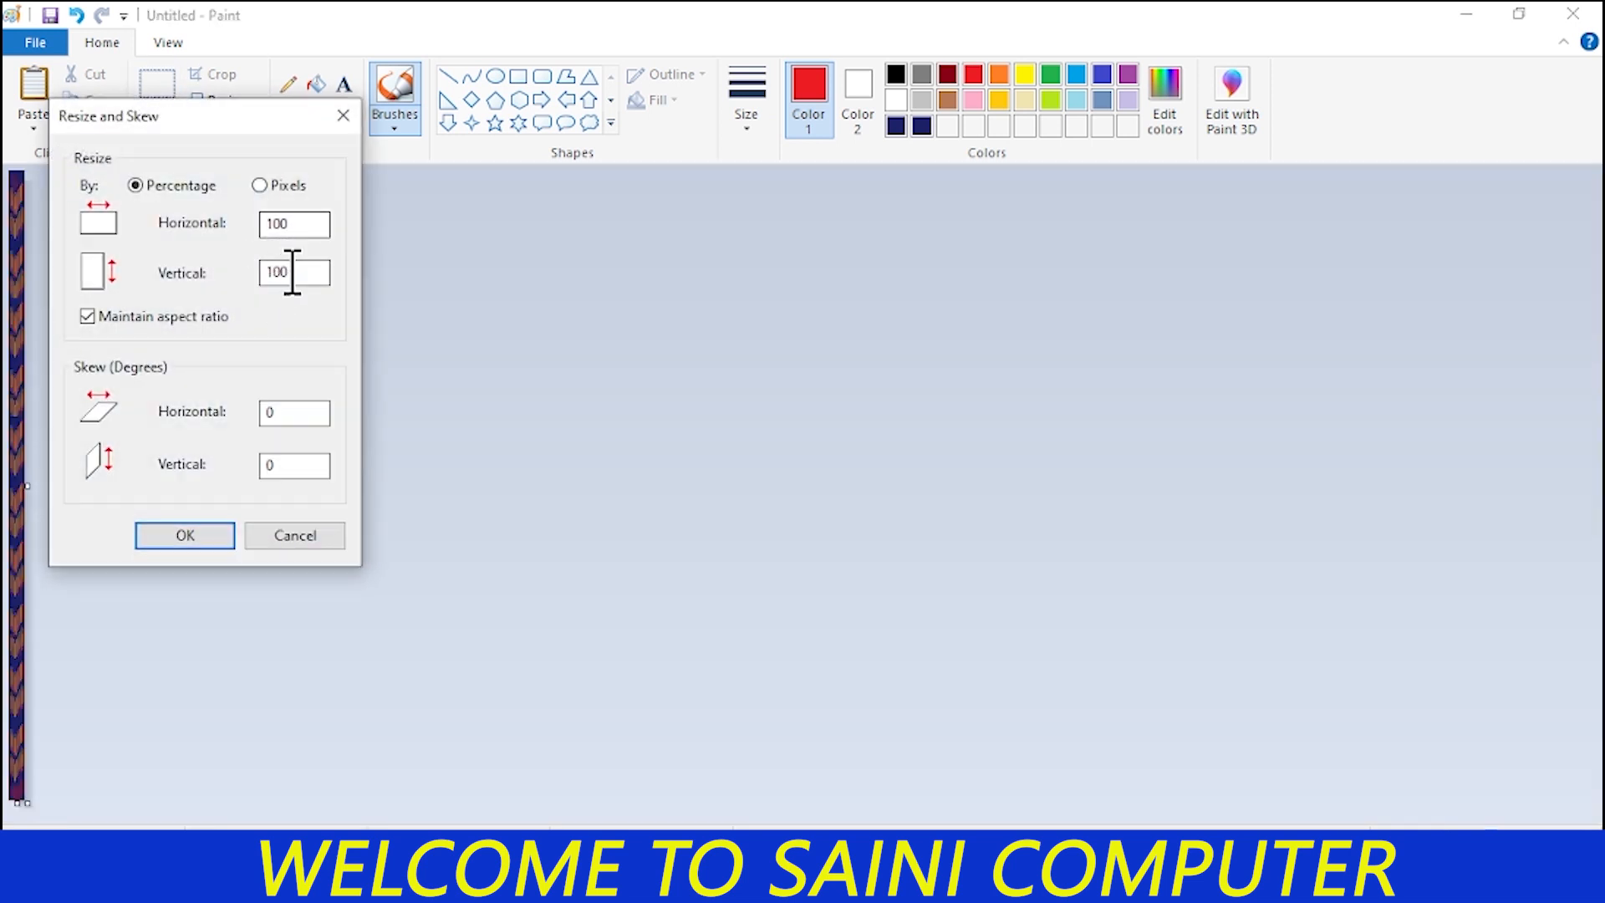
pyautogui.click(159, 324)
pyautogui.moveTo(311, 225); pyautogui.dragTo(224, 216)
pyautogui.write('5')
pyautogui.click(175, 537)
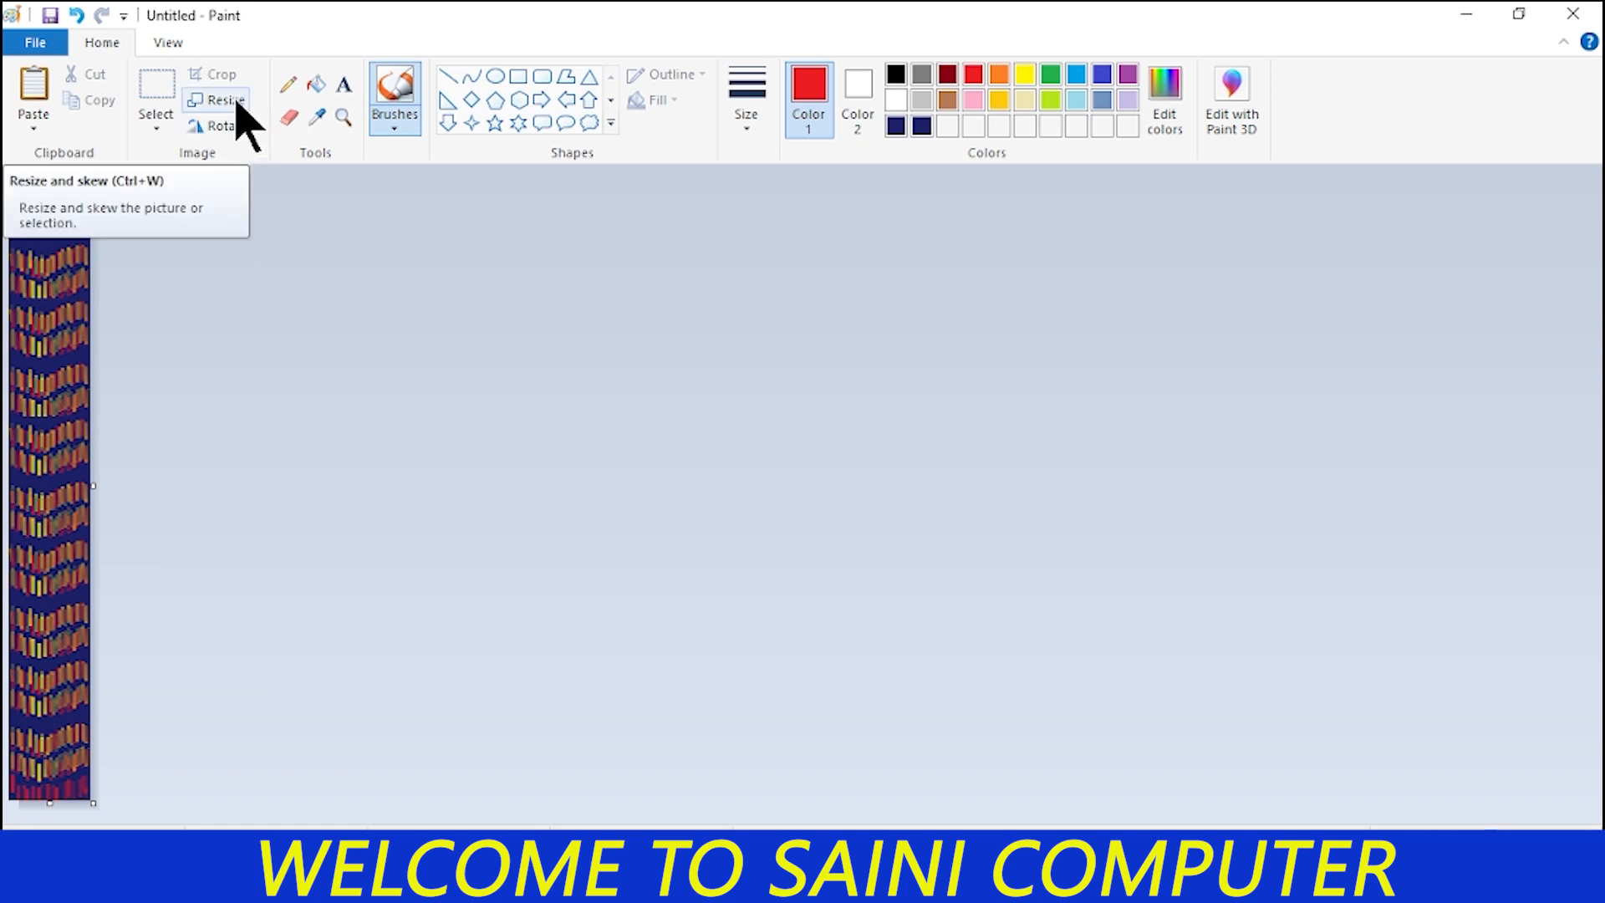
# Stretch the widened strip horizontally a second time by 500 percent, with the aspect ratio unlocked and vertical at 100 percent.
pyautogui.click(236, 104)
pyautogui.click(149, 318)
pyautogui.doubleClick(292, 226)
pyautogui.write('50')
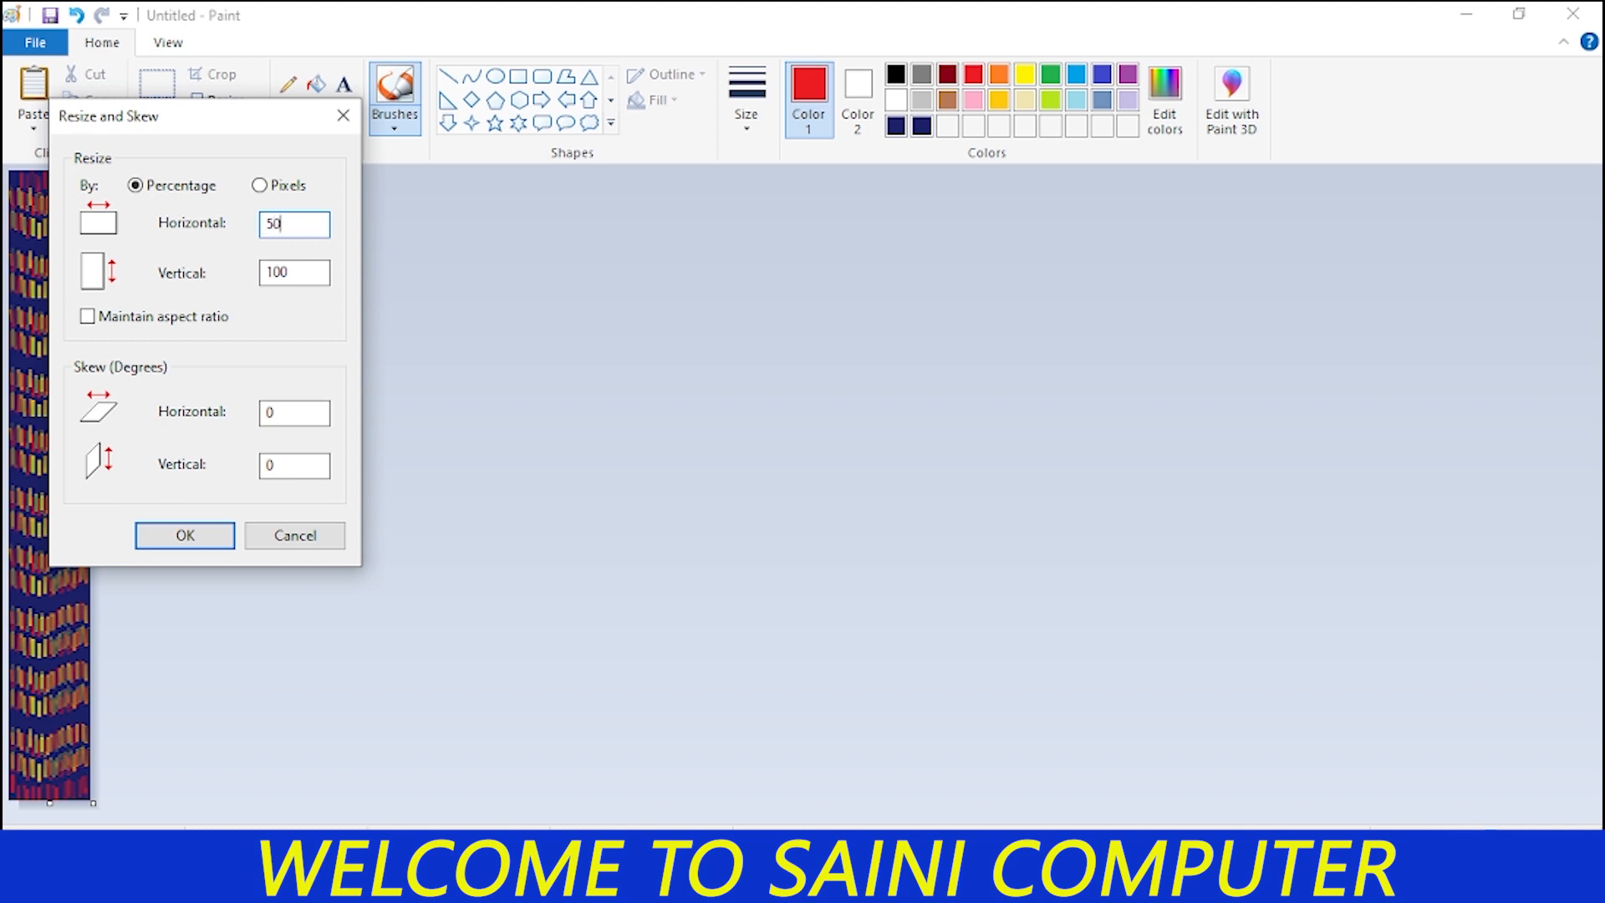
pyautogui.write('0')
pyautogui.click(186, 536)
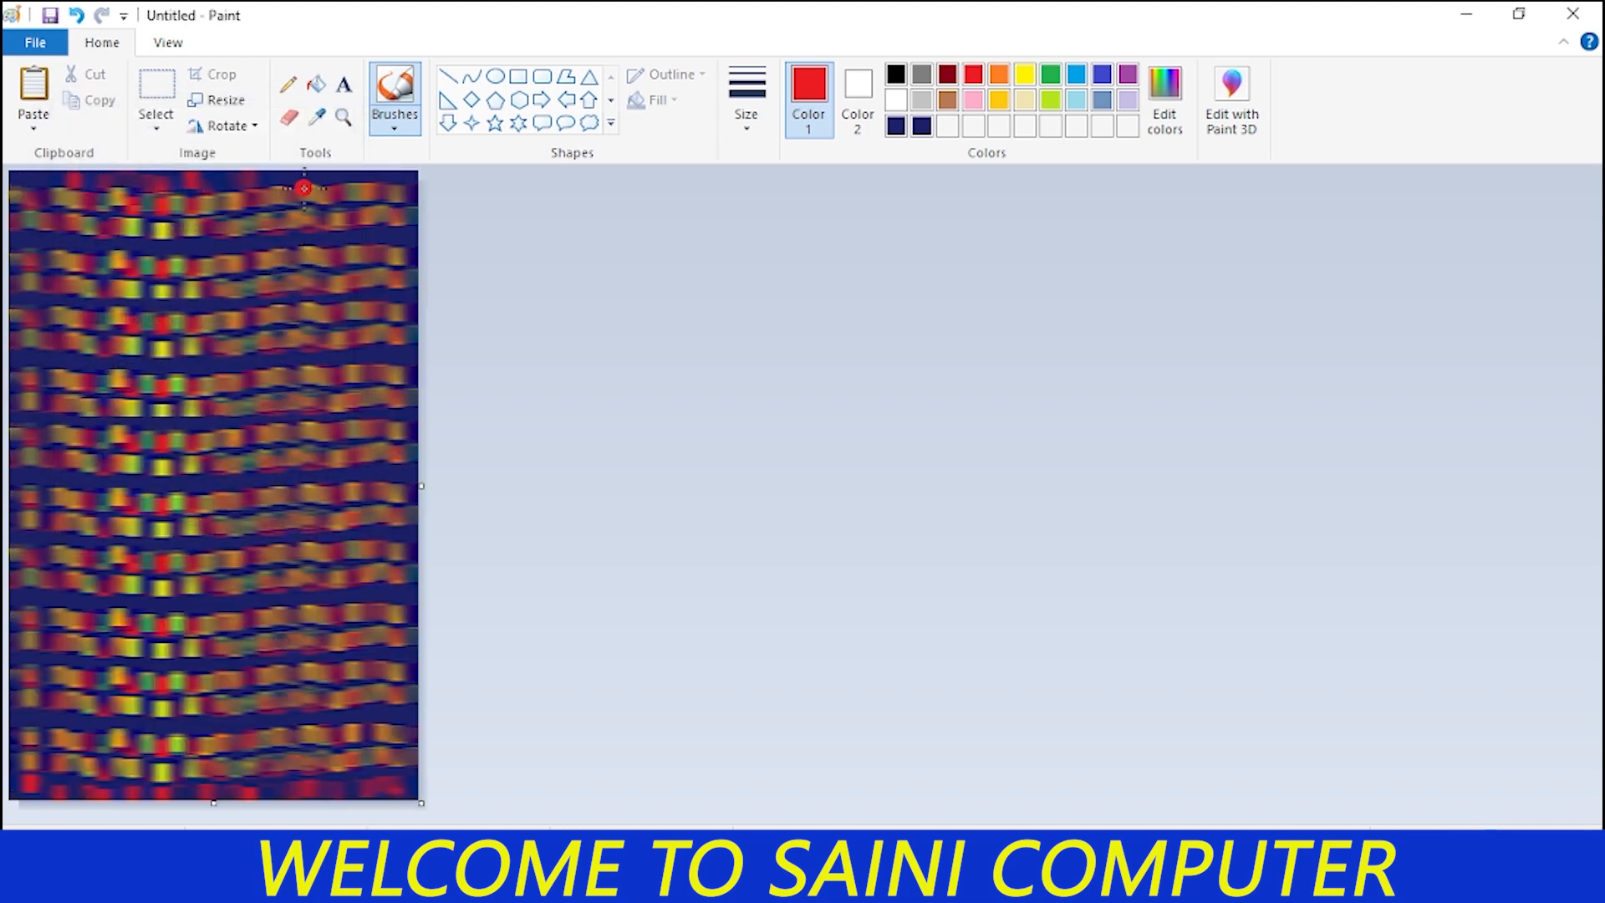
# Resize the blurred picture horizontally by a third 500 percent, leaving the vertical scale at 100 percent.
pyautogui.click(226, 101)
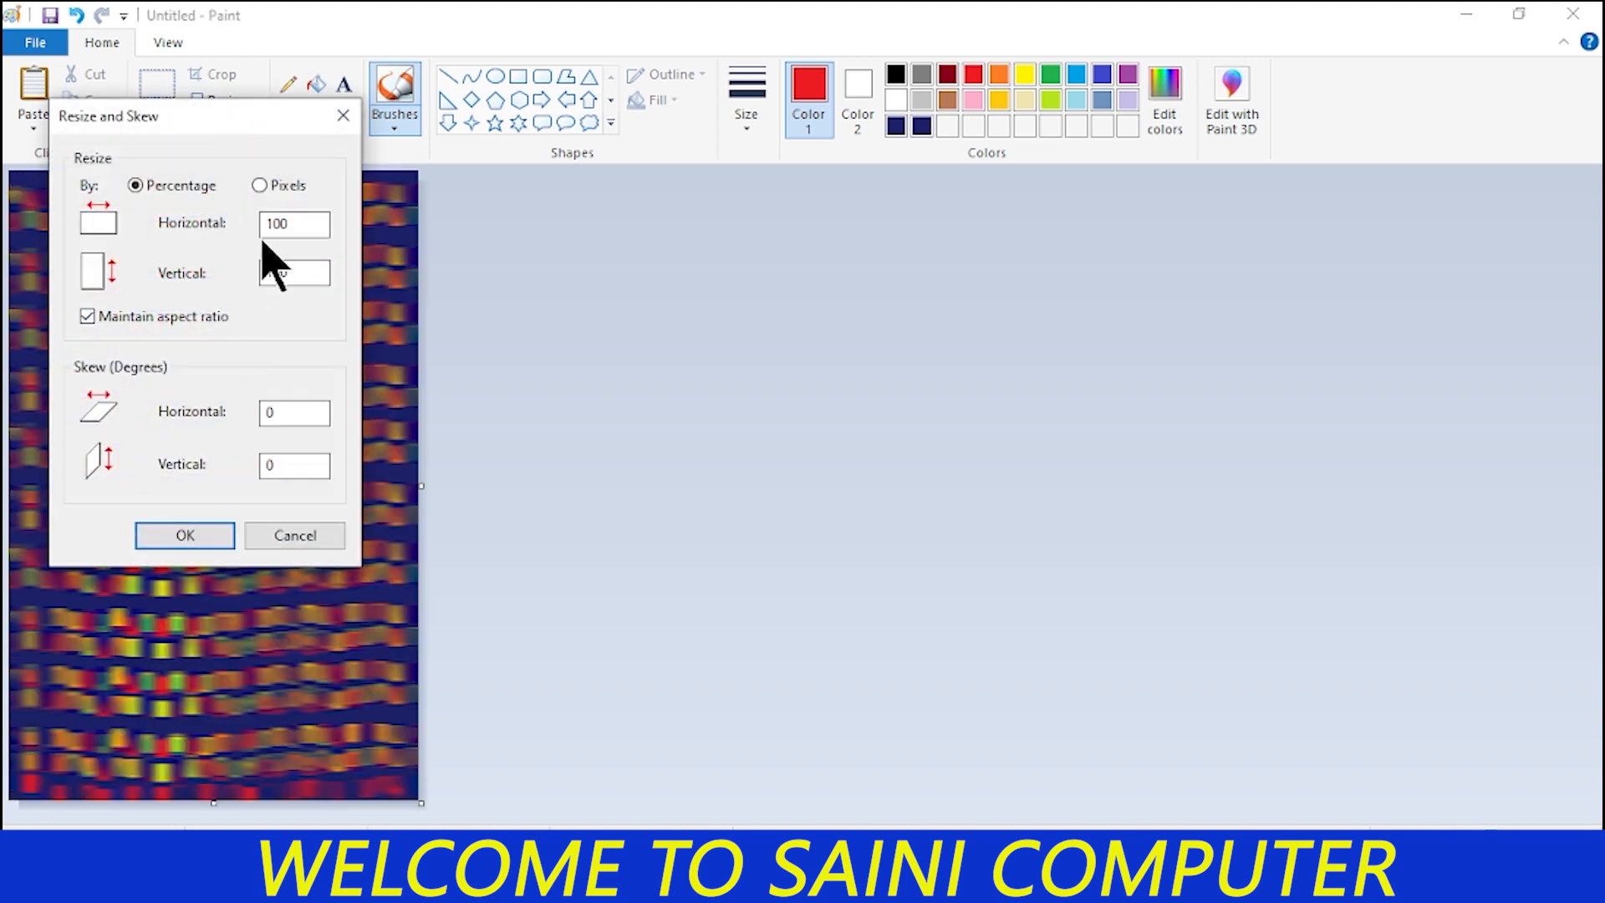
pyautogui.click(176, 315)
pyautogui.doubleClick(311, 224)
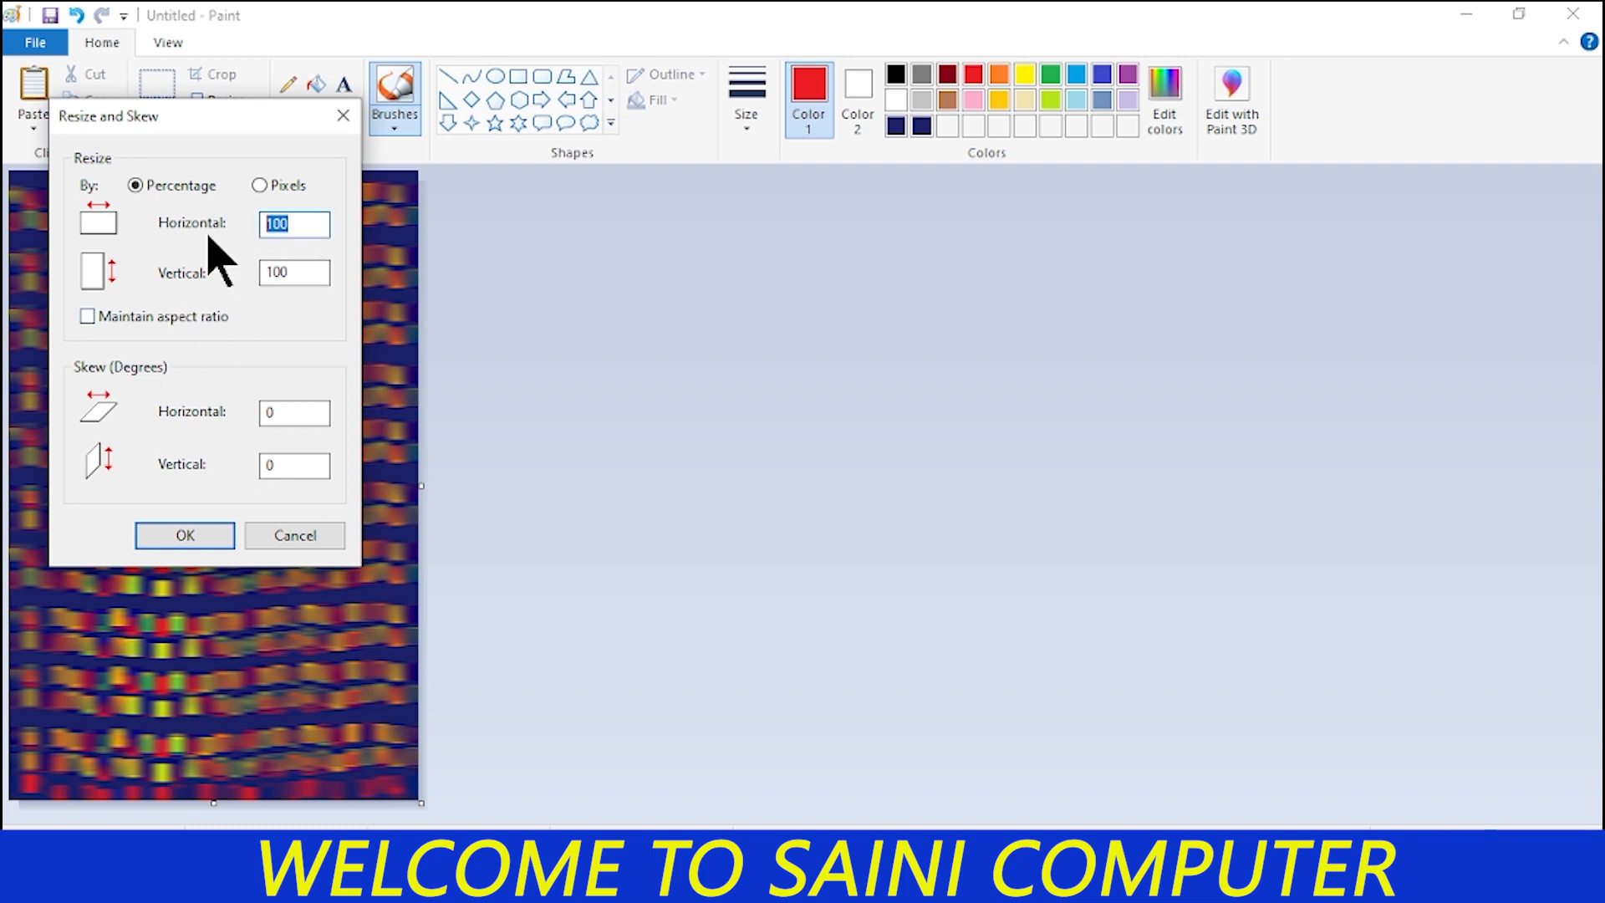
pyautogui.write('5')
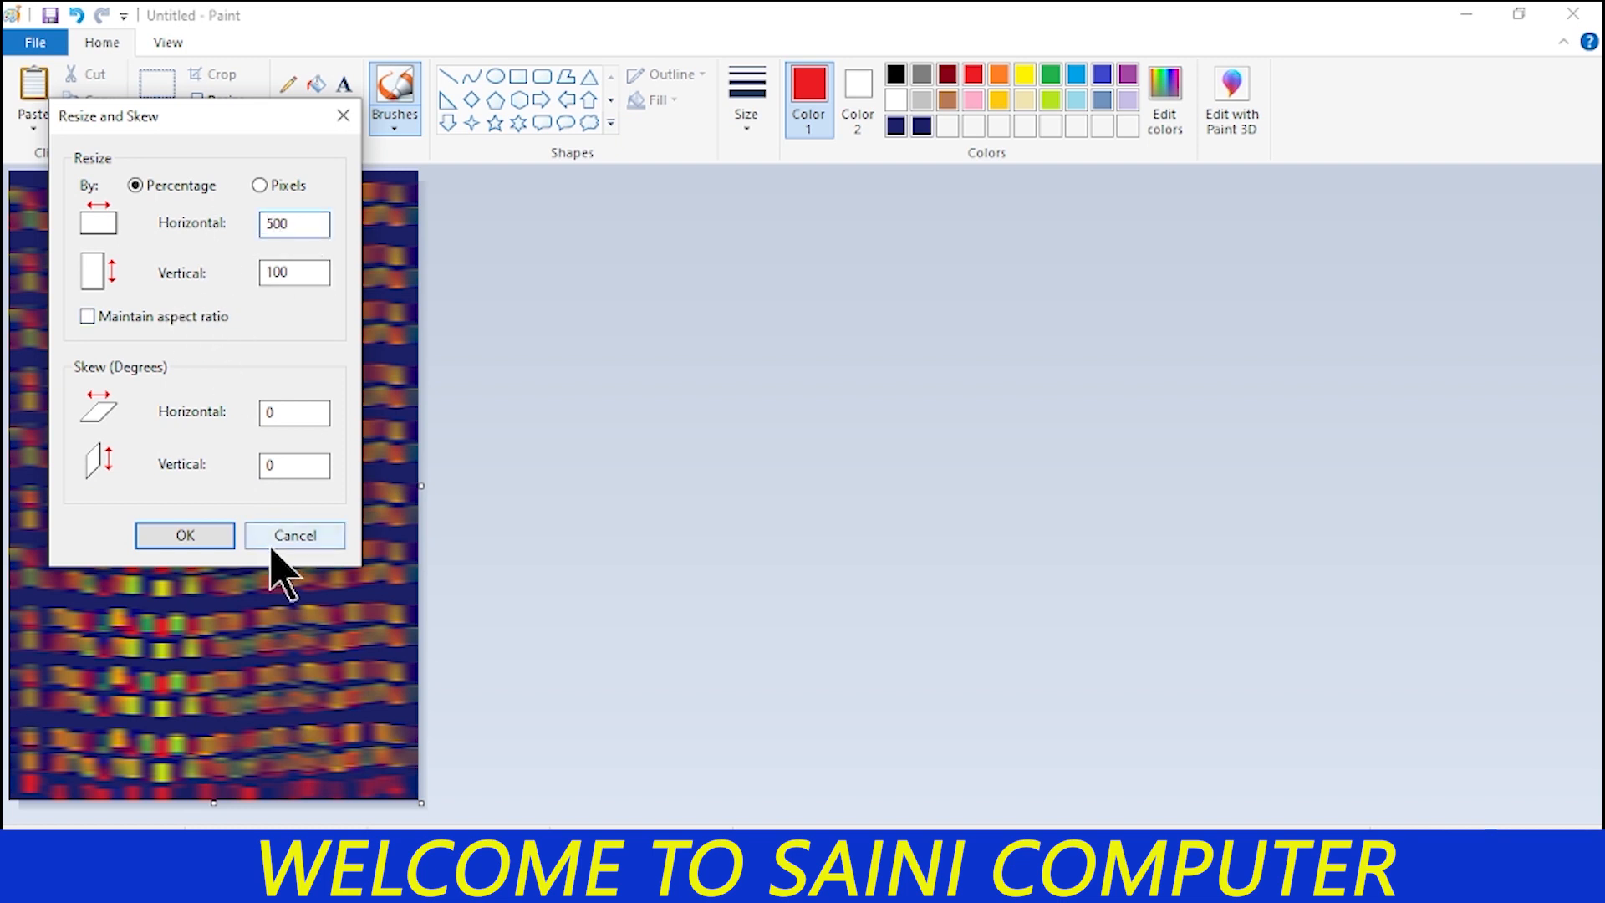
pyautogui.click(205, 538)
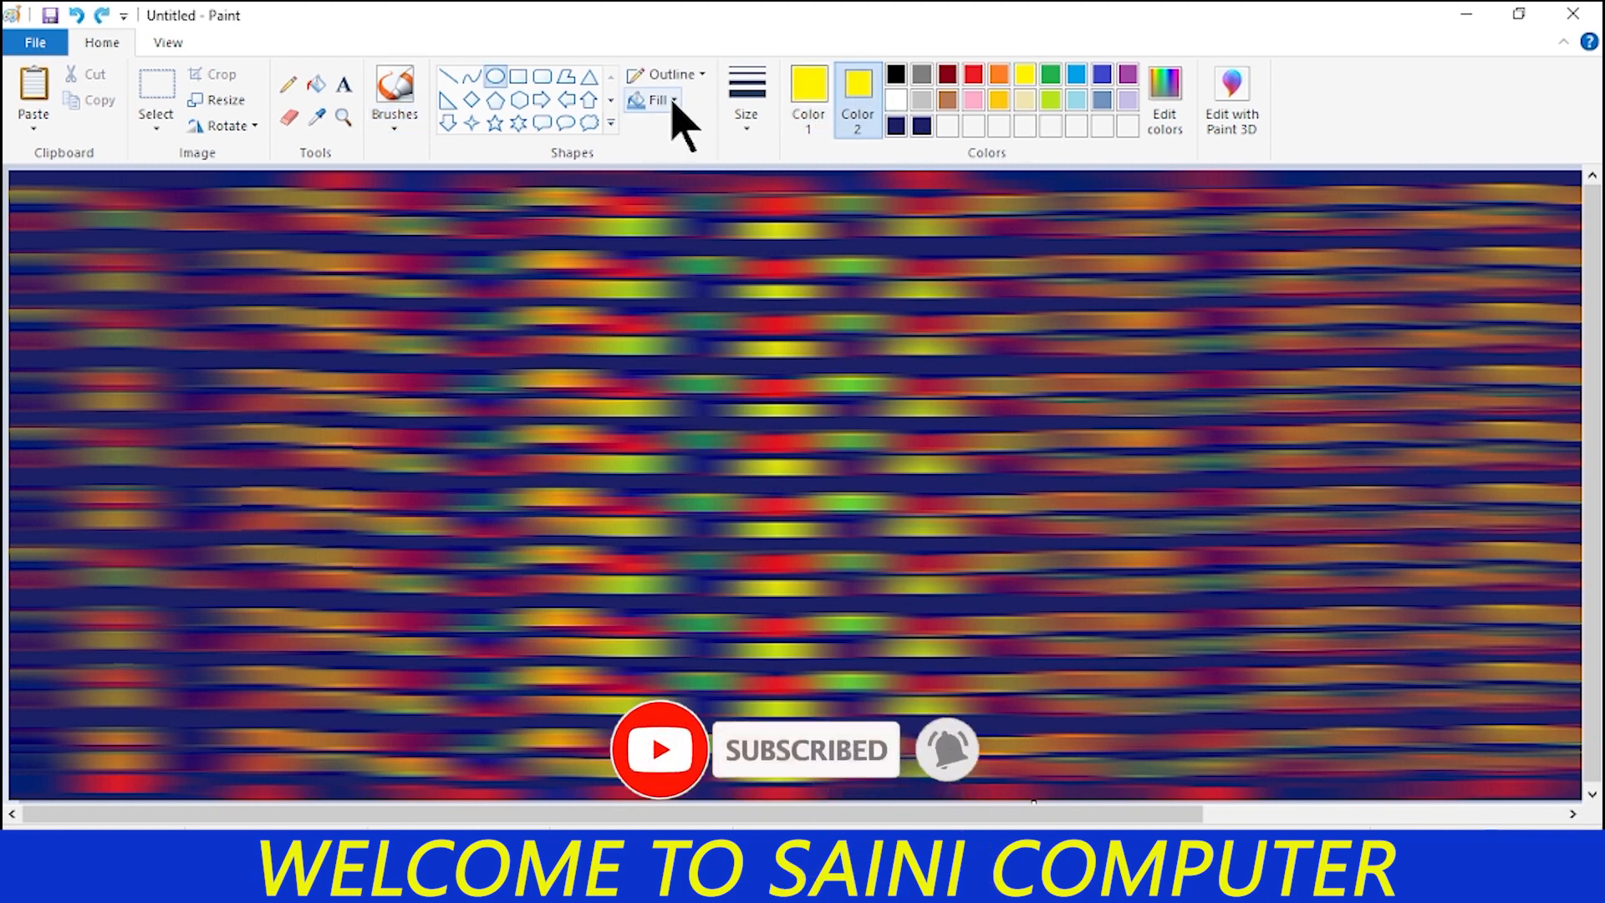
# Draw a cluster of three solid yellow upright ovals in the left part of the picture.
pyautogui.moveTo(198, 441); pyautogui.dragTo(301, 583)
pyautogui.moveTo(265, 532); pyautogui.dragTo(164, 533)
pyautogui.moveTo(253, 430); pyautogui.dragTo(340, 567)
pyautogui.moveTo(306, 512); pyautogui.dragTo(402, 616)
pyautogui.moveTo(358, 566); pyautogui.dragTo(313, 569)
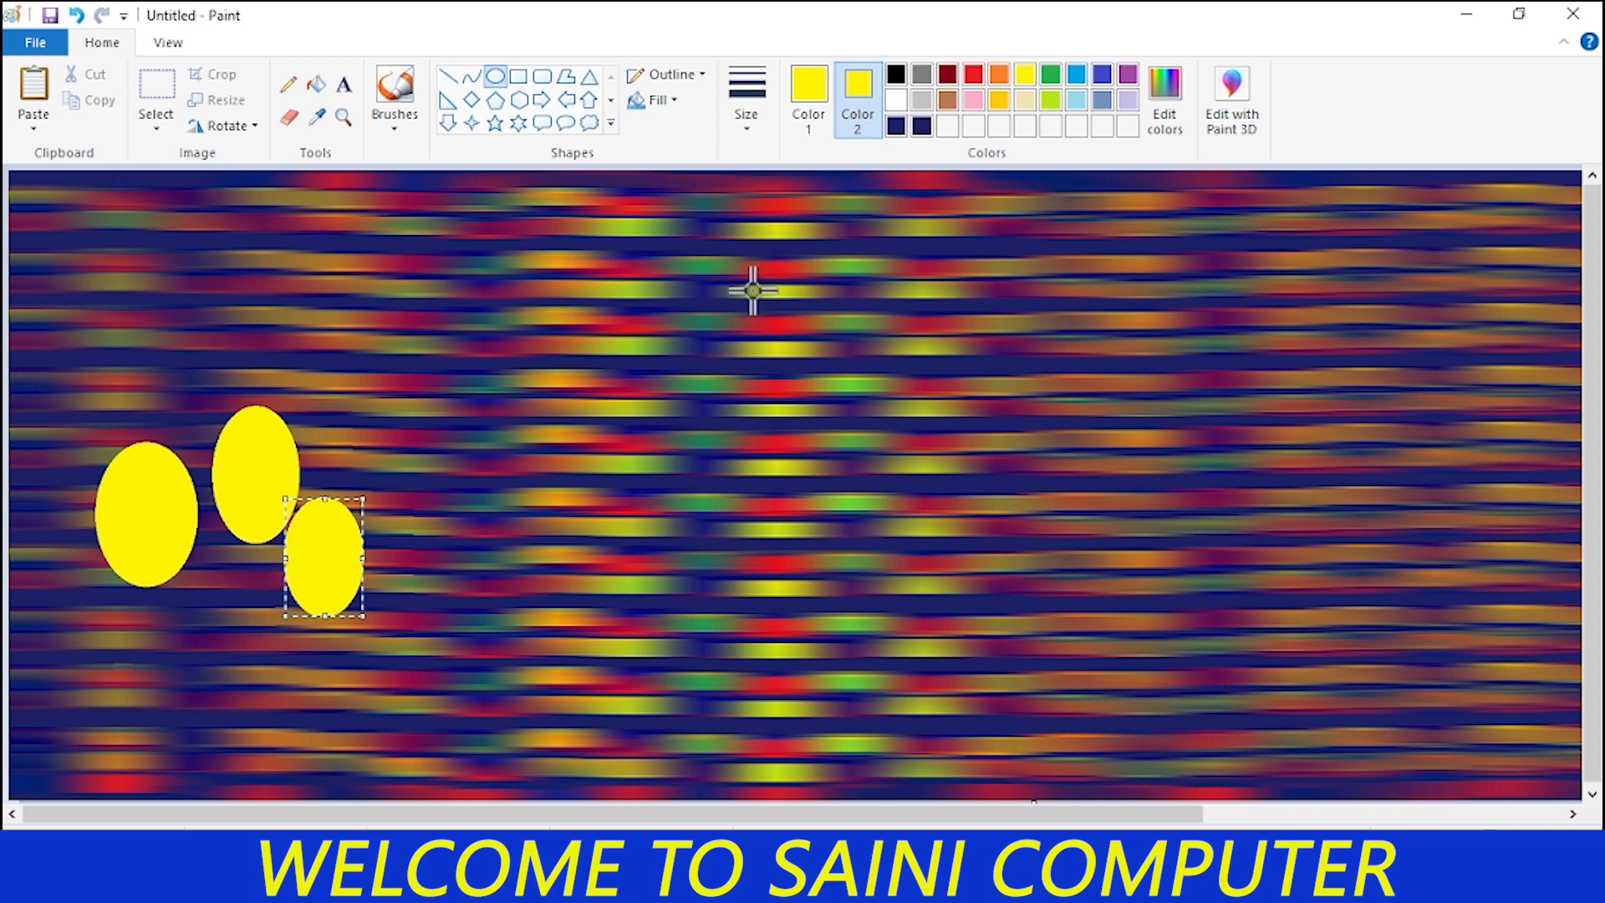
pyautogui.click(997, 77)
pyautogui.click(617, 286)
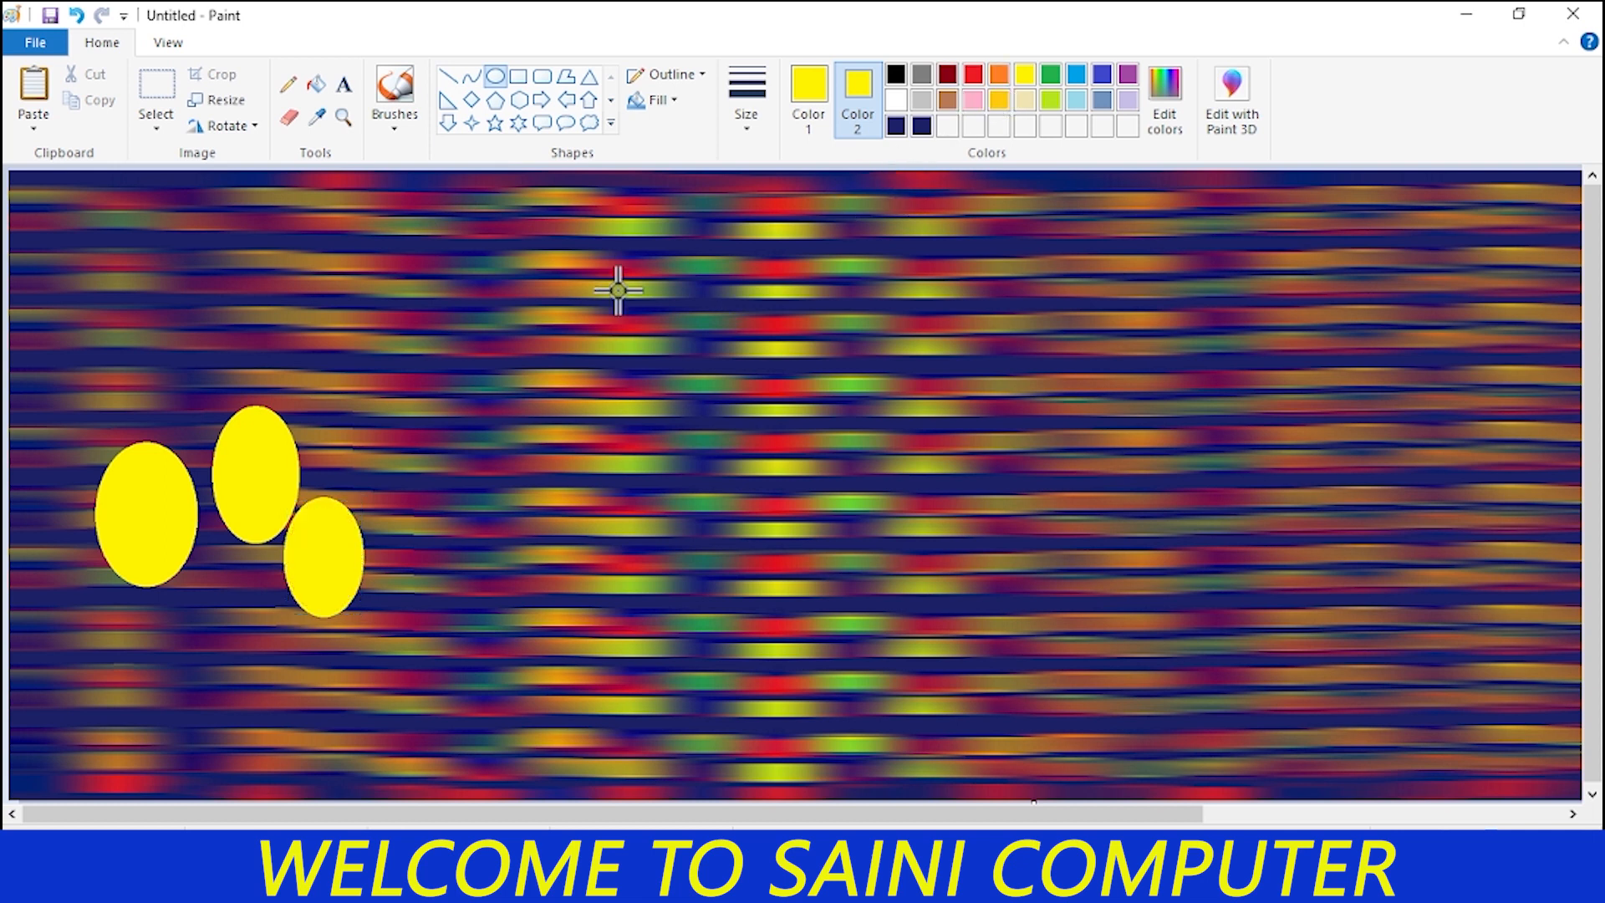
# Set both the outline and fill colors to red and draw three solid upright ovals in the right part of the picture.
pyautogui.click(810, 108)
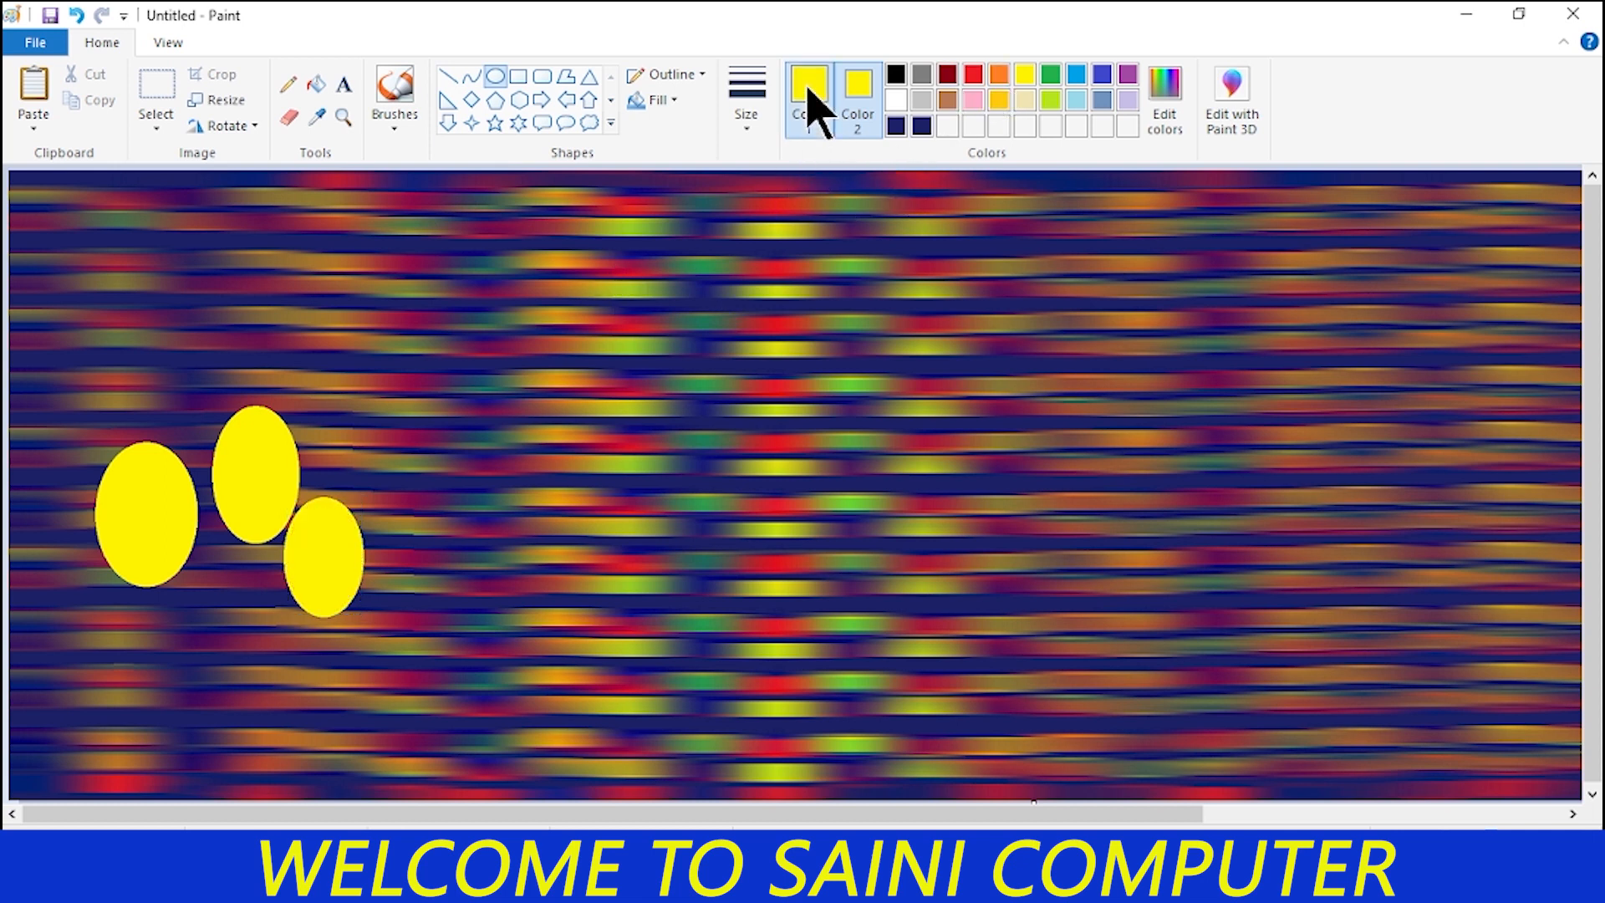
pyautogui.click(972, 76)
pyautogui.click(862, 96)
pyautogui.click(974, 75)
pyautogui.moveTo(1239, 518)
pyautogui.mouseDown()
pyautogui.moveTo(1331, 644)
pyautogui.moveTo(1268, 555)
pyautogui.mouseUp()
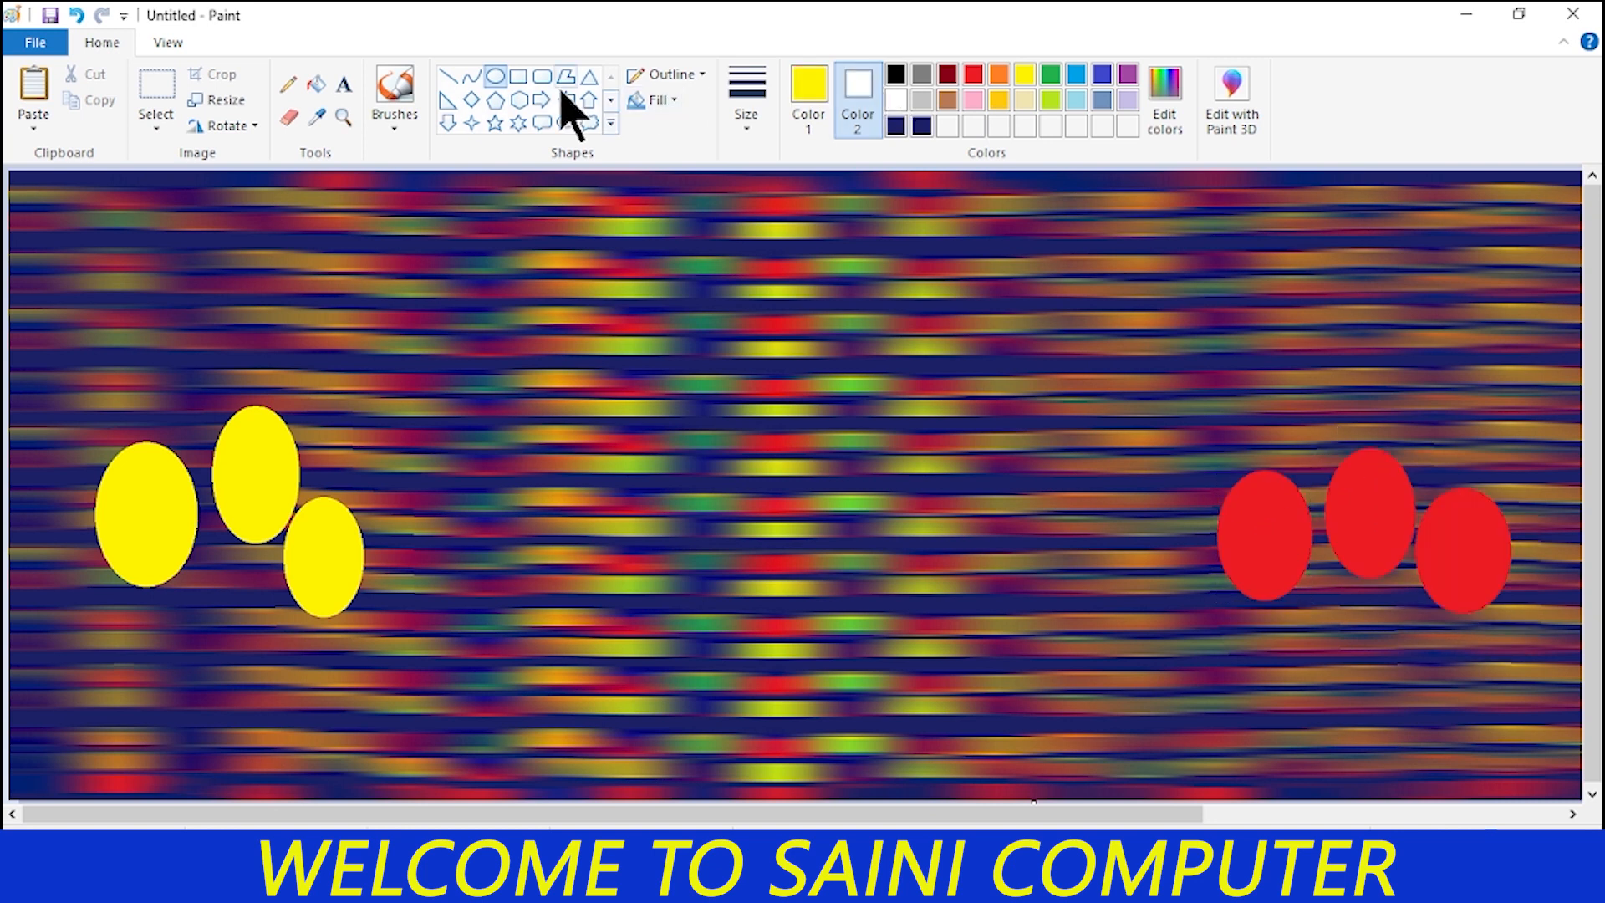
# Scatter fifteen five-point stars of varied sizes, with yellow outlines and white fill, across the upper part of the picture.
pyautogui.click(496, 124)
pyautogui.moveTo(336, 184); pyautogui.dragTo(399, 260)
pyautogui.moveTo(458, 204); pyautogui.dragTo(520, 281)
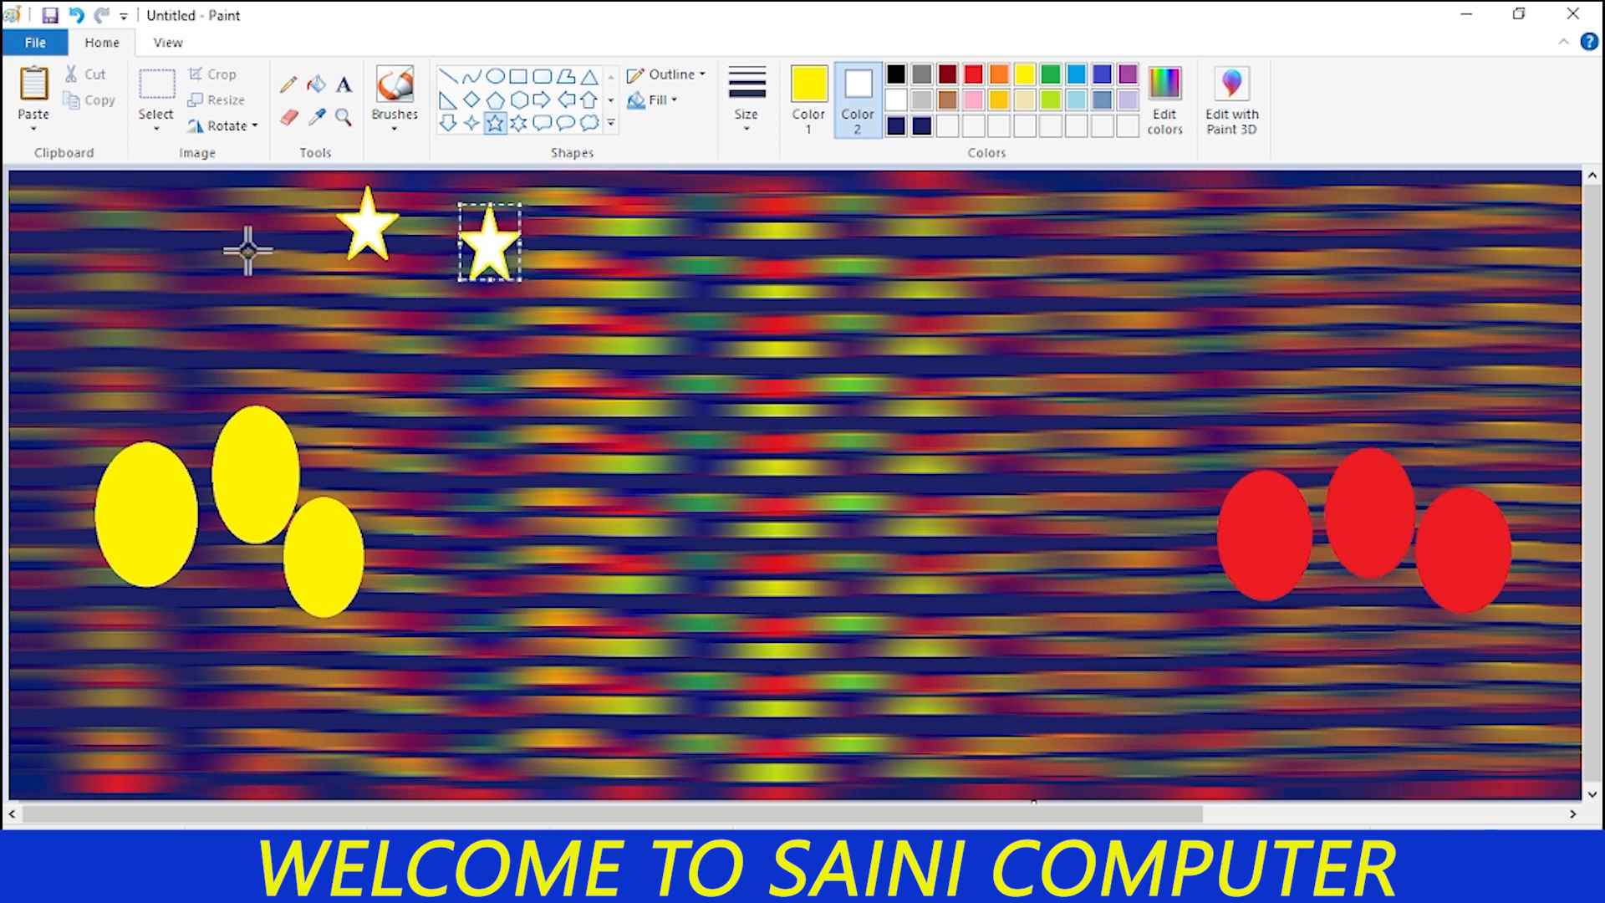
pyautogui.moveTo(204, 229); pyautogui.dragTo(270, 312)
pyautogui.moveTo(415, 292); pyautogui.dragTo(456, 349)
pyautogui.moveTo(518, 311); pyautogui.dragTo(557, 370)
pyautogui.moveTo(573, 254); pyautogui.dragTo(626, 324)
pyautogui.moveTo(655, 198); pyautogui.dragTo(713, 278)
pyautogui.moveTo(756, 232); pyautogui.dragTo(830, 331)
pyautogui.moveTo(871, 215); pyautogui.dragTo(917, 265)
pyautogui.moveTo(711, 333); pyautogui.dragTo(732, 362)
pyautogui.moveTo(602, 349); pyautogui.dragTo(663, 410)
pyautogui.moveTo(786, 375); pyautogui.dragTo(834, 432)
pyautogui.moveTo(866, 294); pyautogui.dragTo(924, 368)
pyautogui.moveTo(1000, 253); pyautogui.dragTo(1070, 306)
pyautogui.moveTo(1137, 244); pyautogui.dragTo(1201, 308)
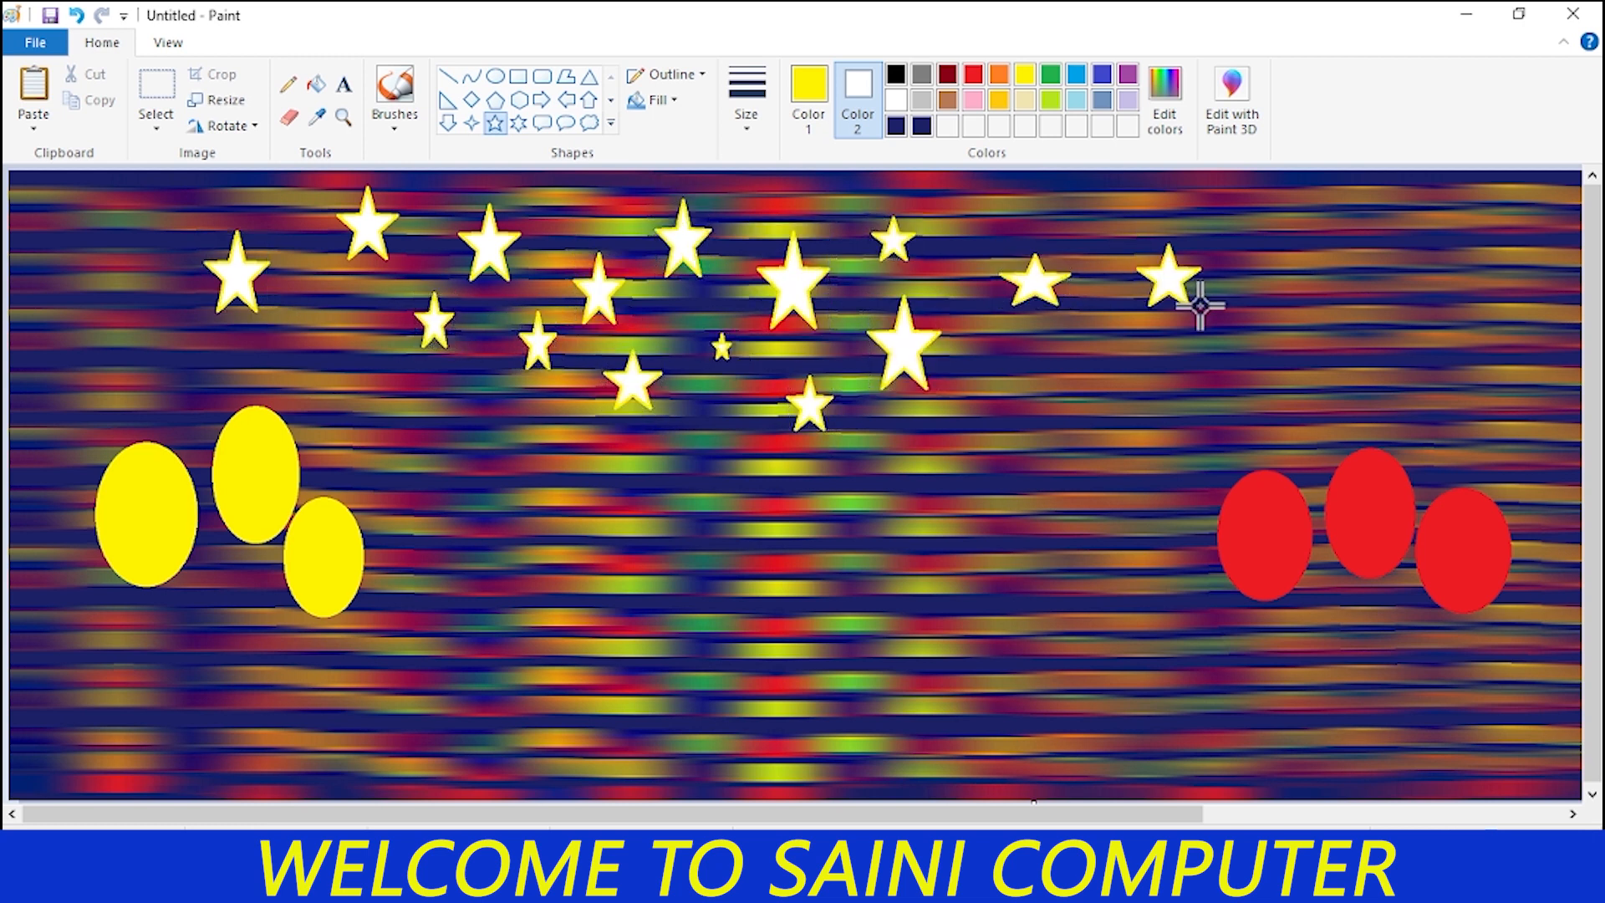
# Scatter thirteen more five-point stars of varied sizes, with yellow outlines and white fill, across the upper right part of the picture.
pyautogui.moveTo(1264, 226); pyautogui.dragTo(1311, 288)
pyautogui.moveTo(1209, 341); pyautogui.dragTo(1241, 386)
pyautogui.moveTo(1090, 361); pyautogui.dragTo(1130, 416)
pyautogui.moveTo(1003, 326)
pyautogui.mouseDown()
pyautogui.moveTo(1036, 391)
pyautogui.moveTo(991, 461)
pyautogui.mouseUp()
pyautogui.moveTo(1028, 435); pyautogui.dragTo(1069, 488)
pyautogui.moveTo(1074, 202); pyautogui.dragTo(1122, 266)
pyautogui.moveTo(1182, 196); pyautogui.dragTo(1228, 253)
pyautogui.moveTo(1301, 328); pyautogui.dragTo(1354, 398)
pyautogui.moveTo(1350, 254); pyautogui.dragTo(1410, 324)
pyautogui.moveTo(1431, 201); pyautogui.dragTo(1488, 267)
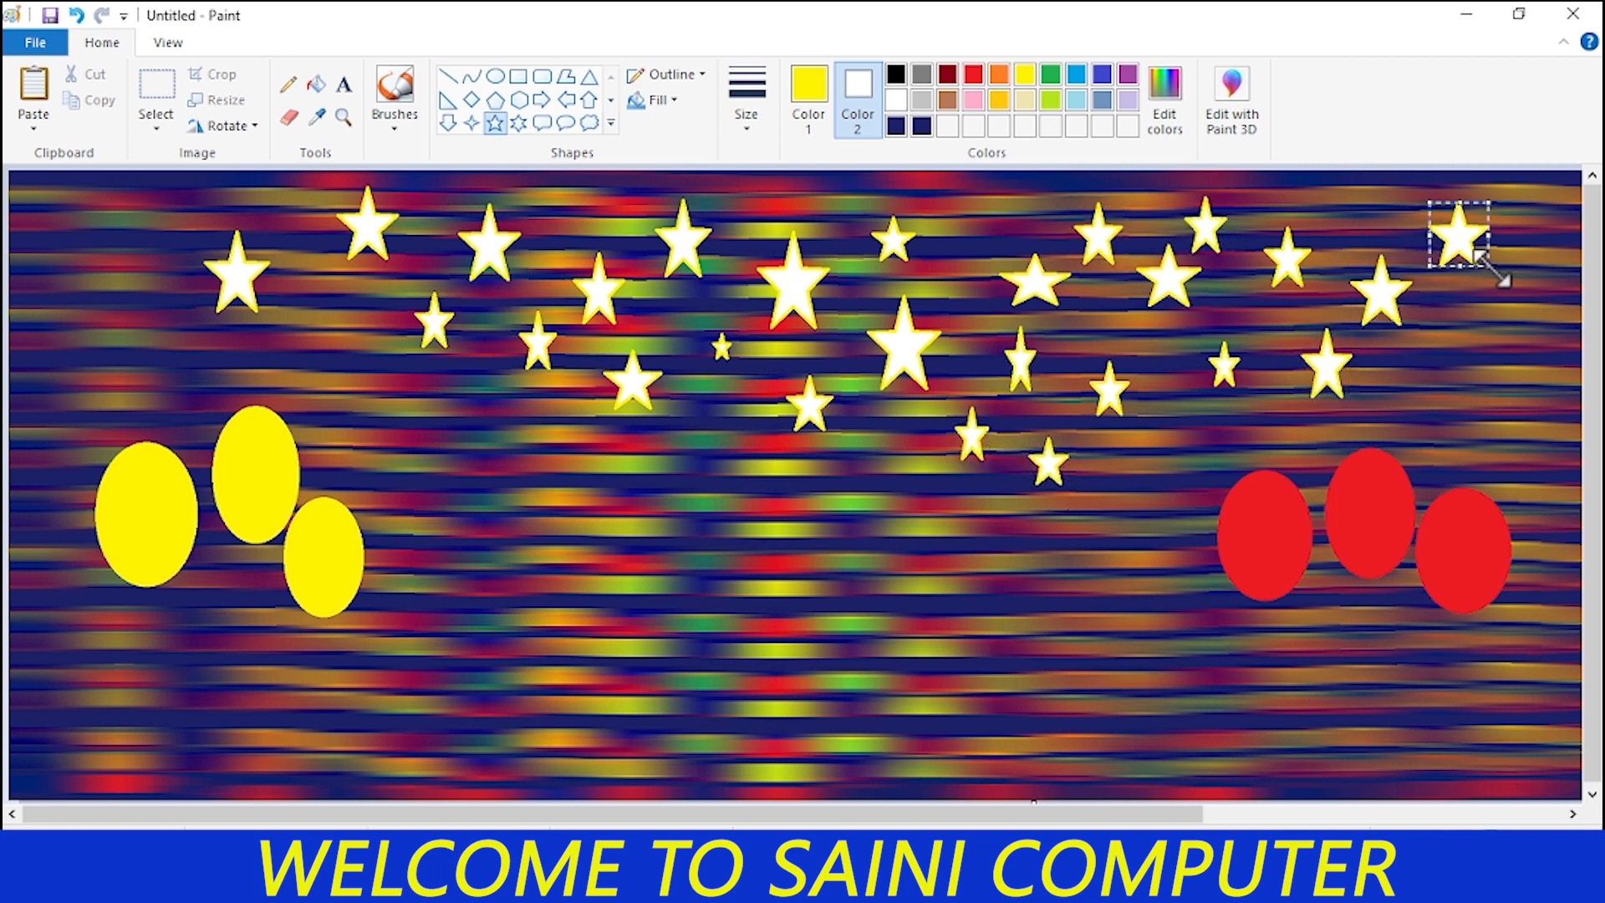
pyautogui.moveTo(1470, 339); pyautogui.dragTo(1517, 401)
pyautogui.moveTo(1388, 389); pyautogui.dragTo(1432, 444)
pyautogui.moveTo(1520, 239); pyautogui.dragTo(1570, 309)
# Add seven white-filled, yellow-outlined five-point stars in the upper left part of the picture.
pyautogui.moveTo(57, 227); pyautogui.dragTo(130, 297)
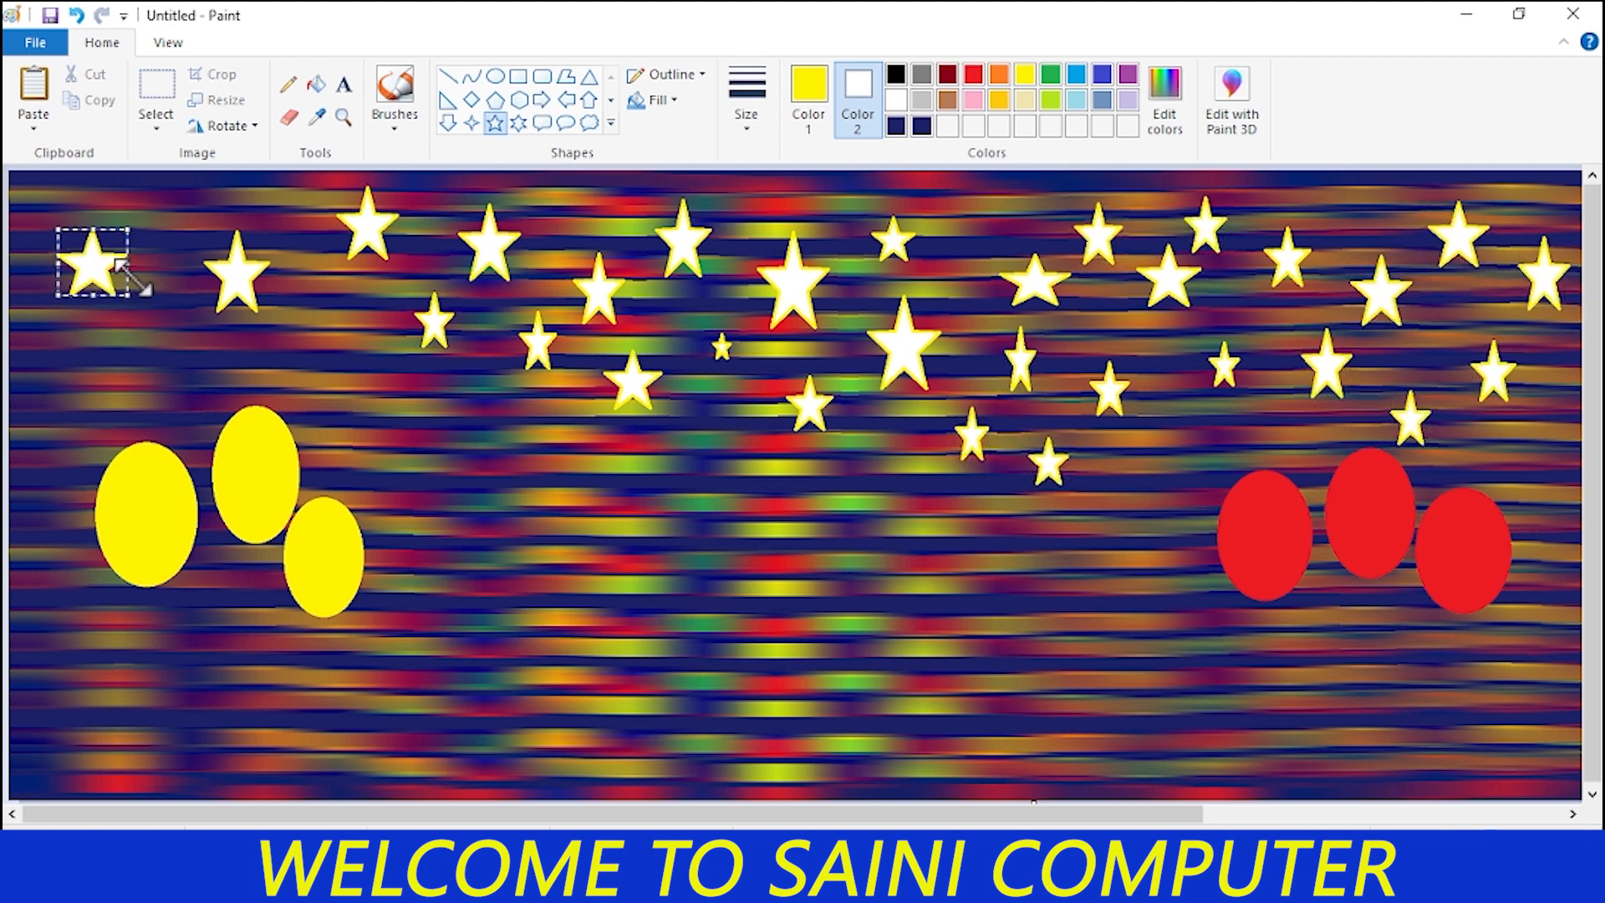
pyautogui.moveTo(155, 188); pyautogui.dragTo(204, 250)
pyautogui.moveTo(142, 302); pyautogui.dragTo(214, 373)
pyautogui.moveTo(301, 324); pyautogui.dragTo(357, 387)
pyautogui.moveTo(276, 253); pyautogui.dragTo(321, 189)
pyautogui.moveTo(106, 407)
pyautogui.mouseDown()
pyautogui.moveTo(33, 335)
pyautogui.moveTo(45, 350)
pyautogui.mouseUp()
pyautogui.moveTo(430, 387); pyautogui.dragTo(478, 449)
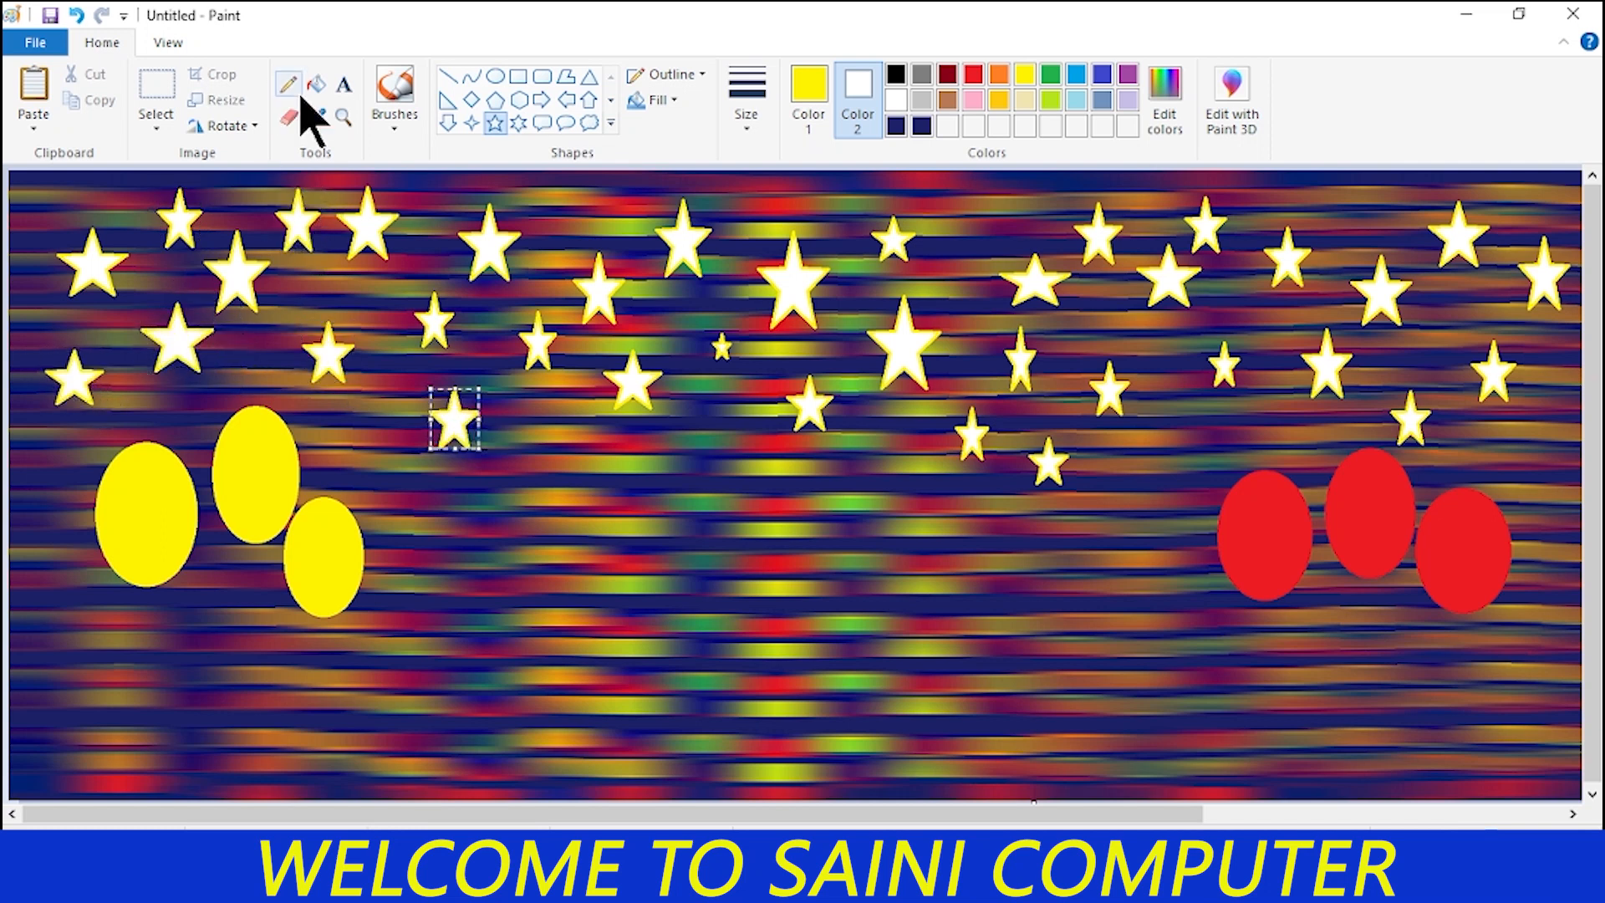
# Spray small yellow specks among the stars across the upper part of the picture with the Airbrush.
pyautogui.click(394, 125)
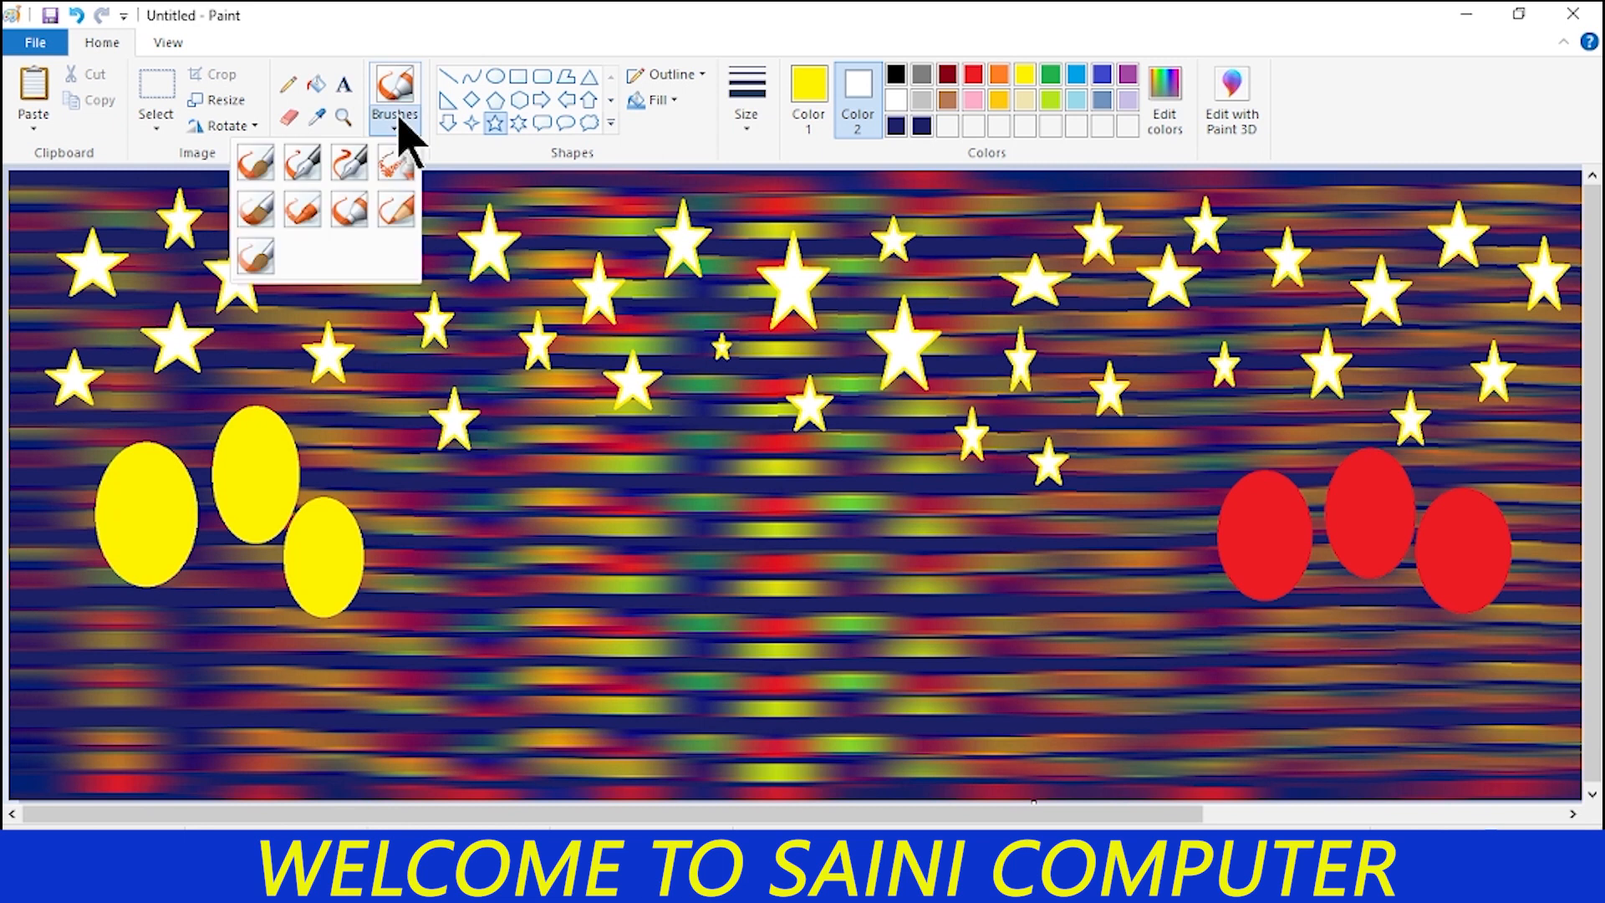
pyautogui.click(397, 163)
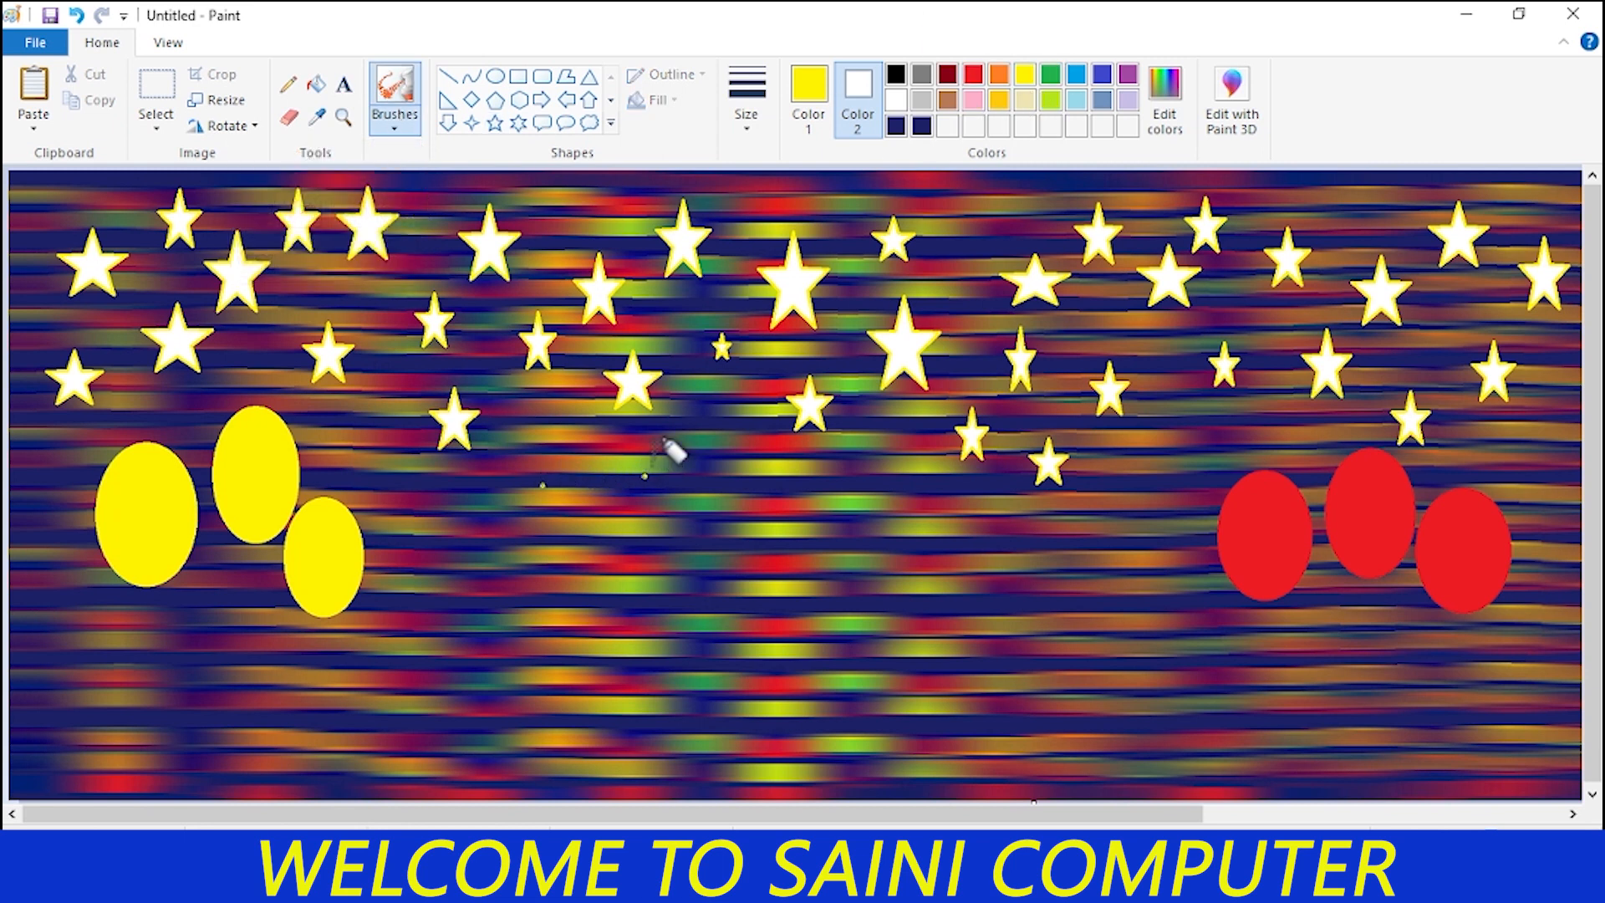
pyautogui.moveTo(782, 313)
pyautogui.mouseDown()
pyautogui.moveTo(892, 263)
pyautogui.moveTo(951, 251)
pyautogui.mouseUp()
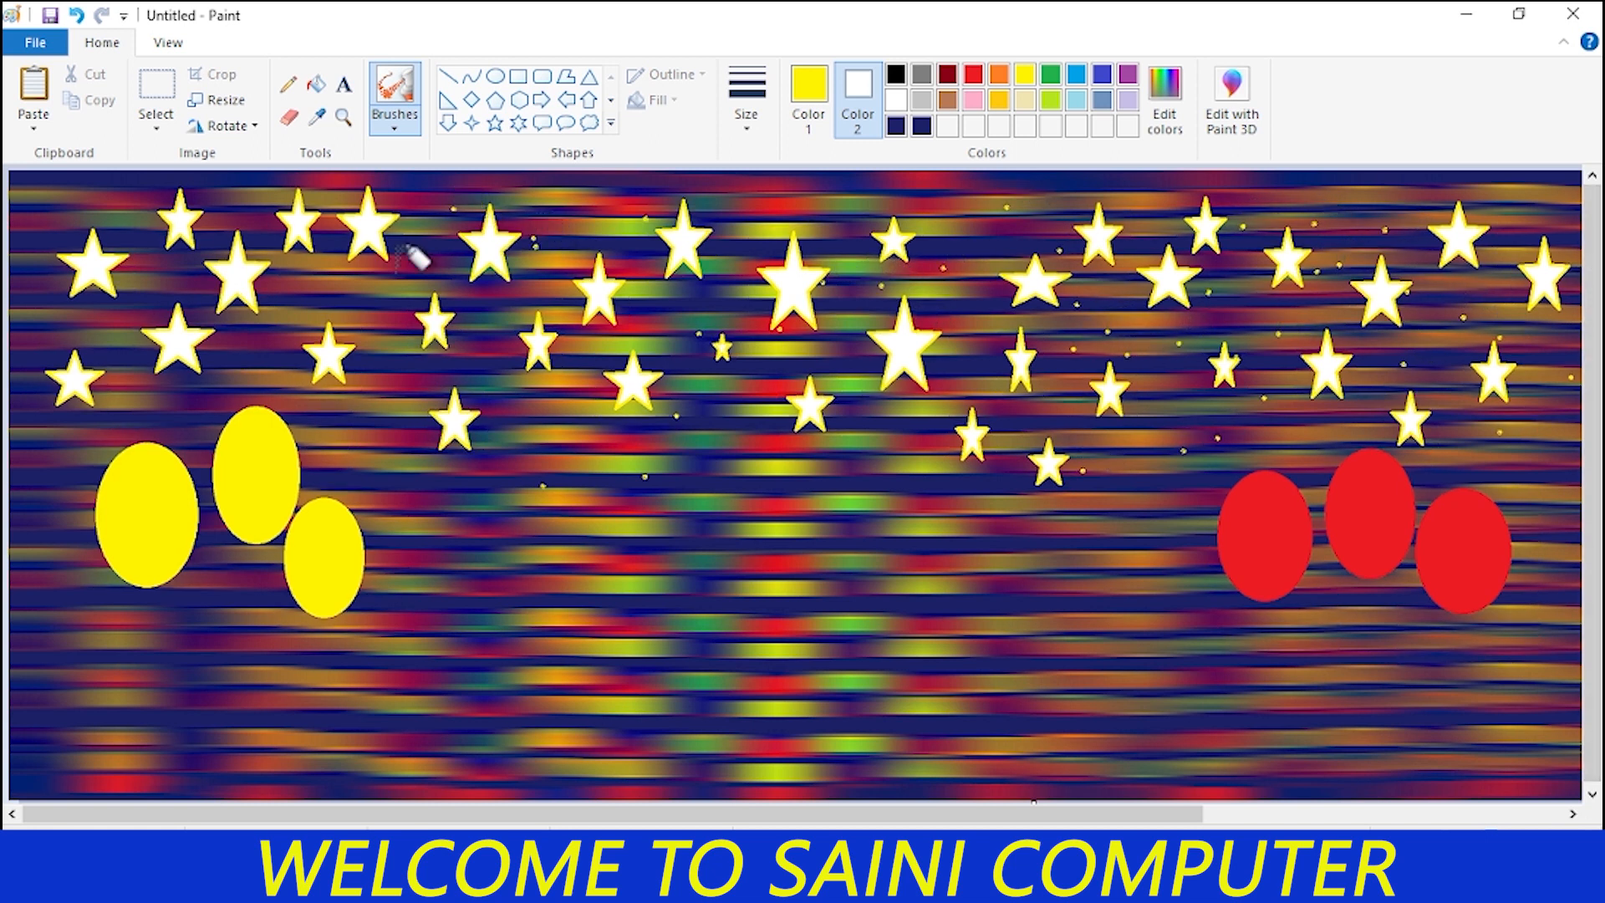
pyautogui.moveTo(38, 286); pyautogui.dragTo(227, 290)
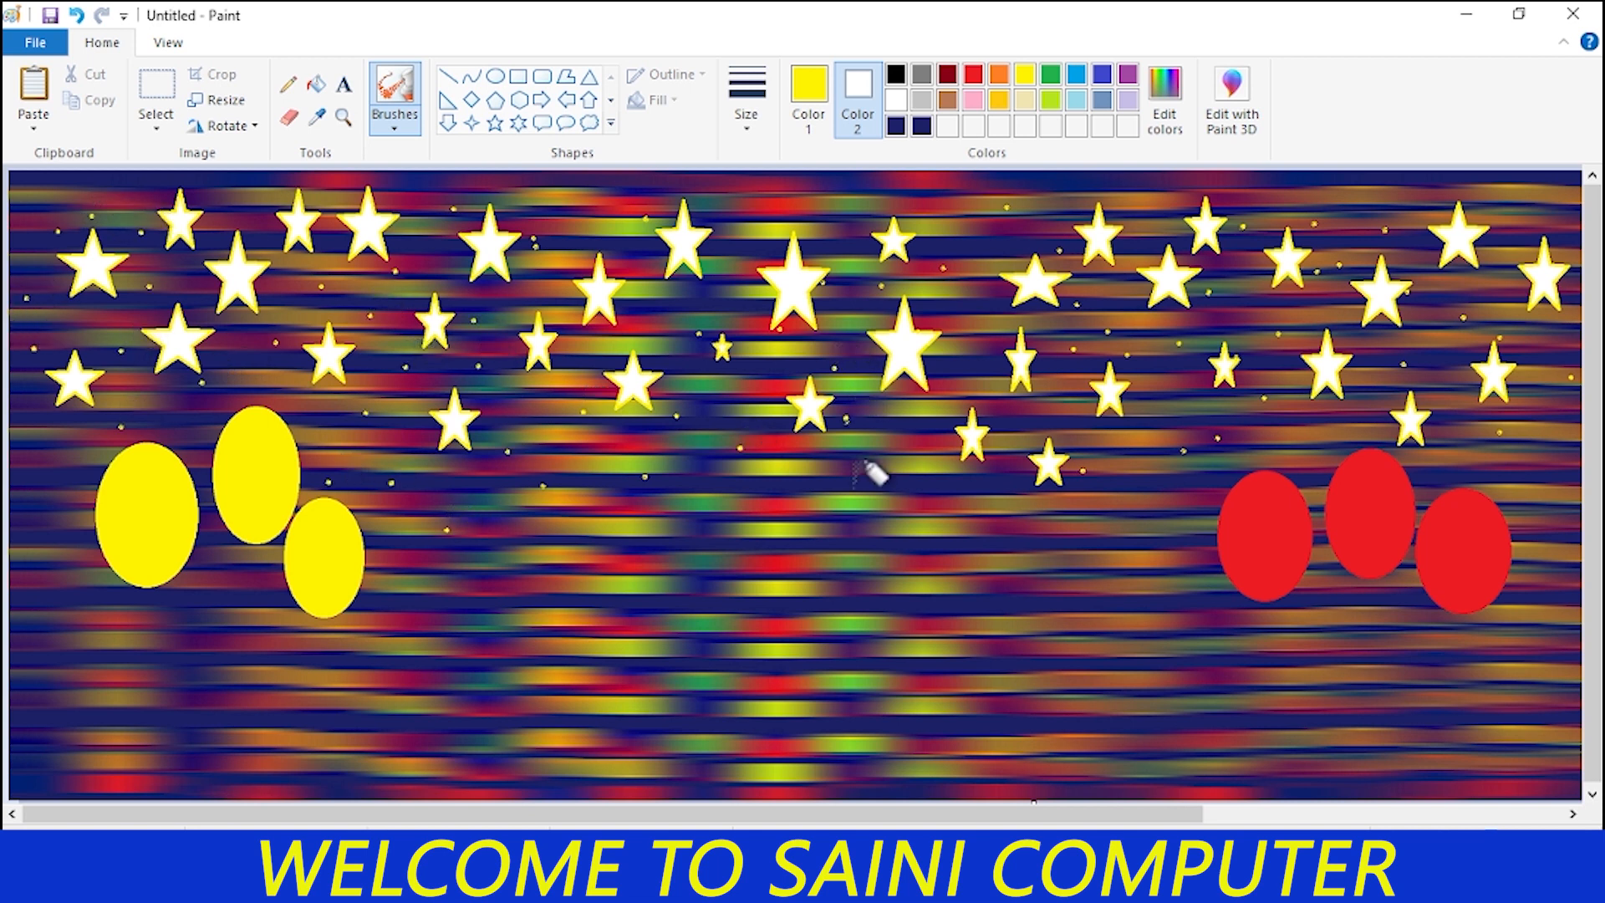
# Spray white specks among the stars with the Airbrush, from the middle of the picture to its right side.
pyautogui.click(896, 99)
pyautogui.moveTo(627, 226)
pyautogui.mouseDown()
pyautogui.moveTo(638, 324)
pyautogui.moveTo(556, 420)
pyautogui.moveTo(712, 398)
pyautogui.moveTo(890, 320)
pyautogui.moveTo(976, 314)
pyautogui.moveTo(1073, 217)
pyautogui.moveTo(1095, 385)
pyautogui.mouseUp()
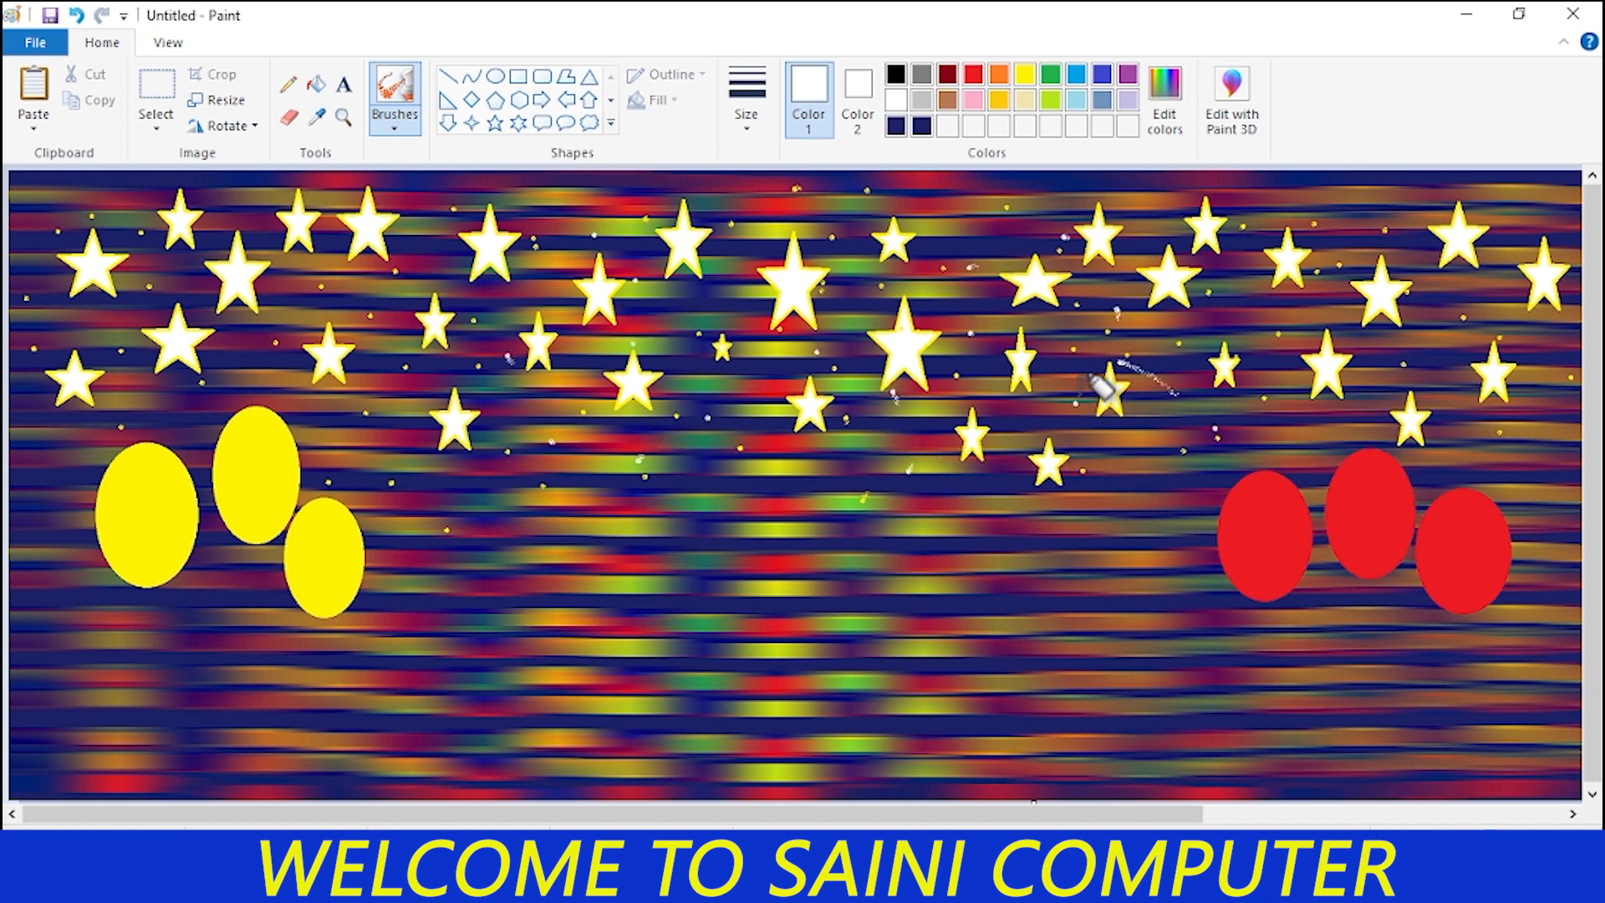
pyautogui.moveTo(1379, 211); pyautogui.dragTo(1532, 316)
pyautogui.moveTo(1421, 424); pyautogui.dragTo(1223, 465)
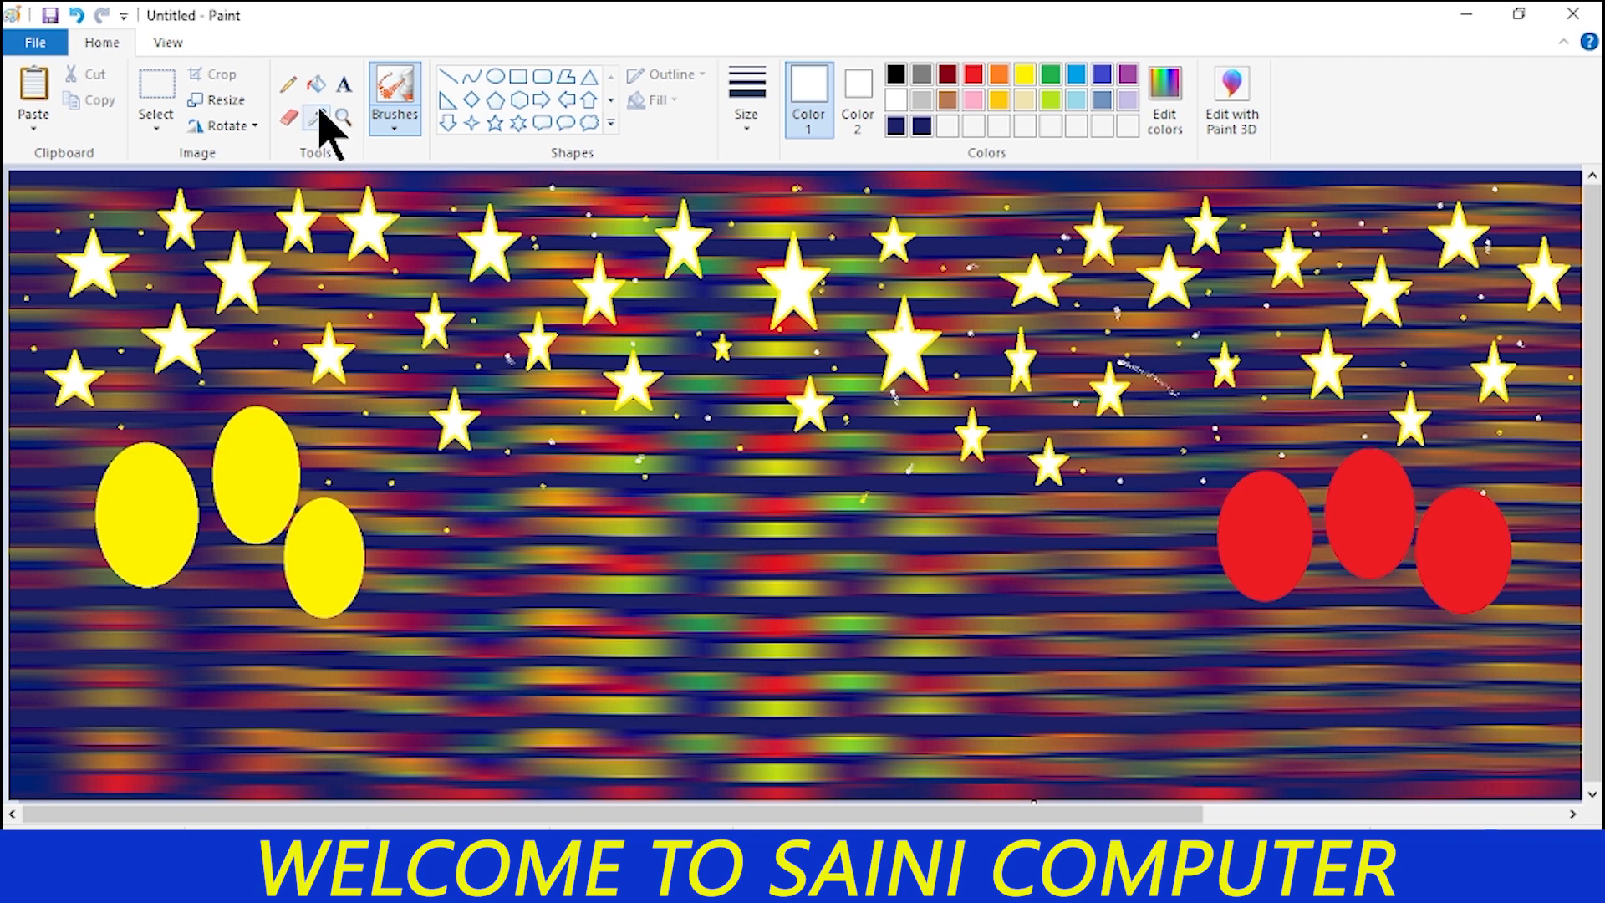
# Undo the thin line and draw wavy black strings with a thicker Pencil, joining the ovals of each cluster at one point below it.
pyautogui.click(287, 82)
pyautogui.click(896, 75)
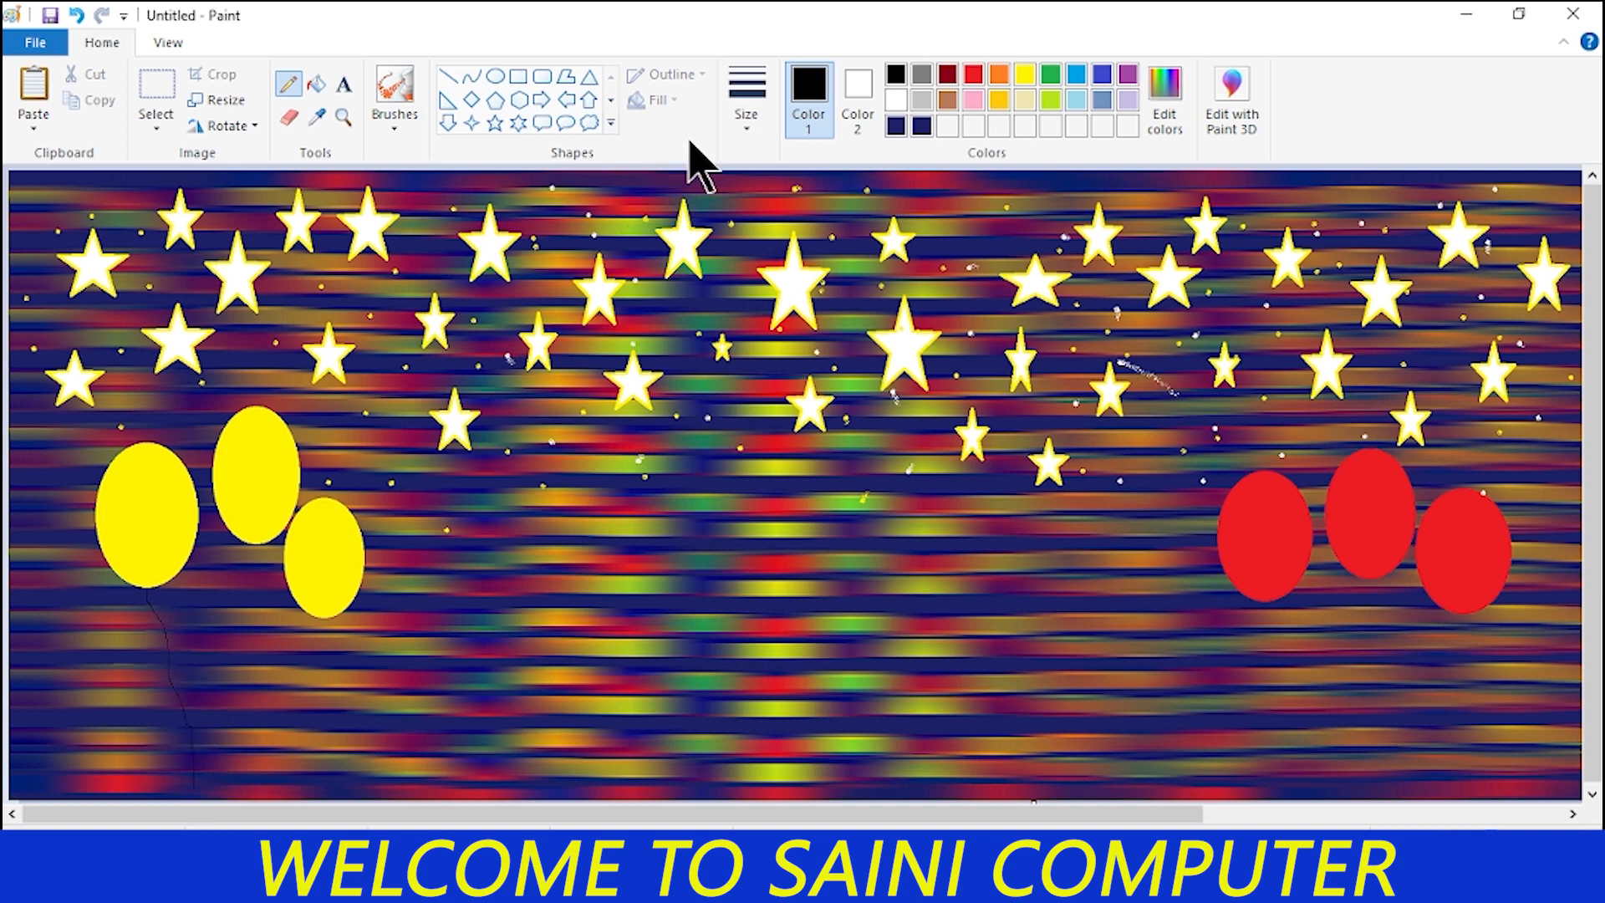
pyautogui.click(745, 118)
pyautogui.click(694, 306)
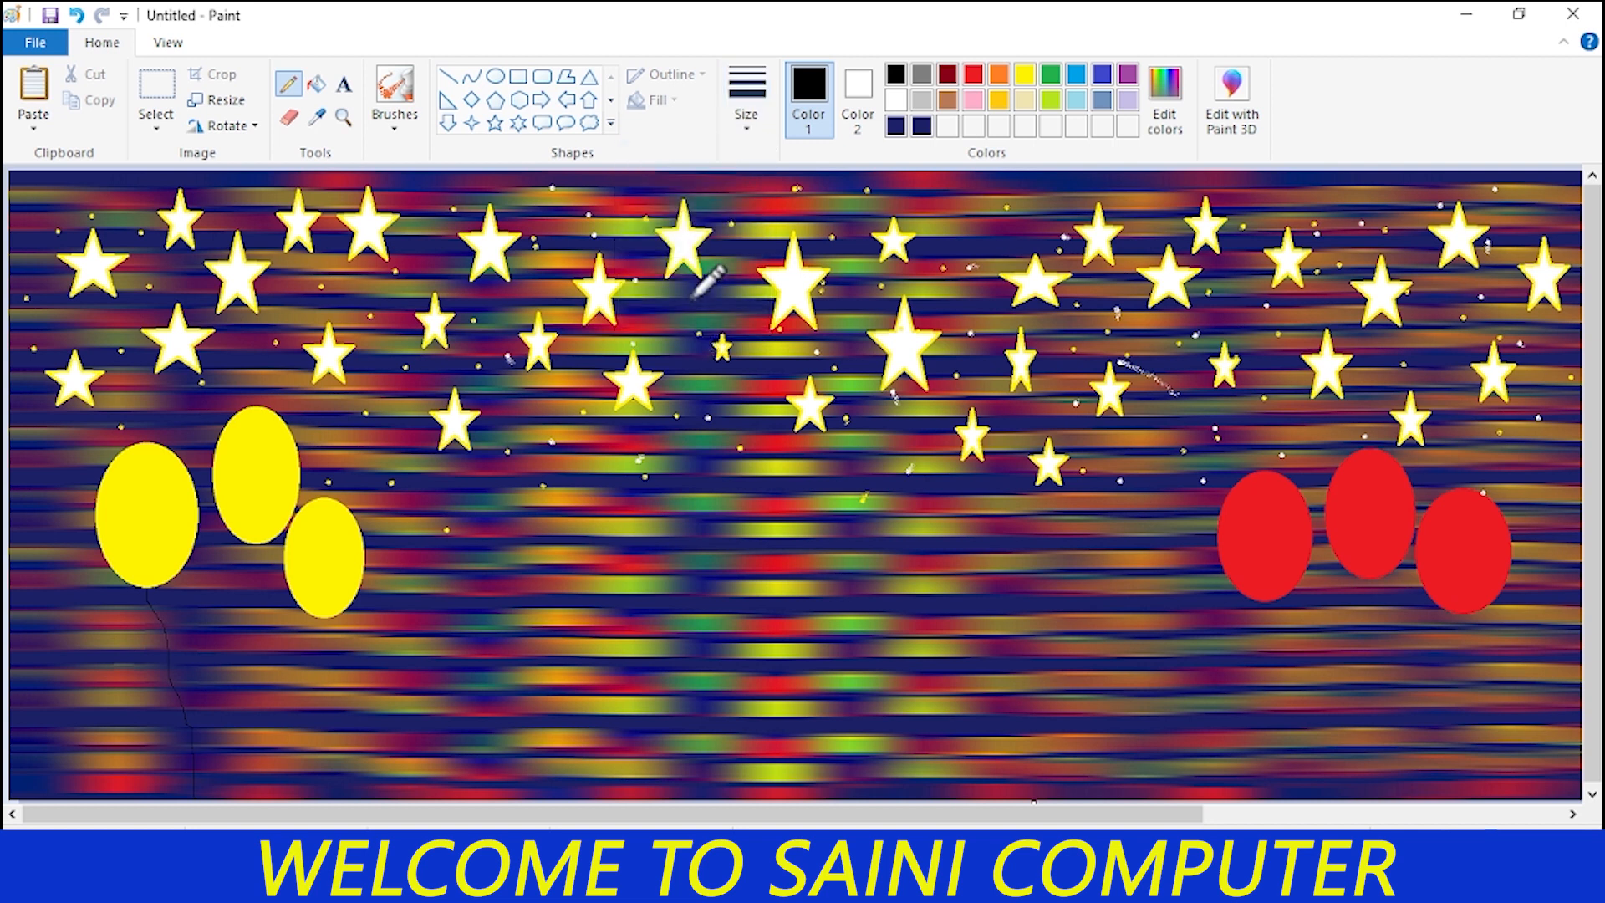
pyautogui.hotkey('ctrl', 'z')
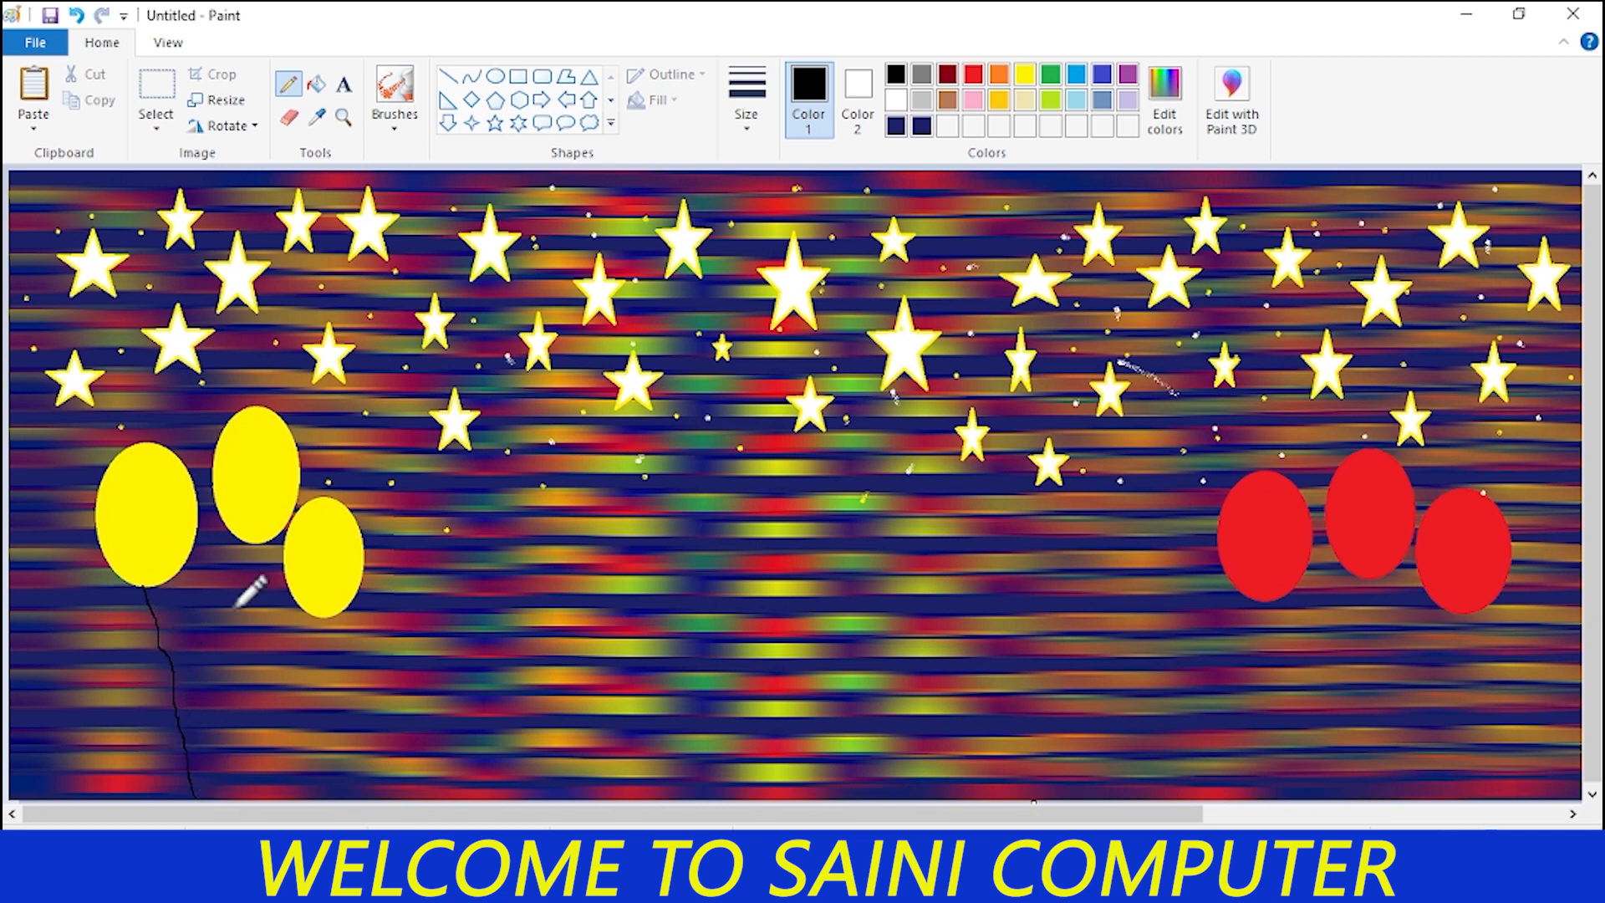
pyautogui.moveTo(320, 617)
pyautogui.mouseDown()
pyautogui.moveTo(266, 721)
pyautogui.moveTo(197, 798)
pyautogui.mouseUp()
pyautogui.moveTo(1367, 578); pyautogui.dragTo(1387, 803)
pyautogui.moveTo(1439, 676); pyautogui.dragTo(1393, 796)
pyautogui.moveTo(1268, 597); pyautogui.dragTo(1348, 751)
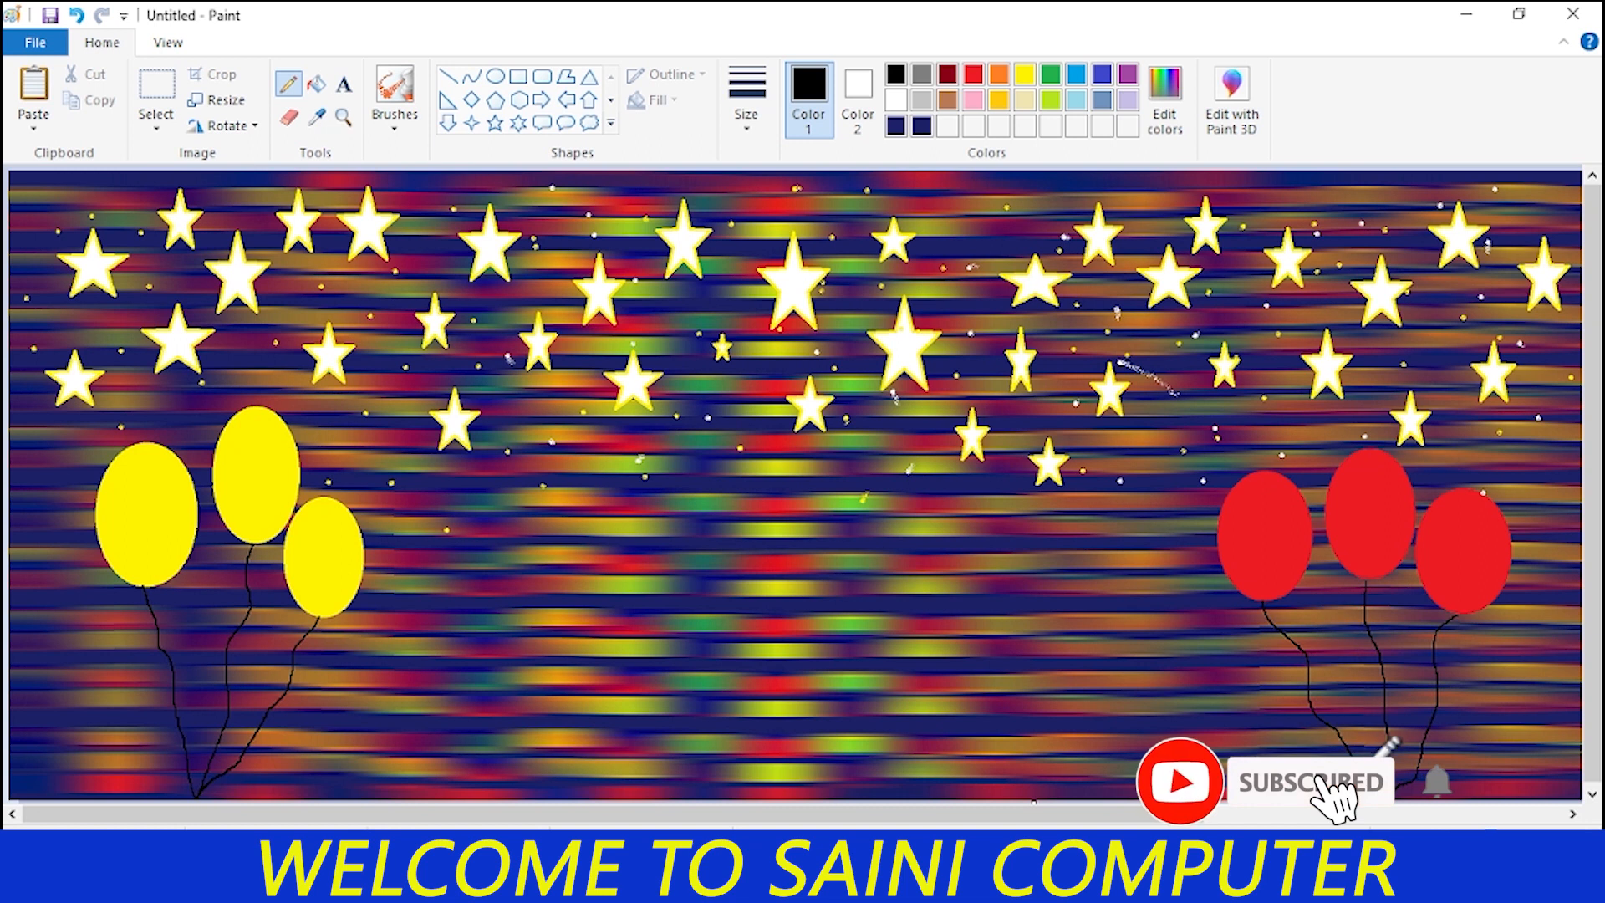
# Scatter twelve small five-point stars with red outlines and white fill among the yellow ones in the picture's left and middle upper parts.
pyautogui.click(495, 123)
pyautogui.moveTo(679, 296)
pyautogui.mouseDown()
pyautogui.moveTo(708, 334)
pyautogui.moveTo(721, 418)
pyautogui.moveTo(773, 465)
pyautogui.moveTo(747, 442)
pyautogui.mouseUp()
pyautogui.moveTo(943, 215); pyautogui.dragTo(983, 272)
pyautogui.moveTo(738, 190); pyautogui.dragTo(775, 238)
pyautogui.moveTo(832, 189); pyautogui.dragTo(862, 238)
pyautogui.moveTo(326, 270); pyautogui.dragTo(358, 316)
pyautogui.moveTo(338, 389); pyautogui.dragTo(382, 453)
pyautogui.moveTo(381, 320); pyautogui.dragTo(428, 385)
pyautogui.moveTo(200, 352); pyautogui.dragTo(245, 408)
pyautogui.moveTo(38, 199); pyautogui.dragTo(76, 248)
pyautogui.moveTo(31, 304); pyautogui.dragTo(71, 360)
pyautogui.moveTo(135, 254); pyautogui.dragTo(164, 310)
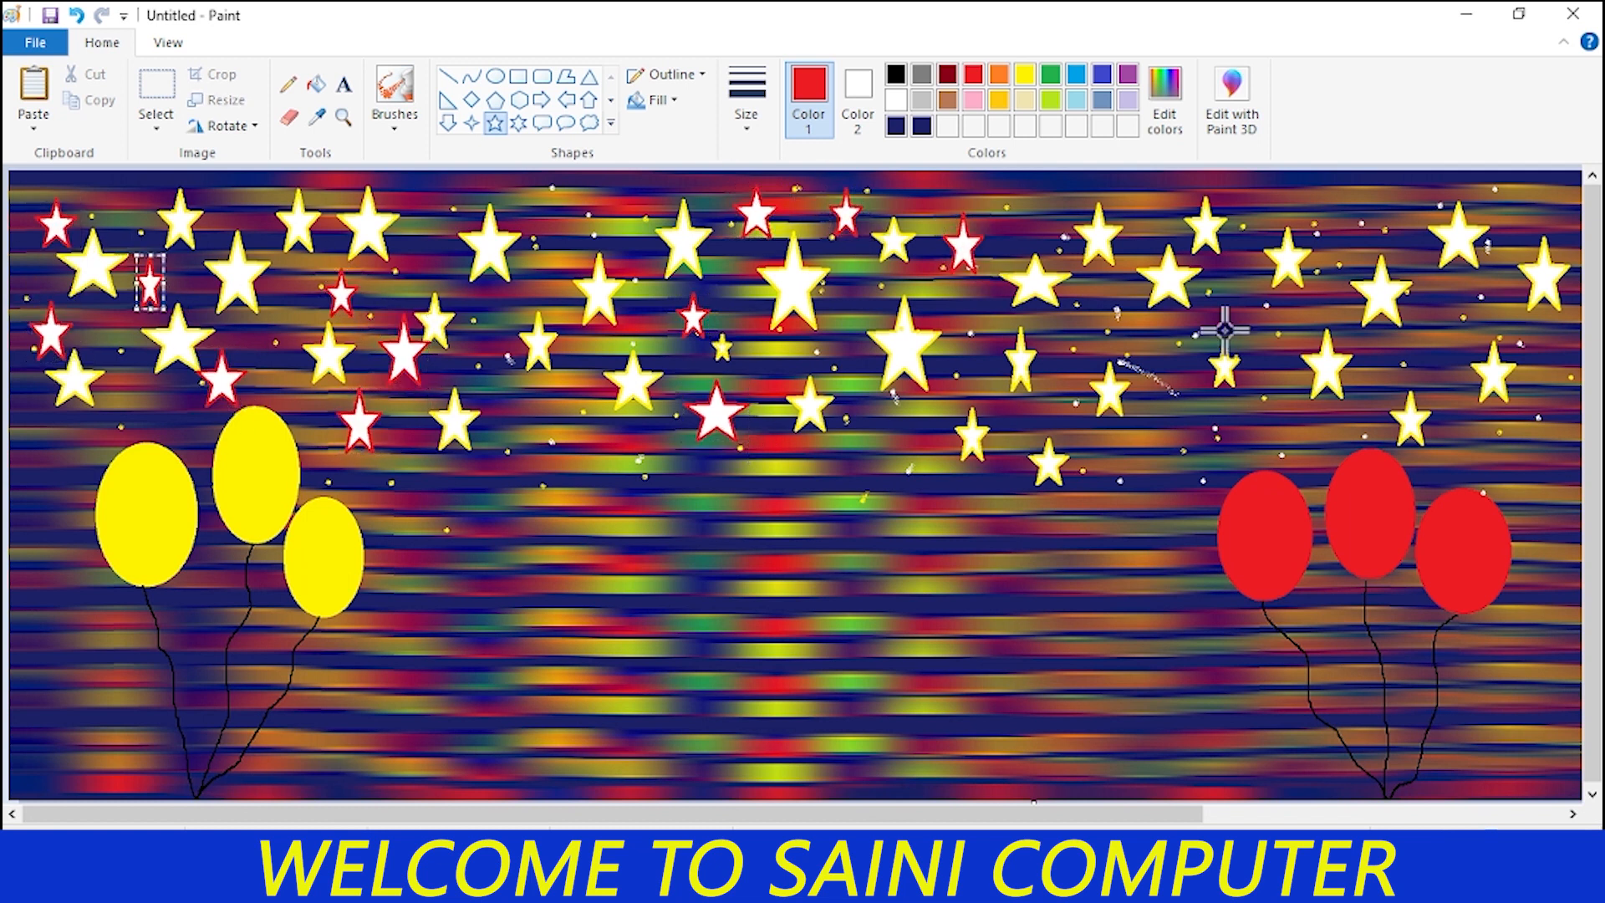
# Add twelve more red-outlined, white-filled five-point stars, mostly in the upper right part of the picture and a few left of centre.
pyautogui.moveTo(1224, 266); pyautogui.dragTo(1272, 337)
pyautogui.moveTo(1220, 410); pyautogui.dragTo(1258, 465)
pyautogui.moveTo(1122, 438); pyautogui.dragTo(1165, 508)
pyautogui.moveTo(1413, 309); pyautogui.dragTo(1511, 481)
pyautogui.moveTo(1532, 322); pyautogui.dragTo(1577, 381)
pyautogui.moveTo(1344, 180); pyautogui.dragTo(1388, 238)
pyautogui.moveTo(1102, 173); pyautogui.dragTo(1144, 230)
pyautogui.moveTo(1014, 184); pyautogui.dragTo(1058, 244)
pyautogui.moveTo(505, 378); pyautogui.dragTo(669, 502)
pyautogui.moveTo(559, 194); pyautogui.dragTo(610, 255)
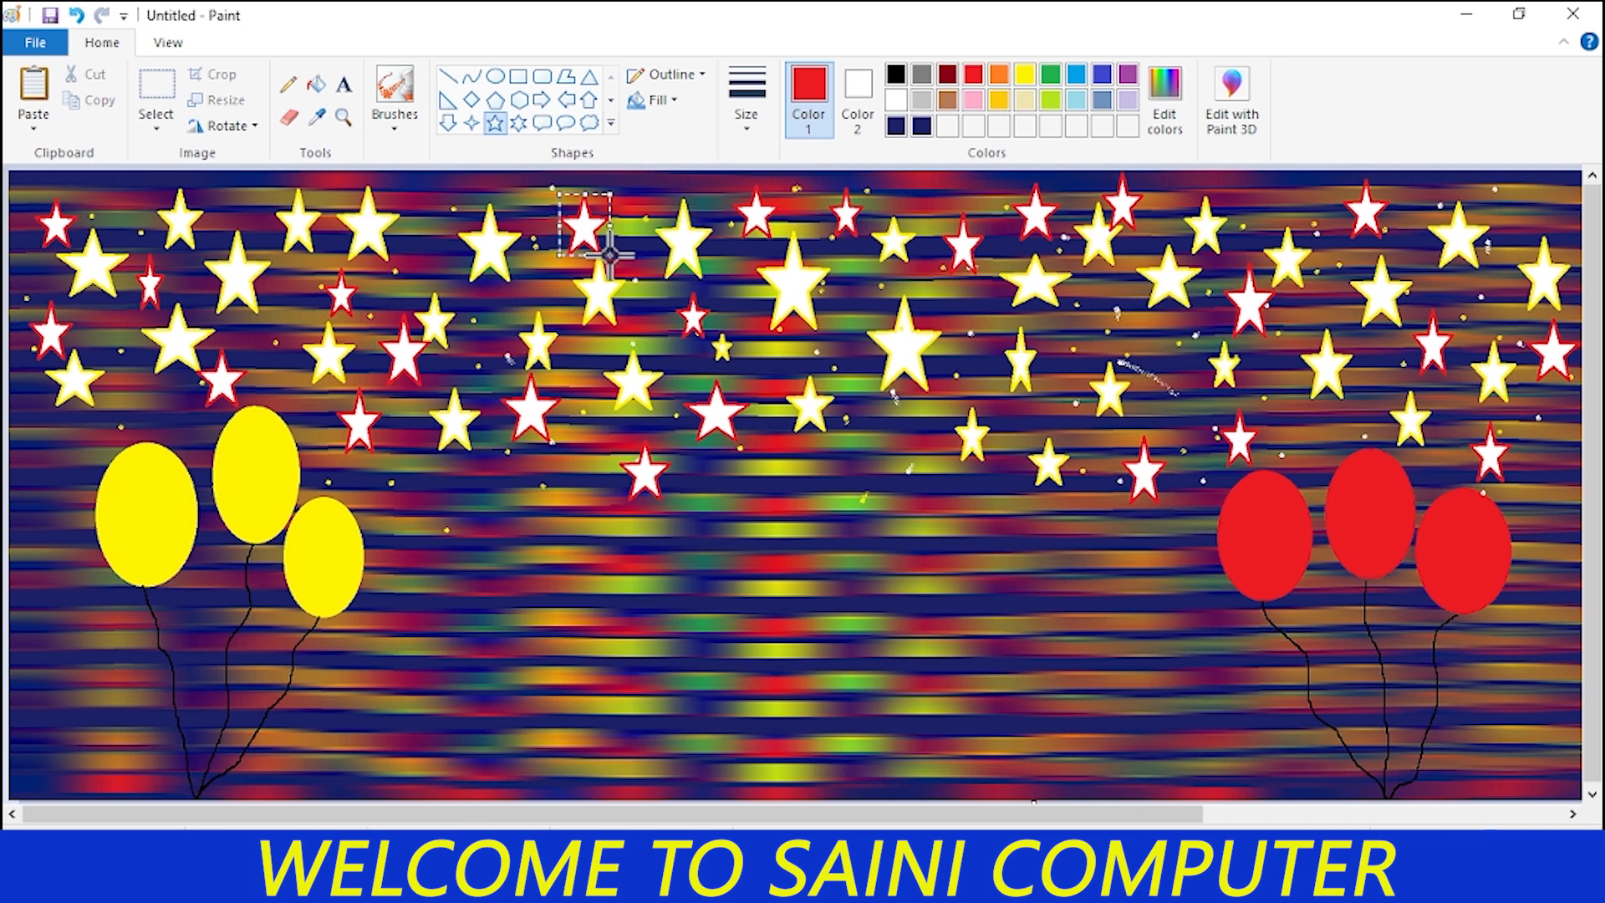
# Add the red transparent text "HAPPY NEW YEAR" in bold 72-point Arial Black below the stars, between the balloon clusters.
pyautogui.click(342, 85)
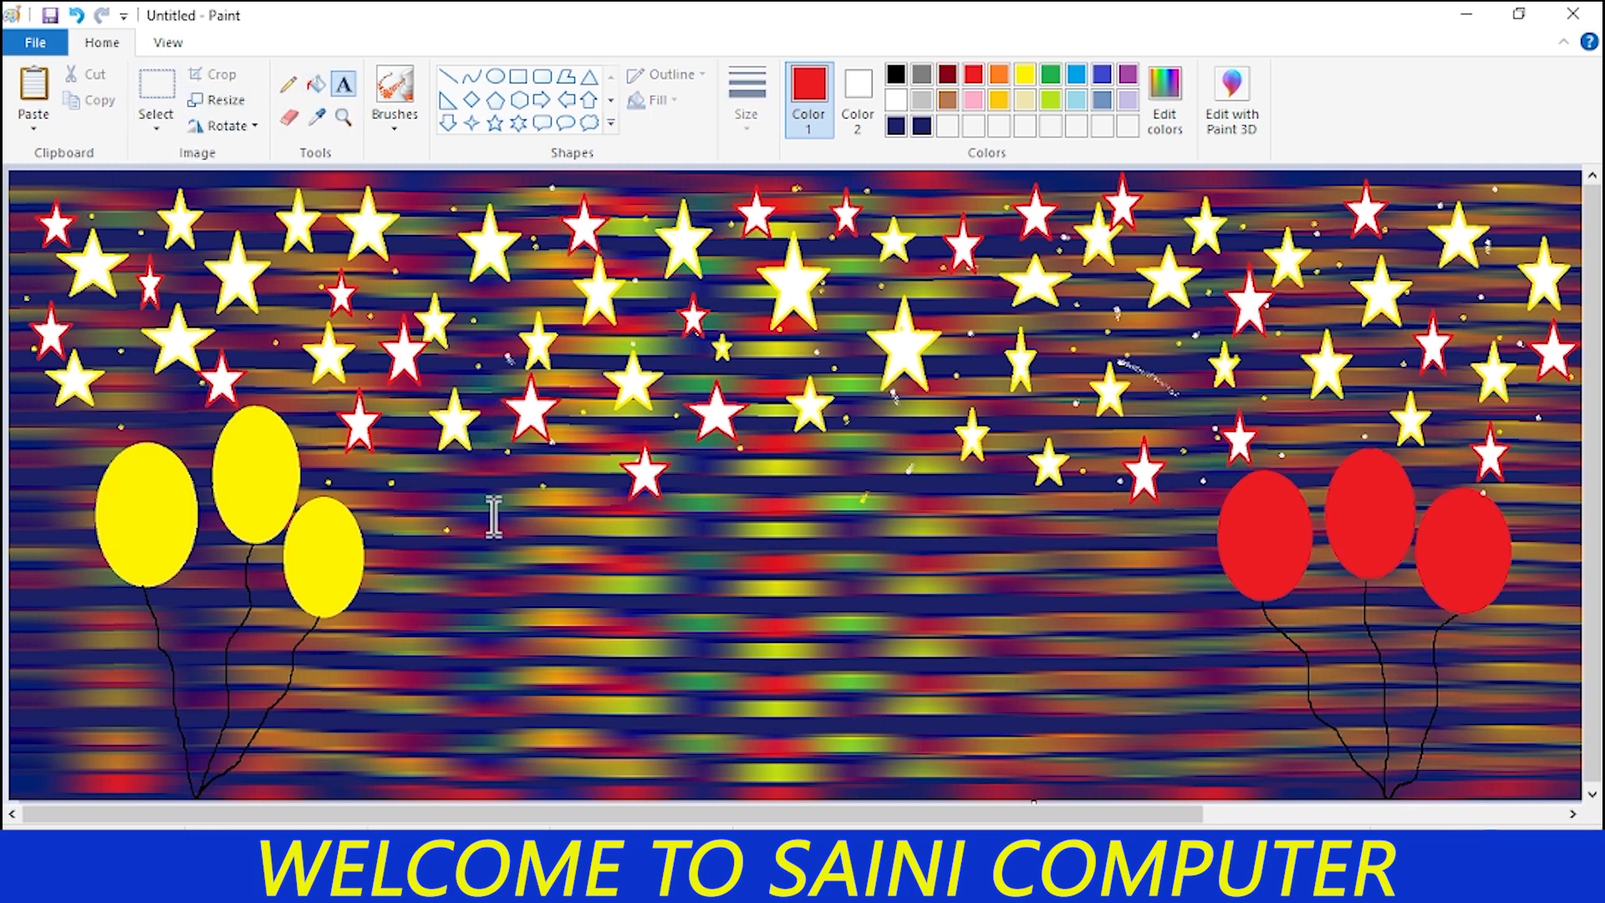
pyautogui.click(490, 433)
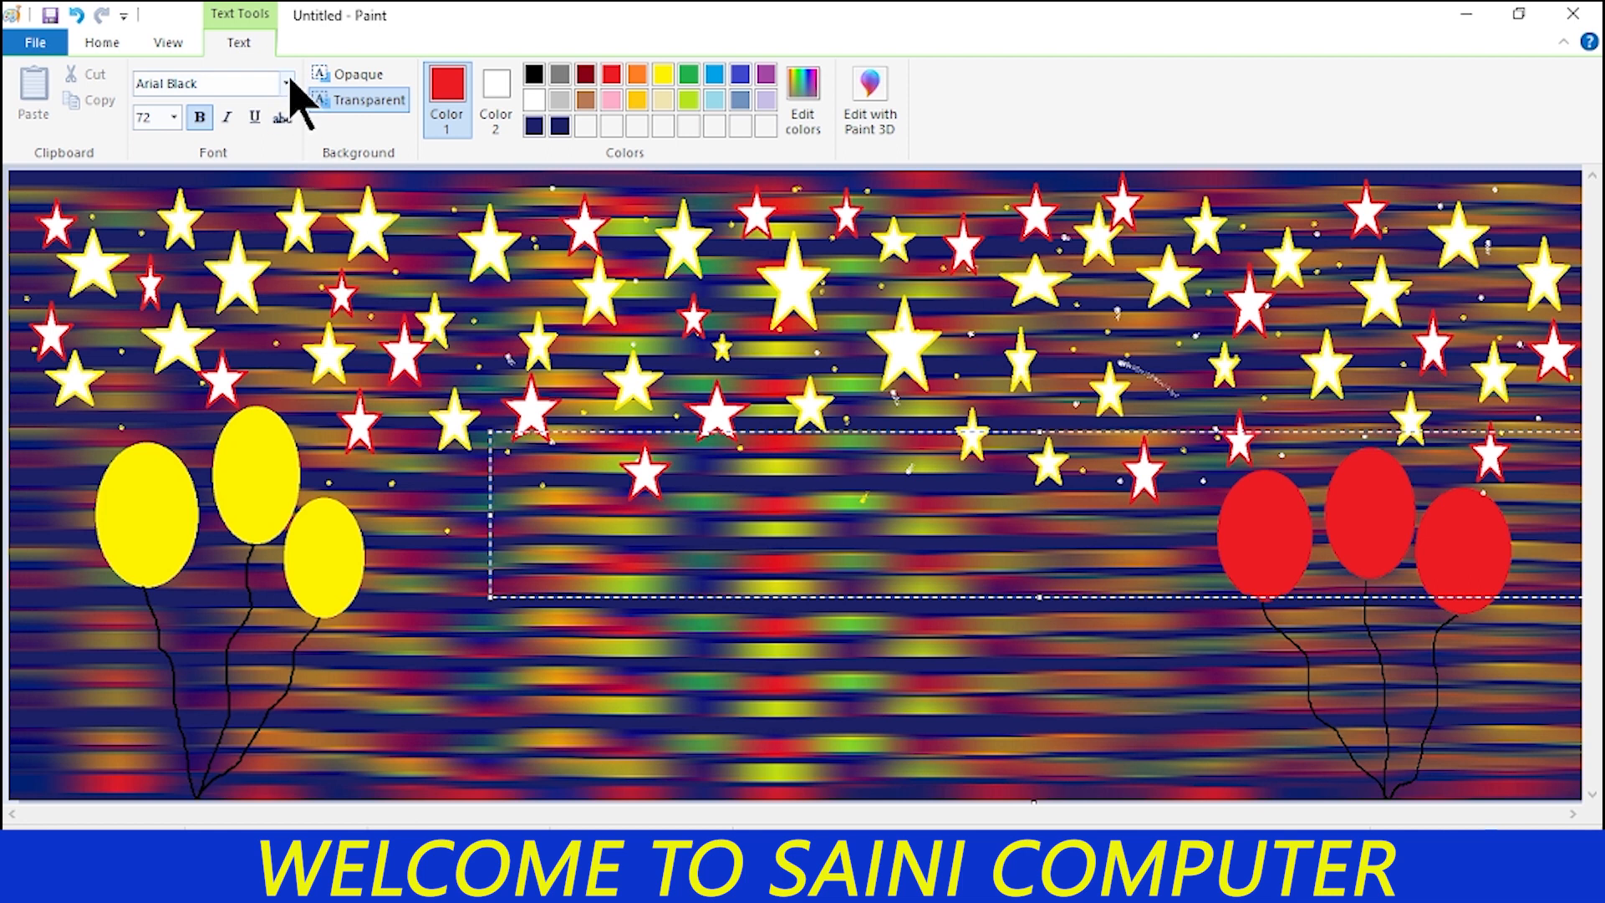
pyautogui.write('HAPPU')
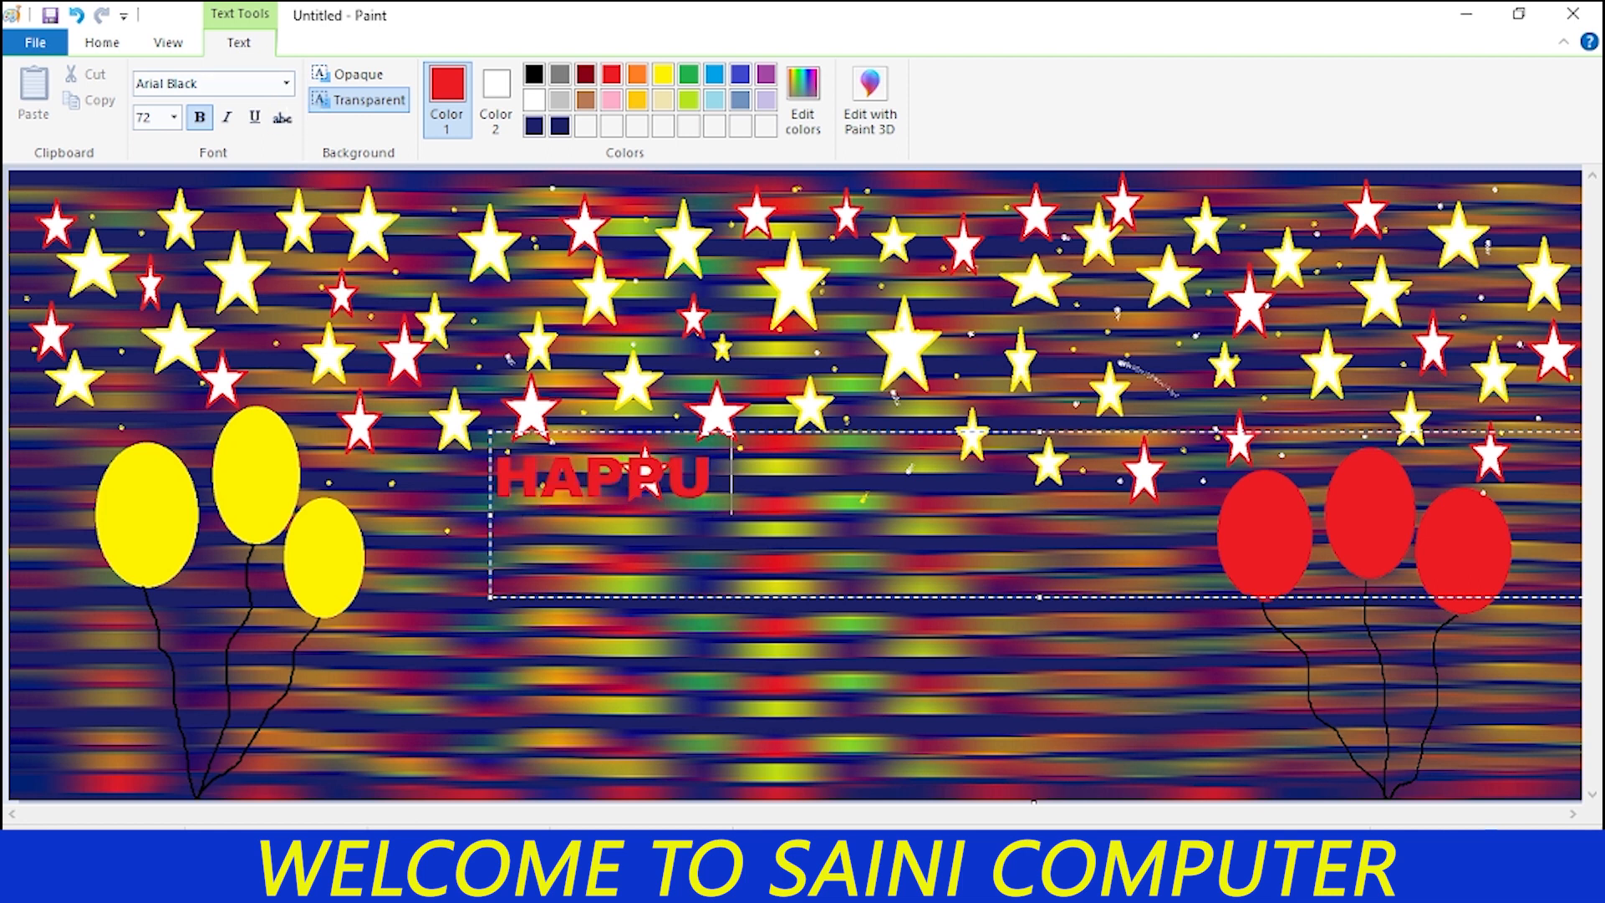
pyautogui.press('BackSpace')
pyautogui.write('Y NEW YEAR')
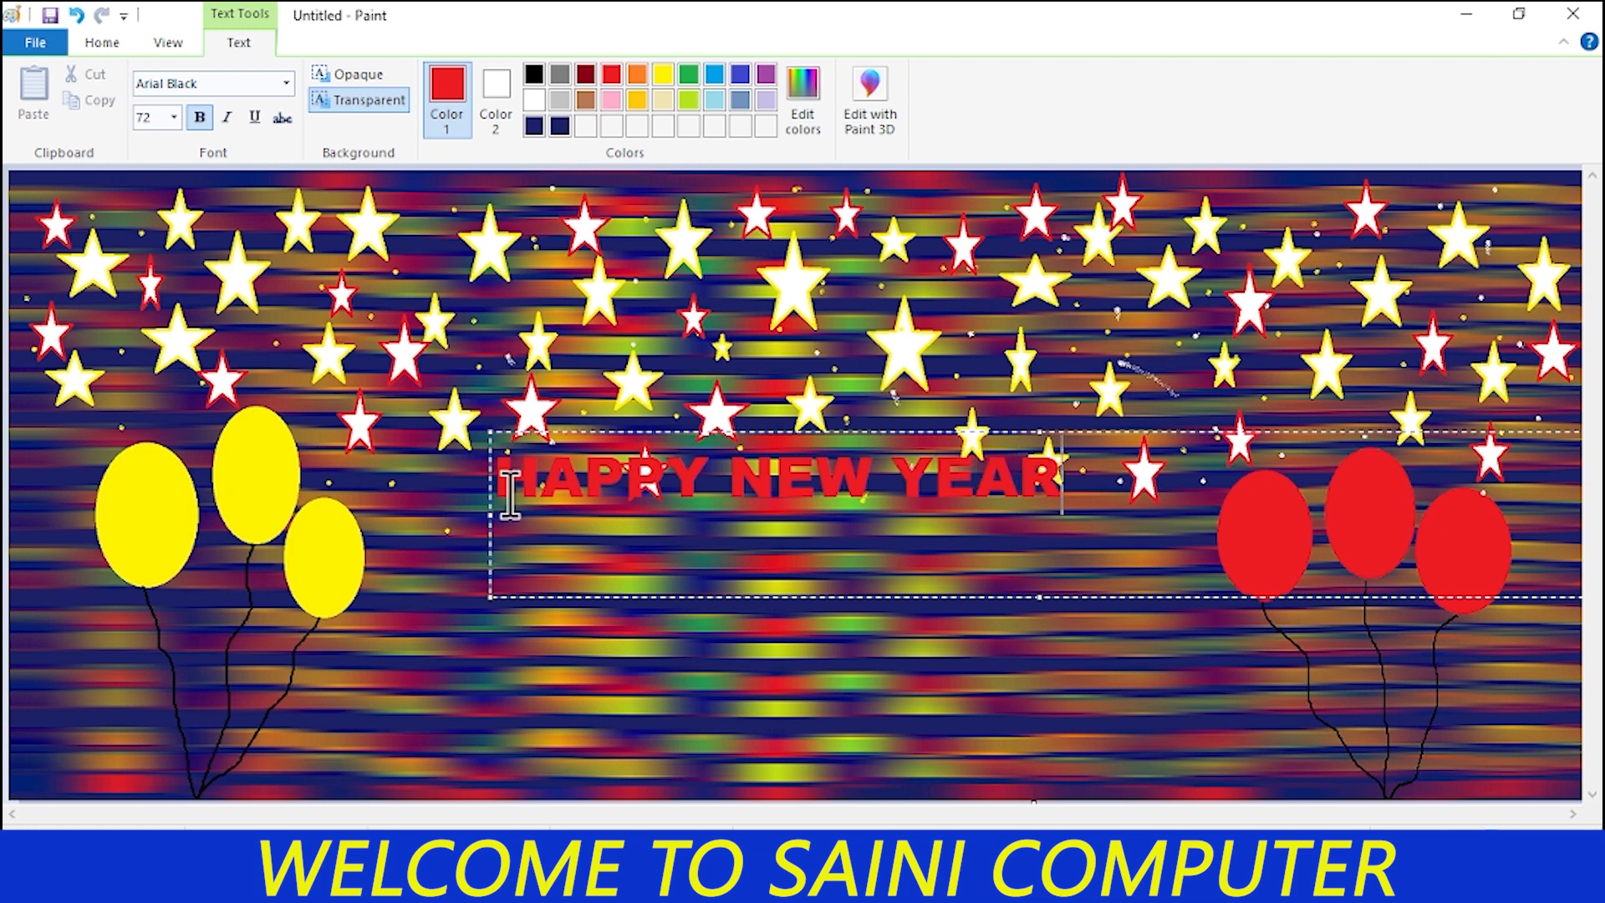
# Add a second text line reading "2024", indented to sit roughly centred below "HAPPY NEW YEAR".
pyautogui.press('Return')
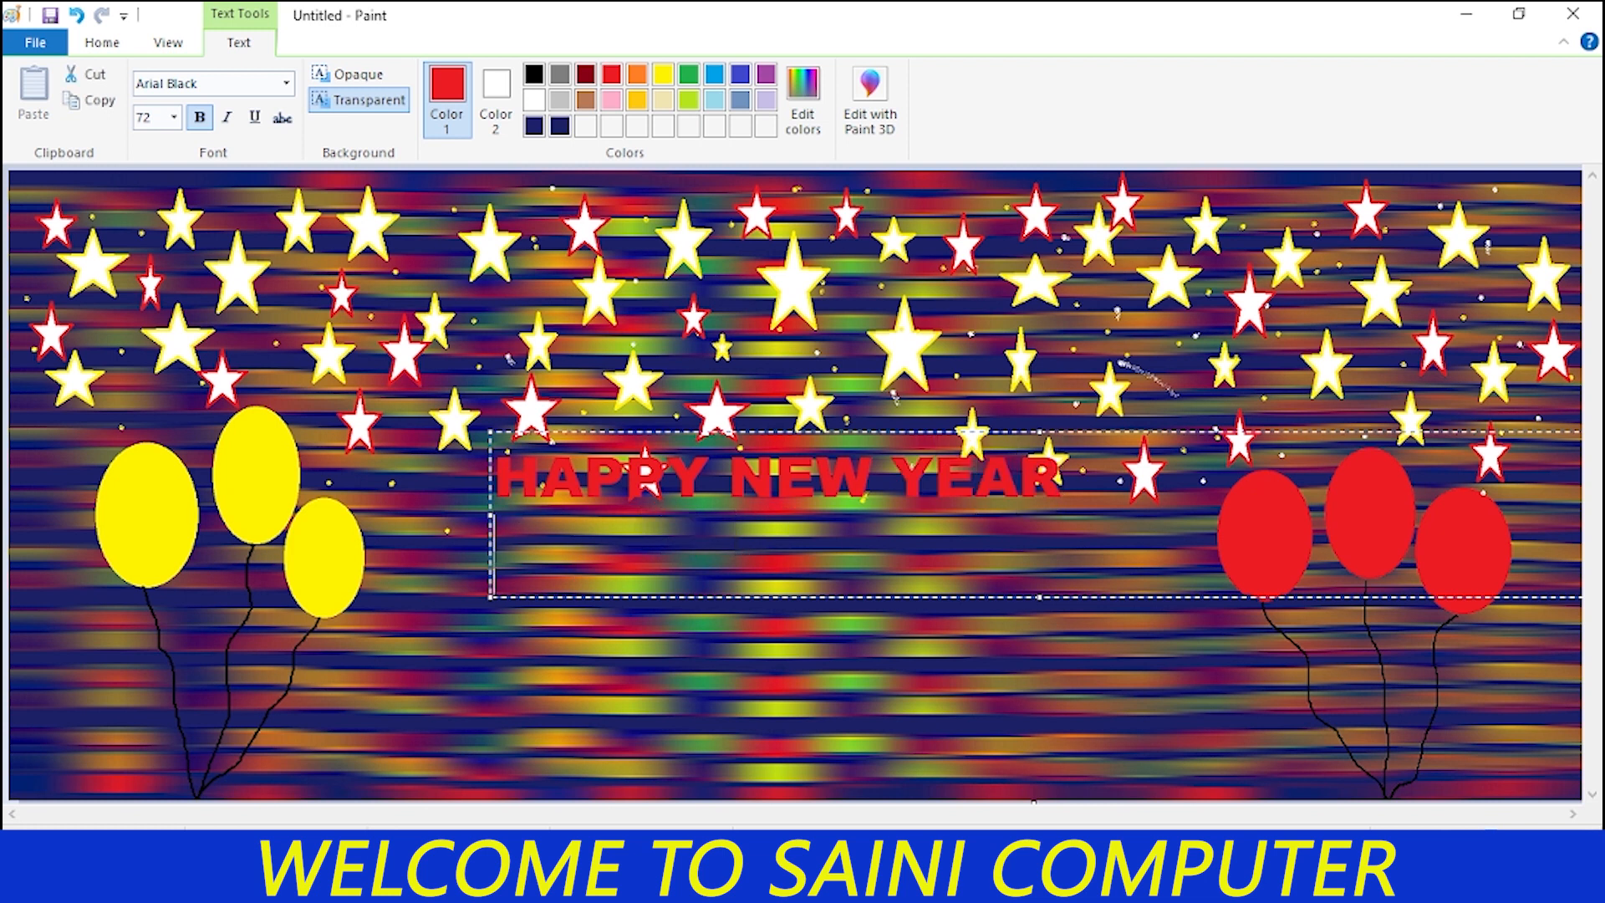
pyautogui.write('2024')
pyautogui.press('Left')
pyautogui.press('Left')
pyautogui.press('Left')
pyautogui.press('Left')
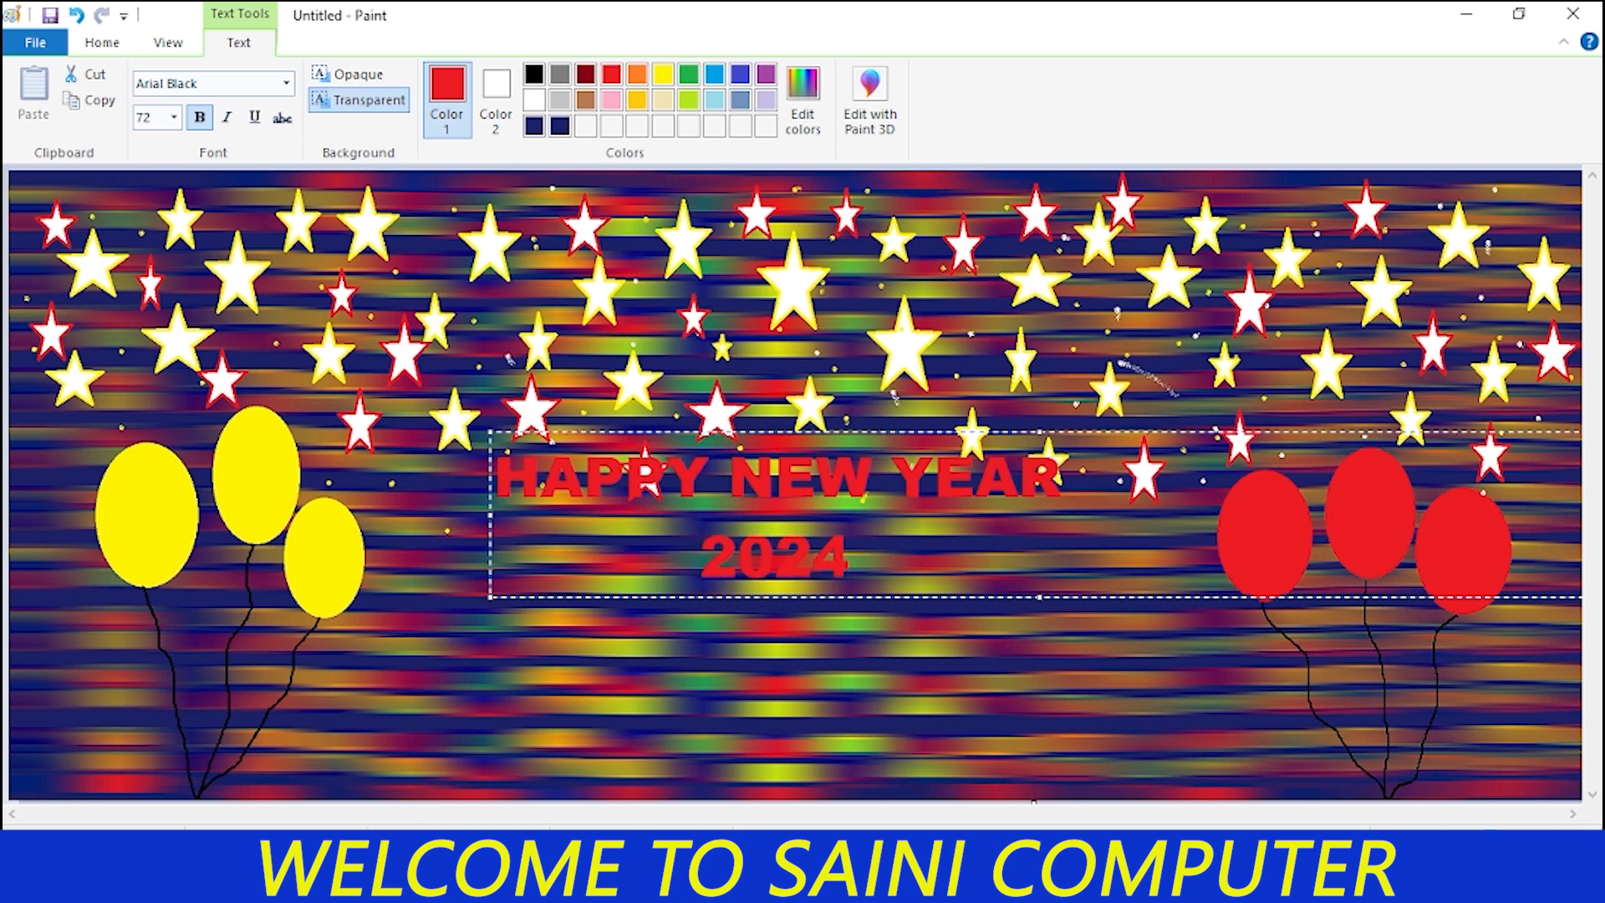
pyautogui.press('BackSpace')
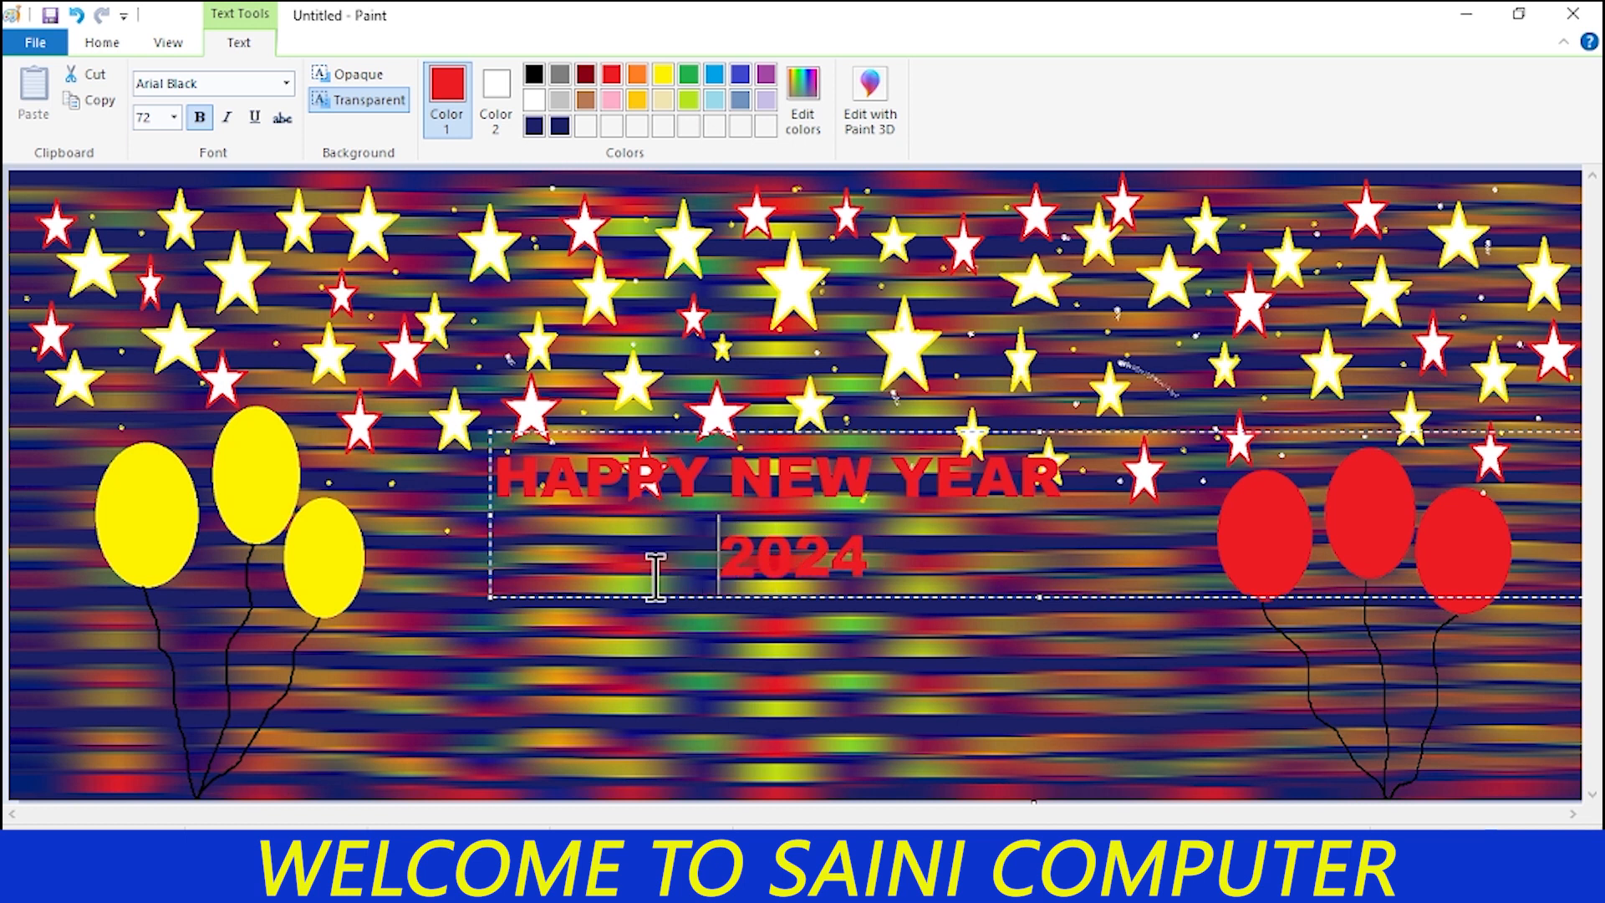
# Restyle both text lines in larger pink italic Lucida Handwriting and place the text between the two balloon clusters.
pyautogui.moveTo(870, 556); pyautogui.dragTo(510, 439)
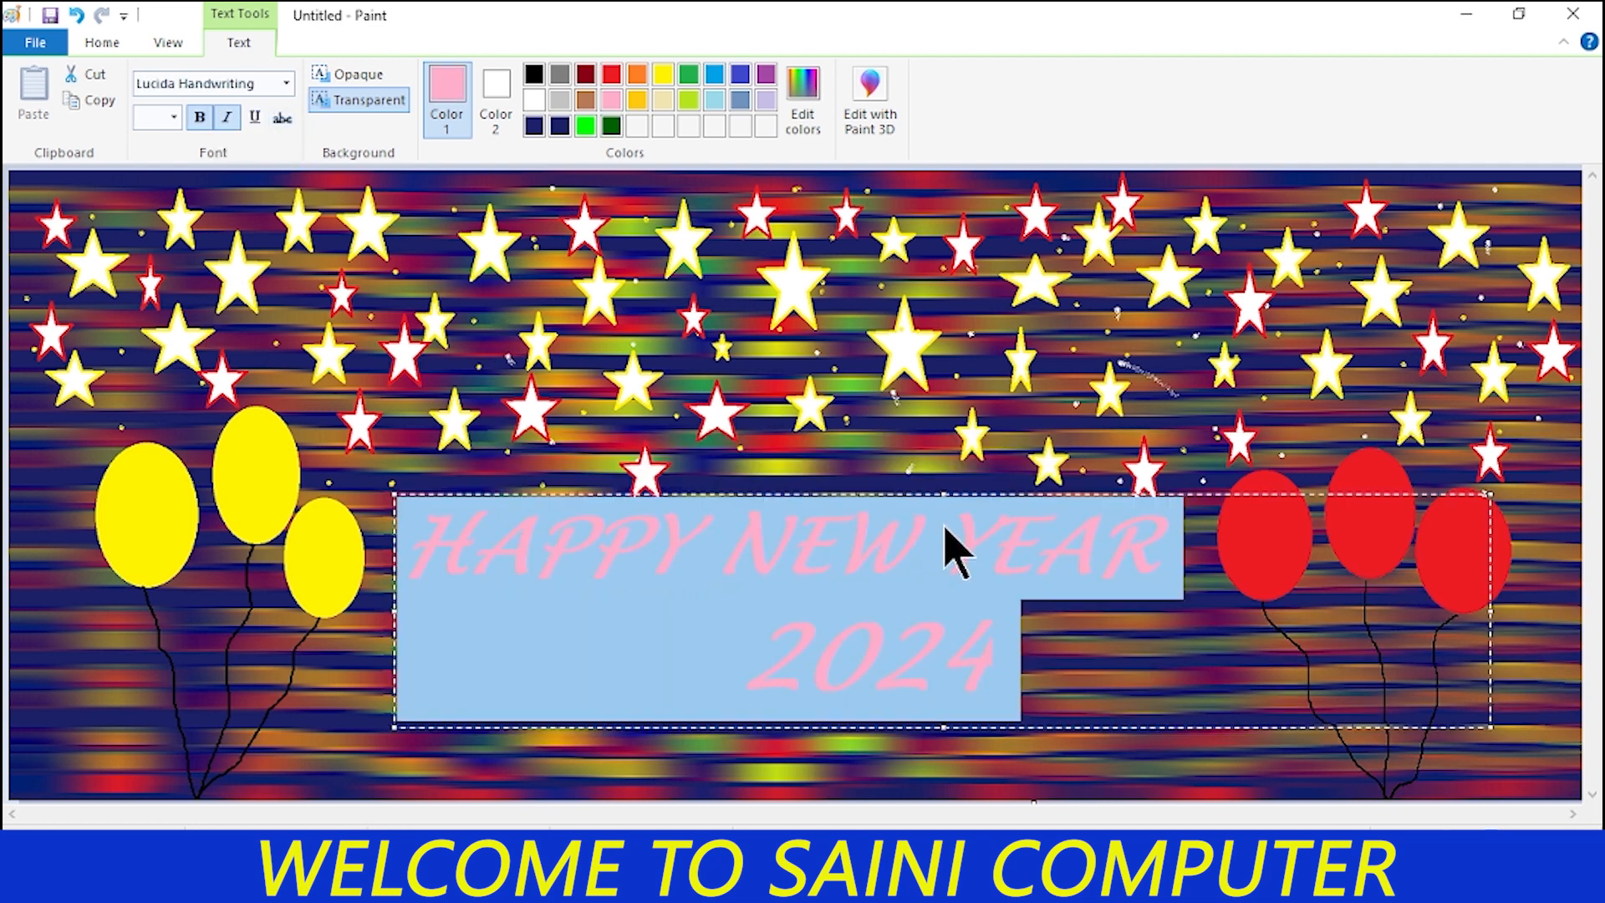
pyautogui.click(1023, 622)
pyautogui.moveTo(1017, 636); pyautogui.dragTo(378, 518)
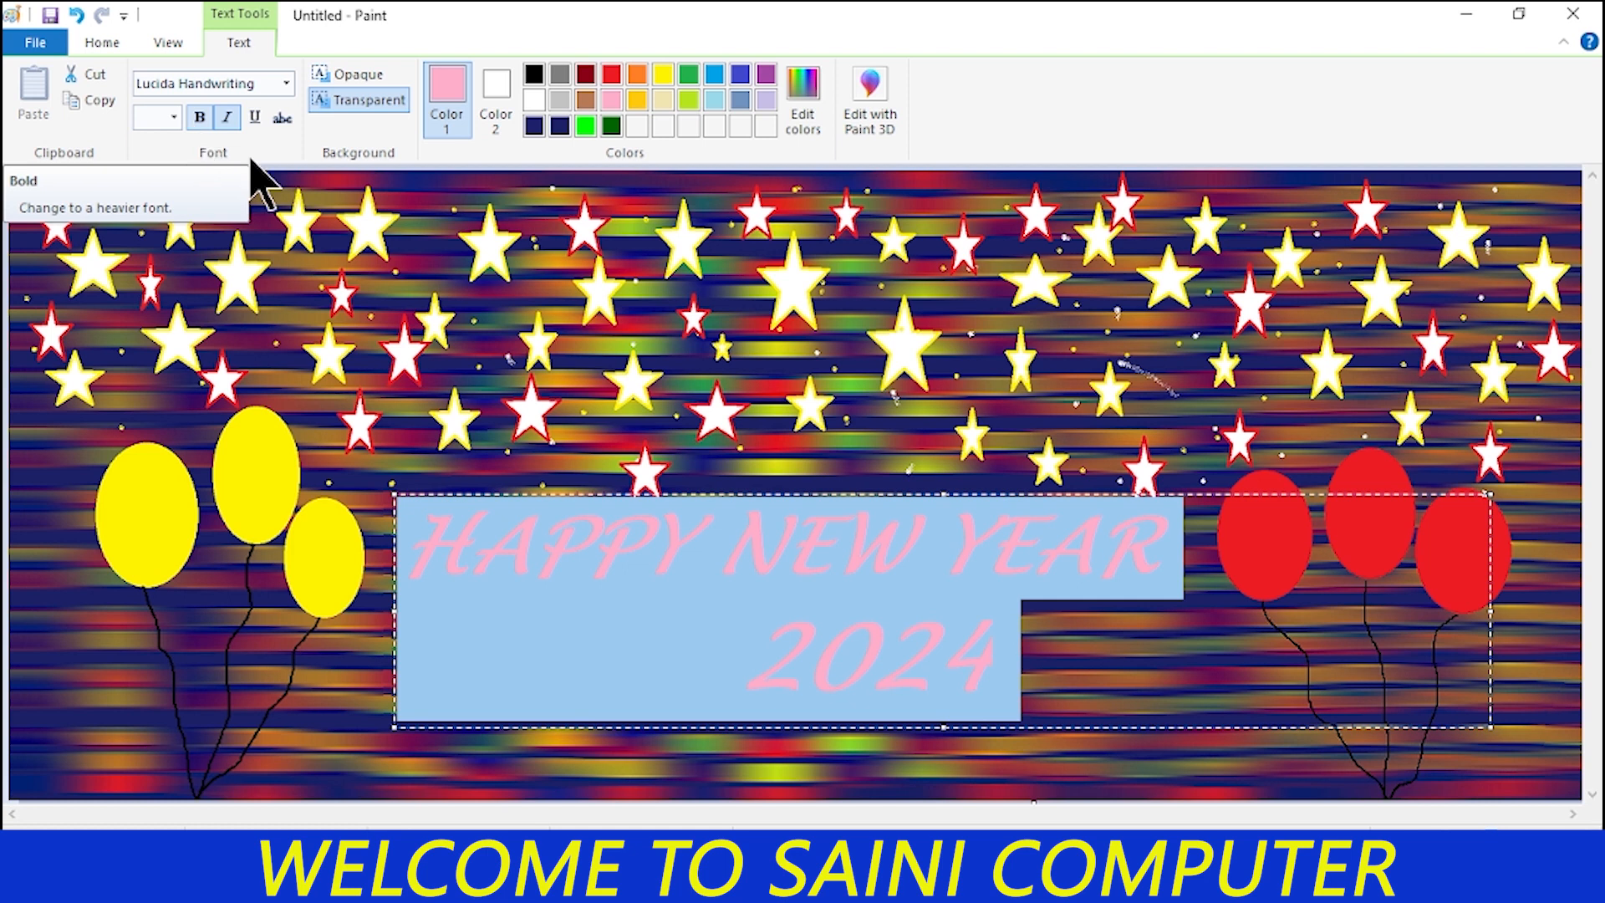
pyautogui.click(199, 118)
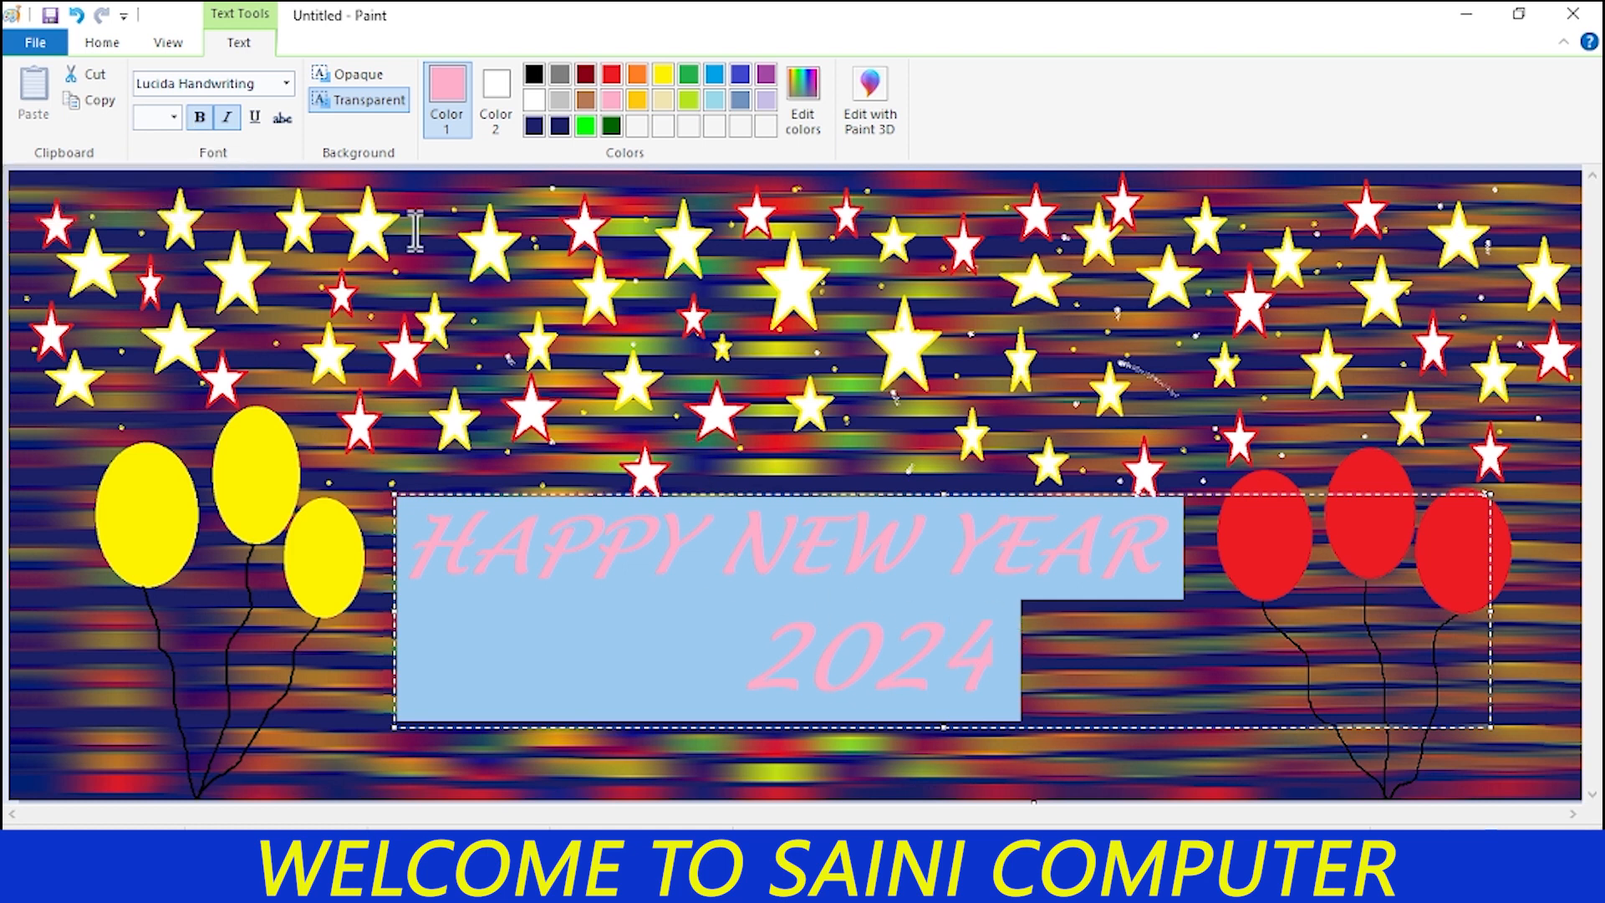
pyautogui.click(1044, 679)
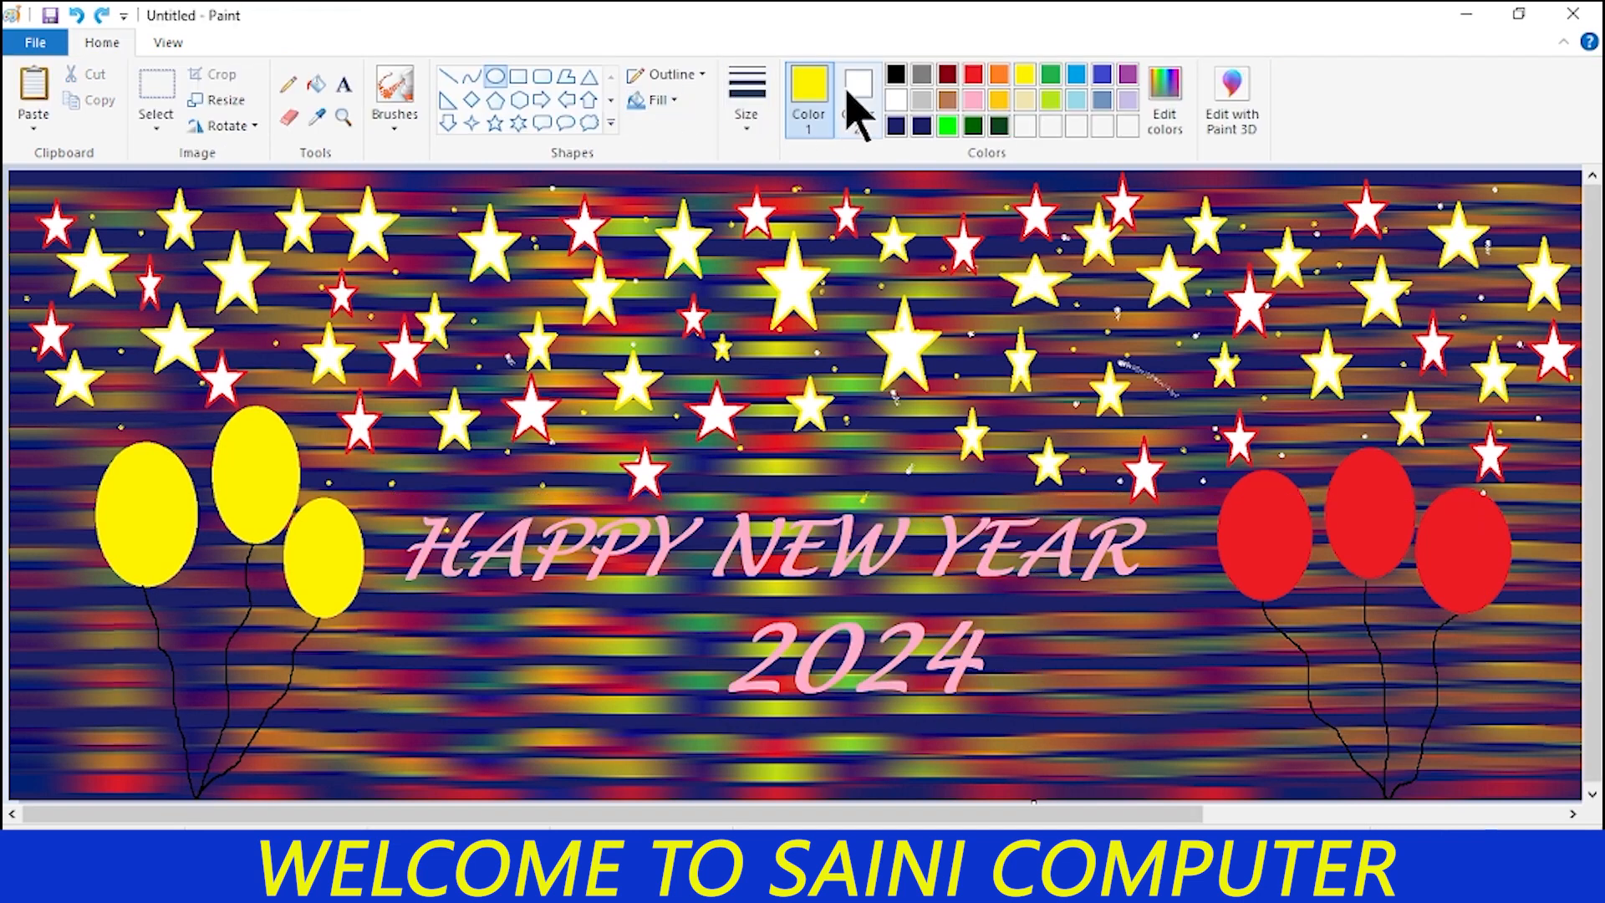
# Set the fill color to yellow and draw a solid yellow upright oval on each side of "2024".
pyautogui.click(858, 100)
pyautogui.click(1025, 73)
pyautogui.moveTo(1091, 613); pyautogui.dragTo(1192, 739)
pyautogui.moveTo(583, 617); pyautogui.dragTo(669, 720)
# Set both colors to red and draw two solid upright ovals, one below the "HA" of "HAPPY" and one in the lower left corner.
pyautogui.click(973, 74)
pyautogui.click(808, 101)
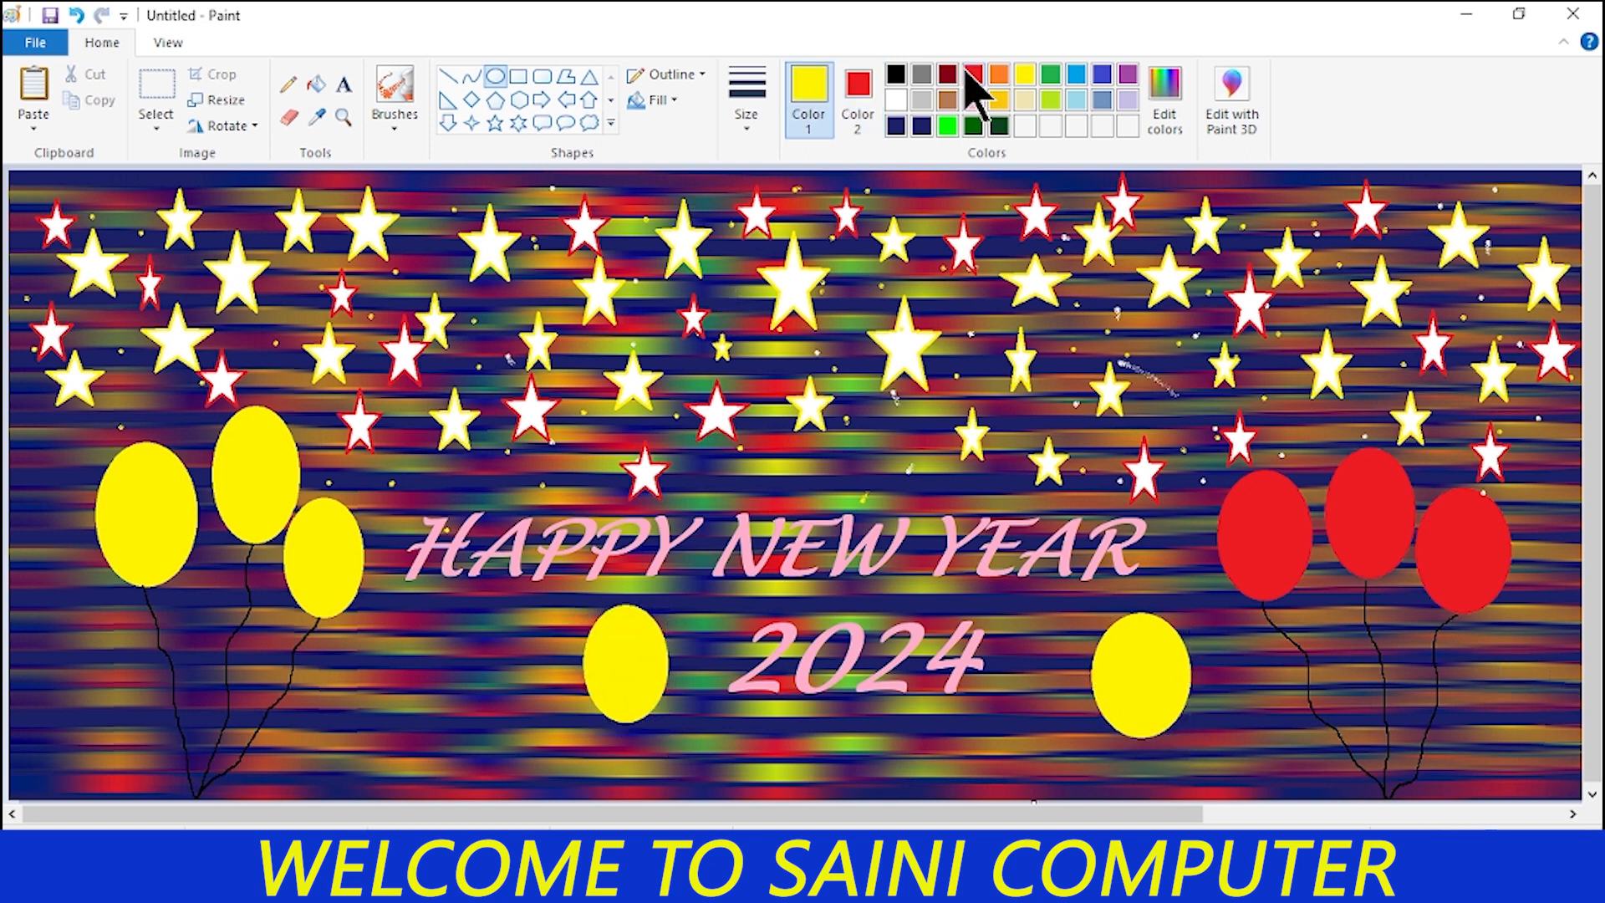
pyautogui.click(973, 74)
pyautogui.moveTo(416, 609)
pyautogui.mouseDown()
pyautogui.moveTo(512, 742)
pyautogui.moveTo(505, 760)
pyautogui.moveTo(423, 729)
pyautogui.mouseUp()
pyautogui.moveTo(21, 639); pyautogui.dragTo(99, 736)
# Draw a short thick black Pencil string from each of the four new ovals down to the picture's lower edge.
pyautogui.click(288, 84)
pyautogui.click(747, 100)
pyautogui.click(728, 259)
pyautogui.click(895, 74)
pyautogui.moveTo(62, 739); pyautogui.dragTo(69, 798)
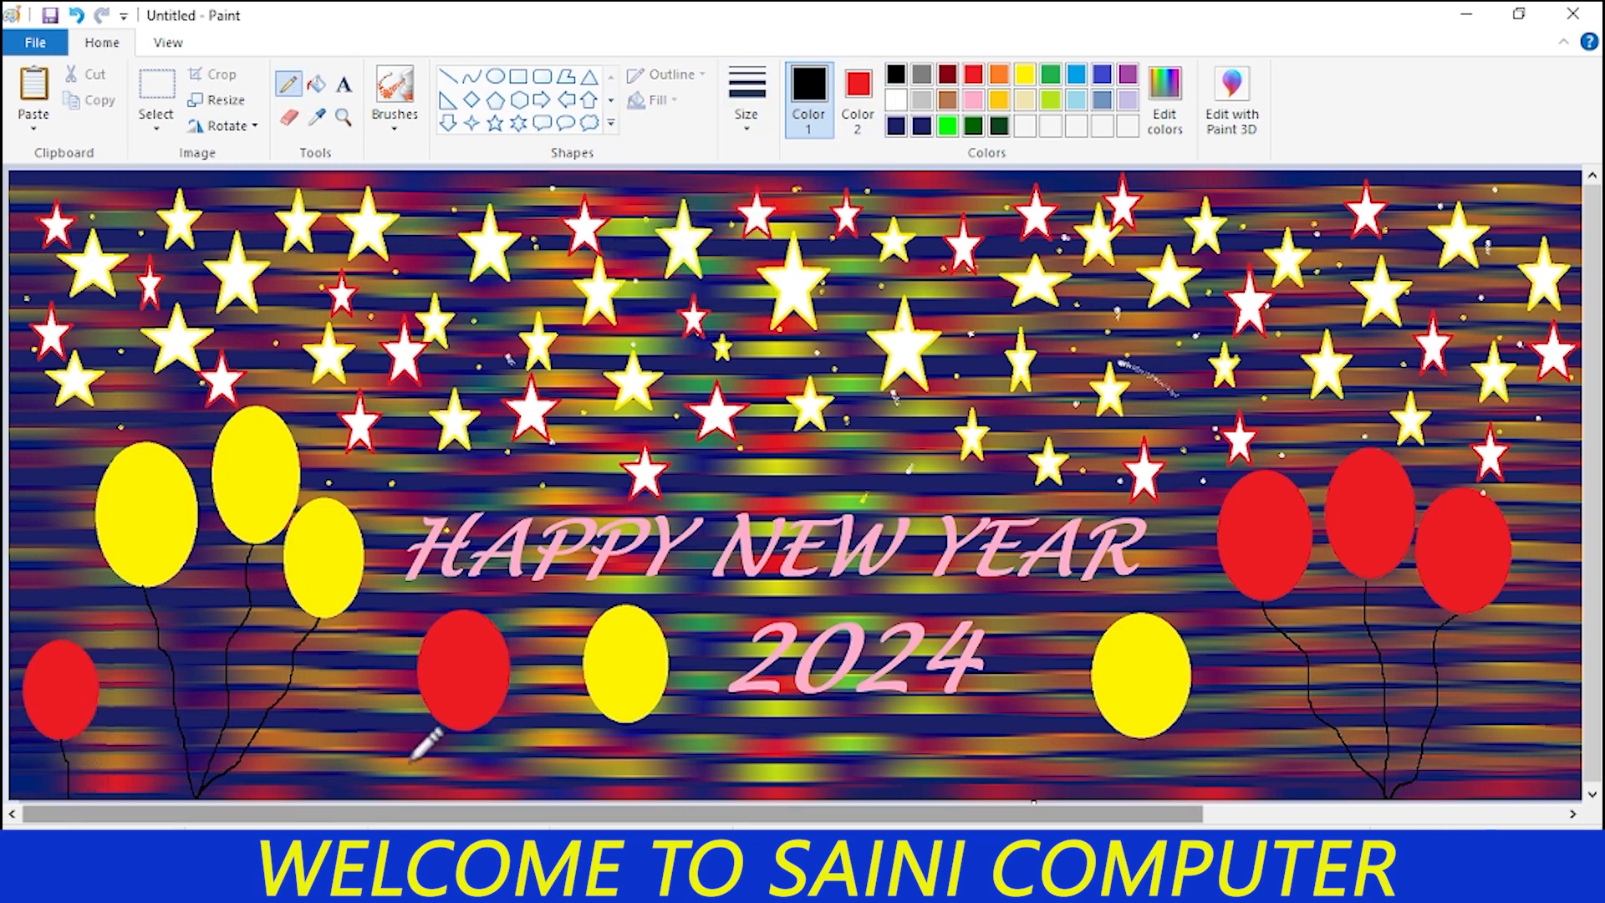
pyautogui.moveTo(463, 780); pyautogui.dragTo(460, 797)
pyautogui.moveTo(626, 724); pyautogui.dragTo(629, 797)
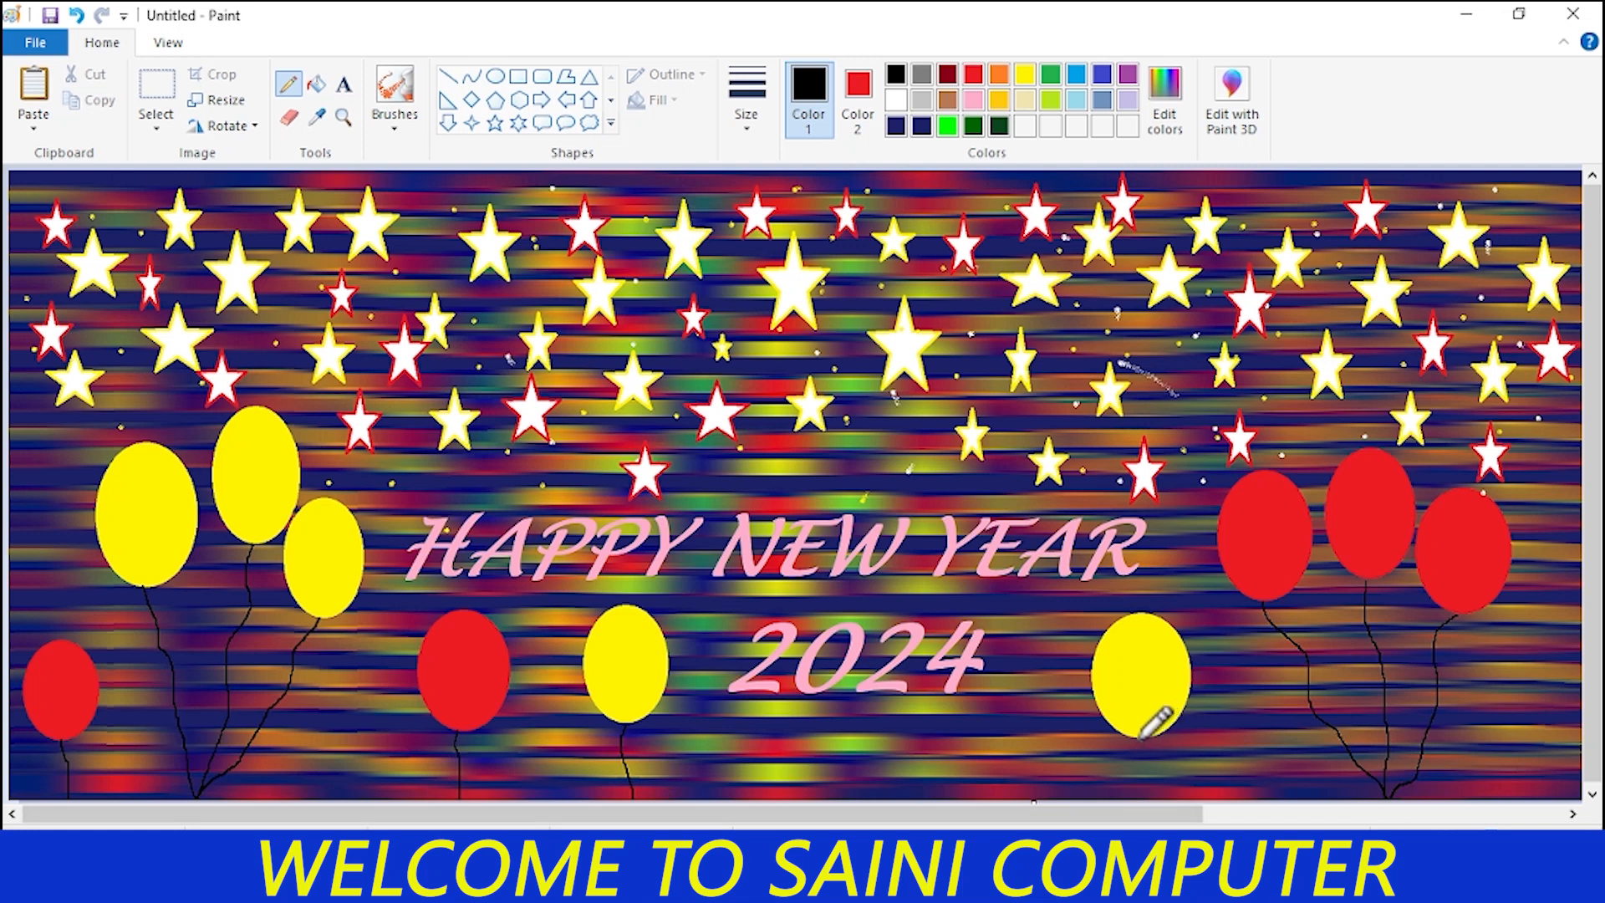
# Draw a small solid red oval between "2024" and the yellow oval, and add a black Pencil string below it.
pyautogui.click(495, 76)
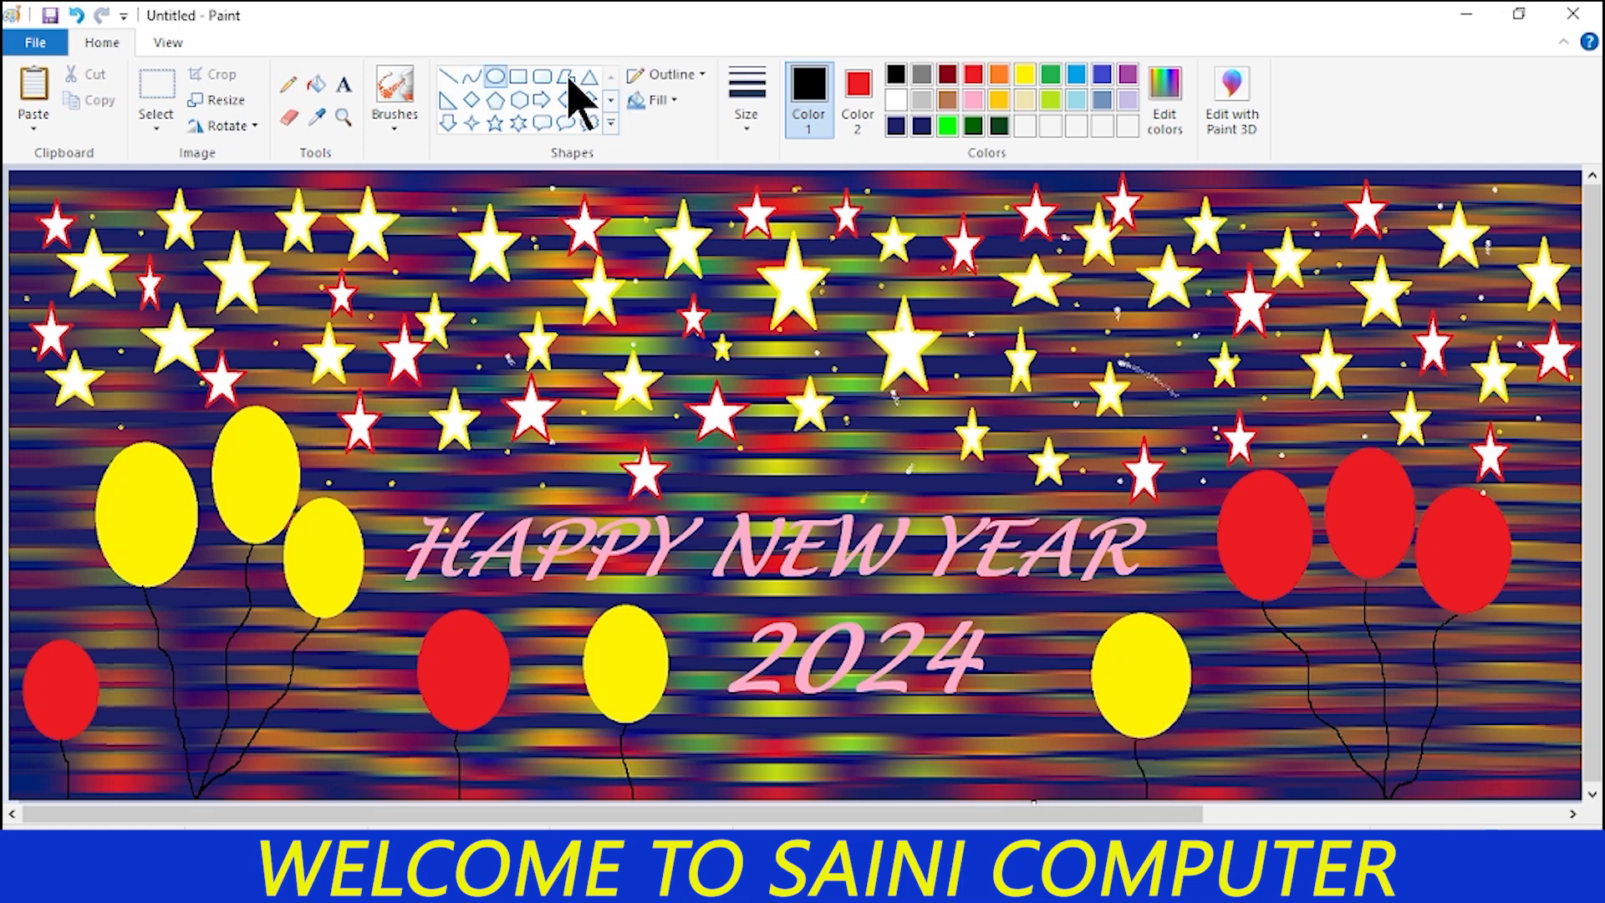
pyautogui.click(973, 73)
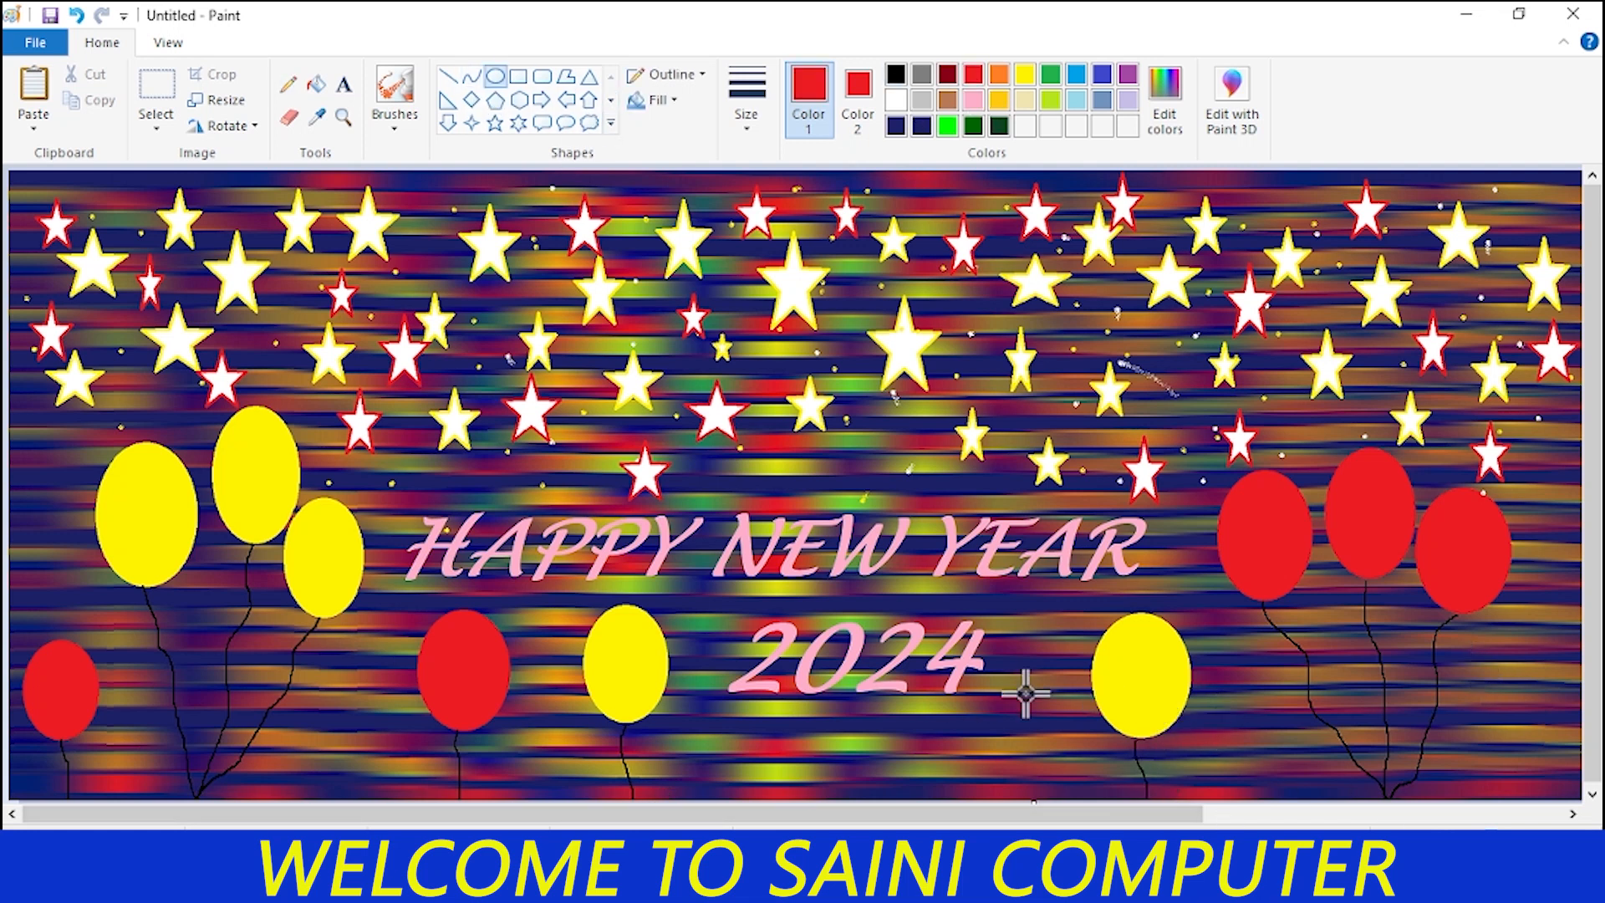
pyautogui.moveTo(993, 644)
pyautogui.mouseDown()
pyautogui.moveTo(1081, 758)
pyautogui.moveTo(1050, 692)
pyautogui.mouseUp()
pyautogui.click(288, 83)
pyautogui.click(896, 74)
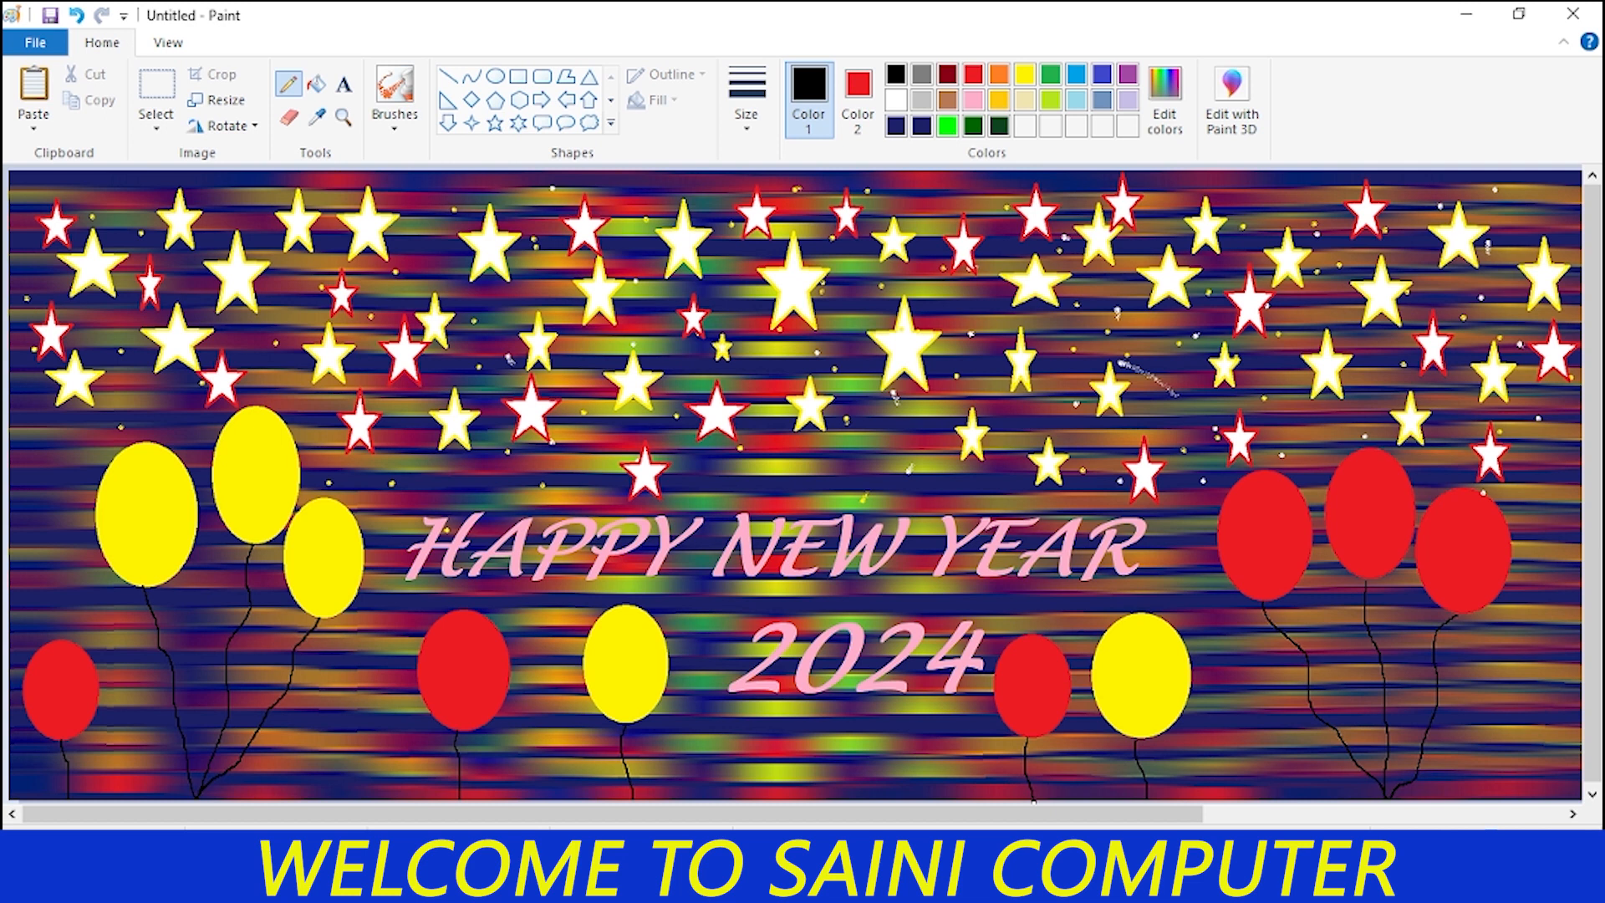
# Draw a solid yellow upright oval in the lower right corner and give it a black Pencil string.
pyautogui.click(496, 76)
pyautogui.click(1025, 73)
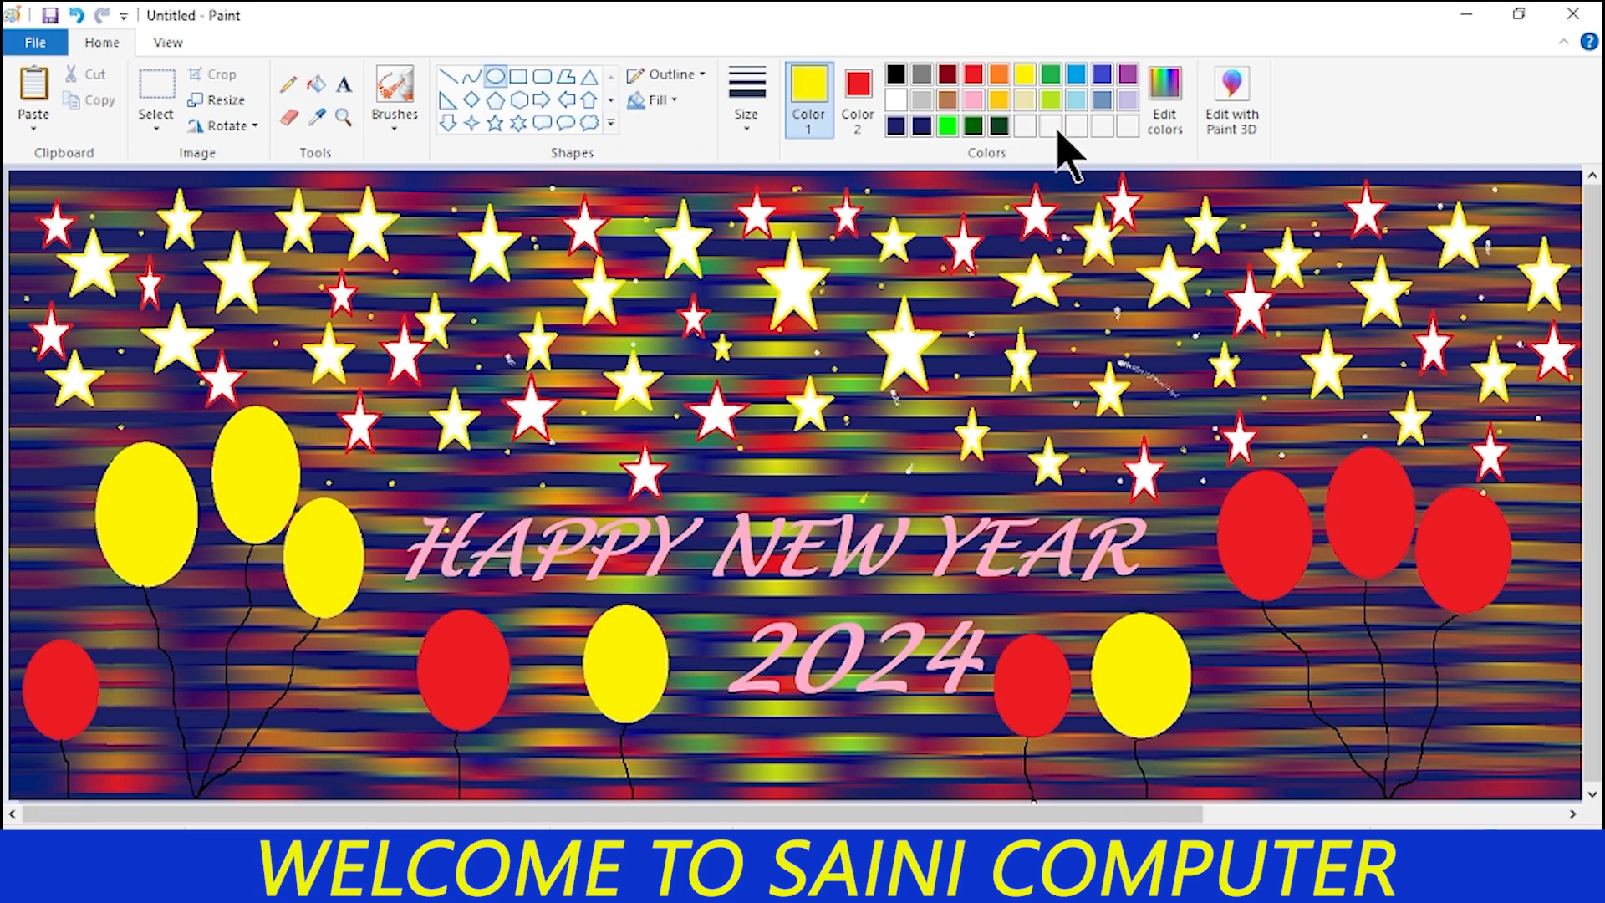
pyautogui.click(858, 101)
pyautogui.click(1025, 74)
pyautogui.moveTo(1473, 629); pyautogui.dragTo(1546, 736)
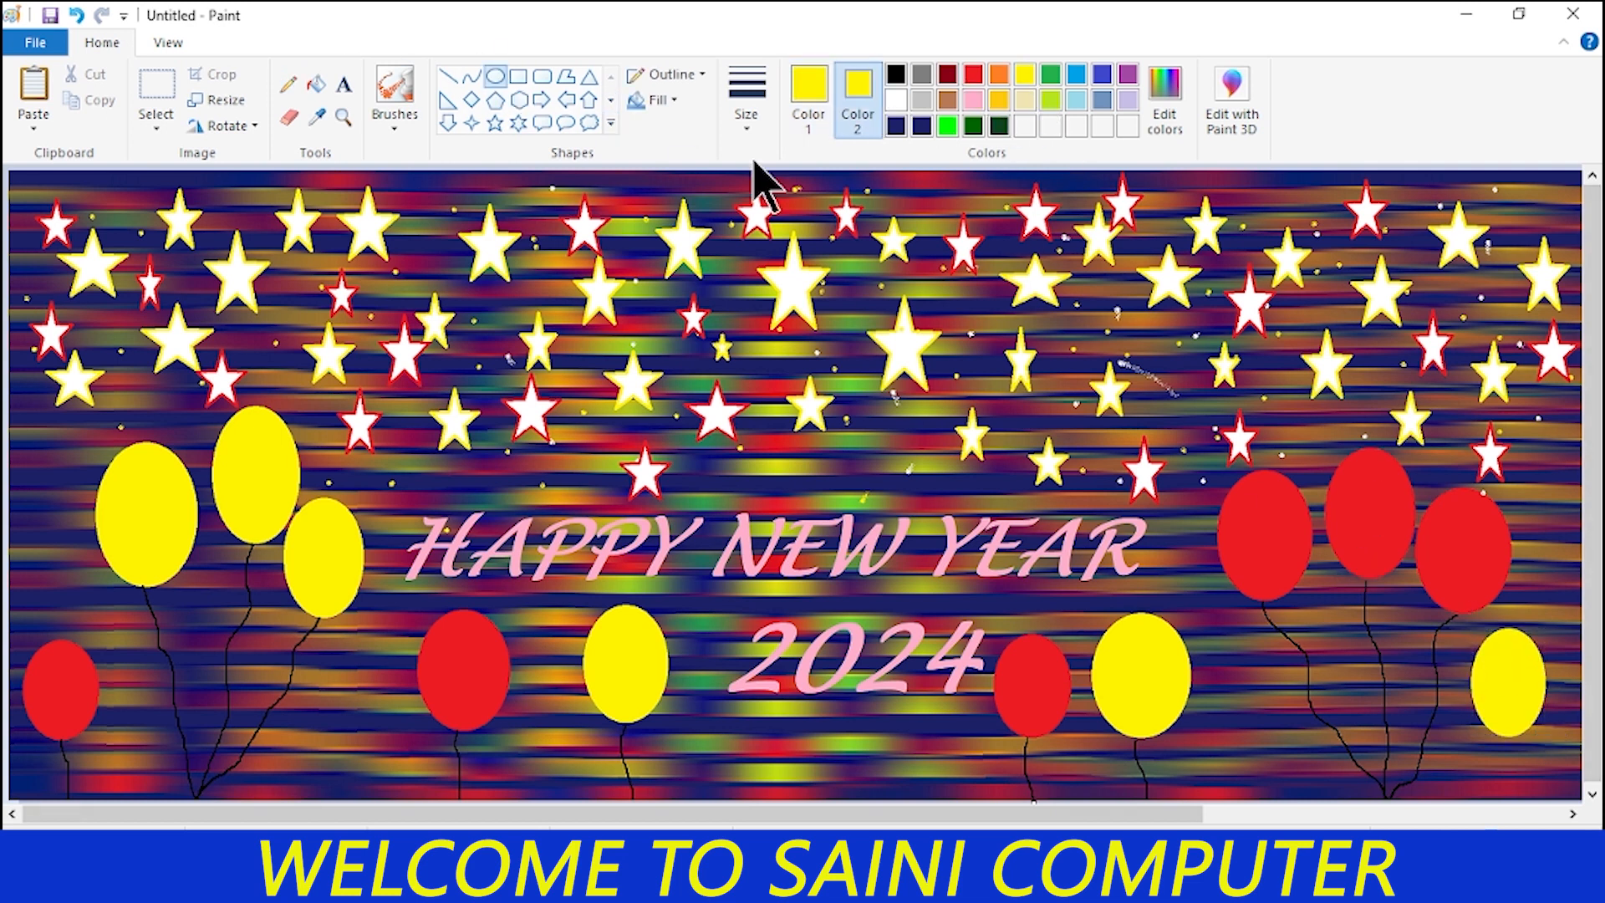
pyautogui.click(288, 84)
pyautogui.click(809, 83)
pyautogui.click(895, 74)
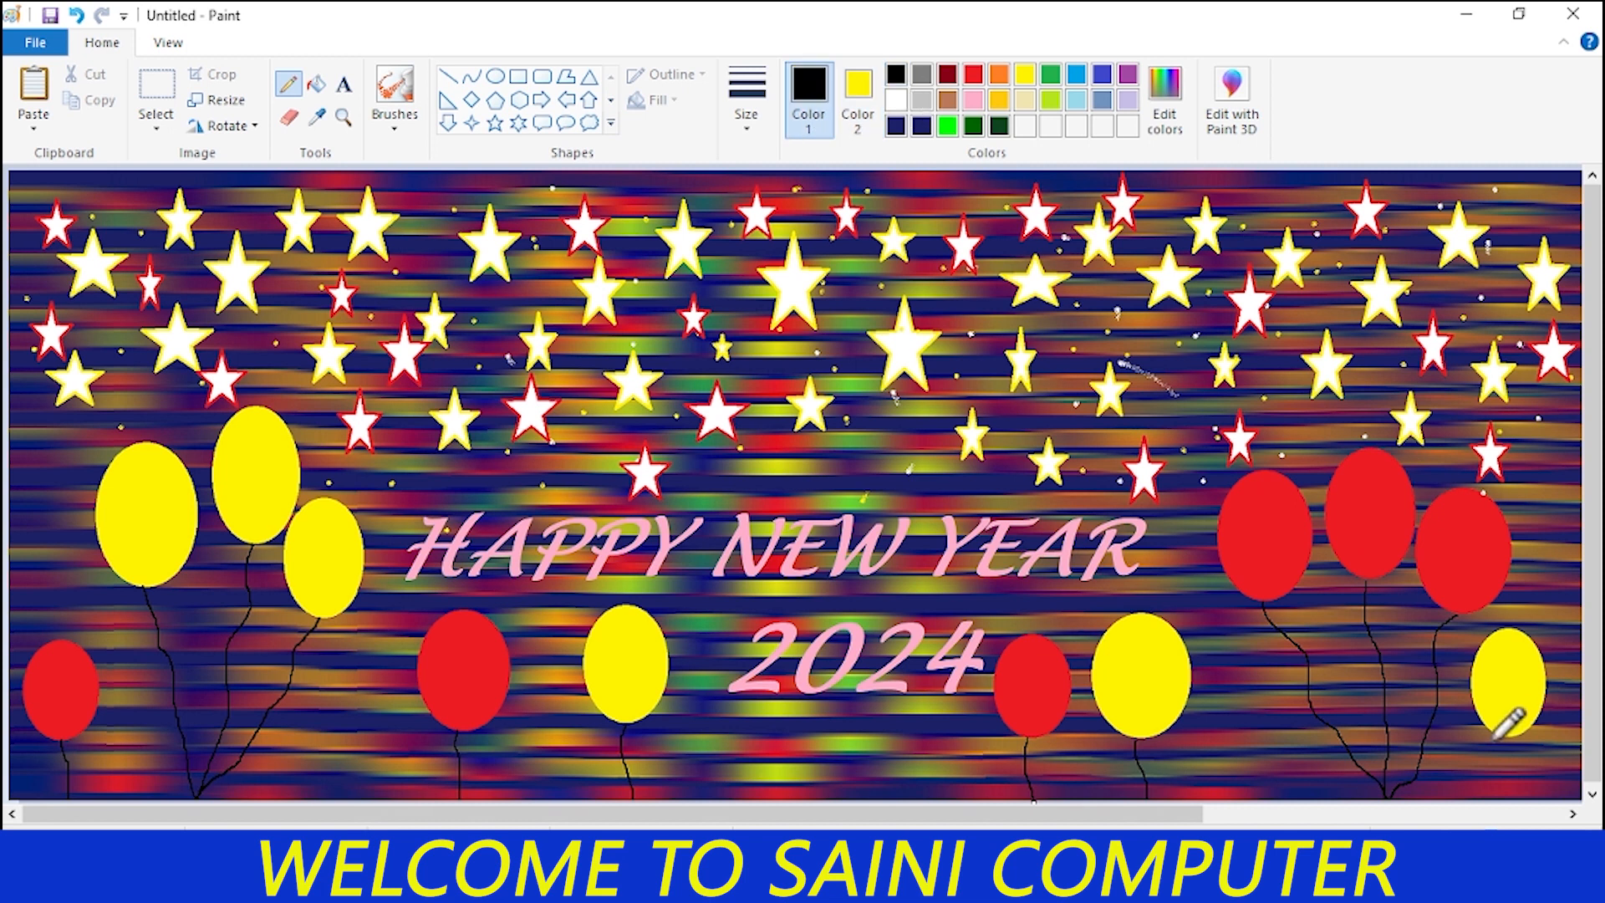